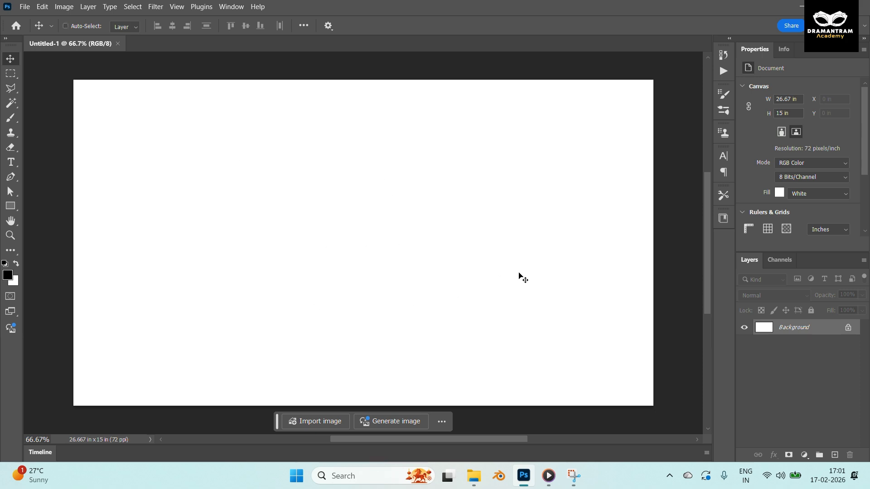
{"action": "key", "text": "ctrl+minus"}
{"action": "key", "text": "ctrl+minus"}
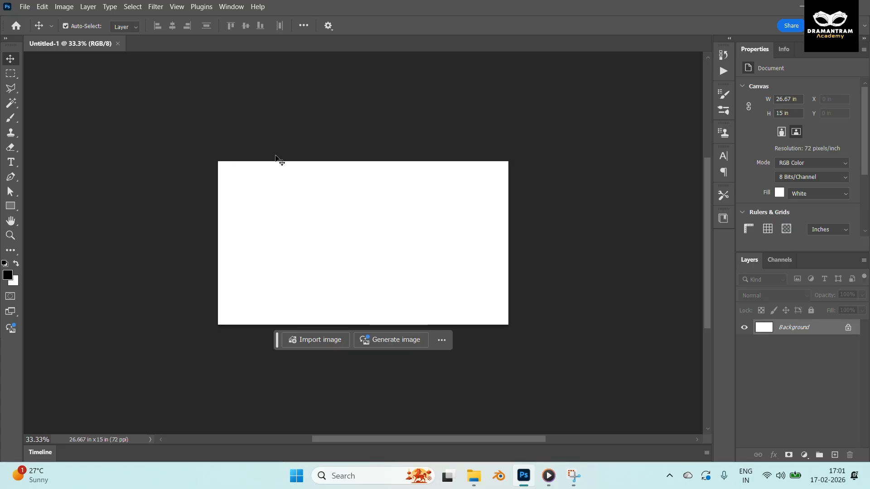
{"action": "key", "text": "ctrl"}
{"action": "key", "text": "ctrl+0"}
{"action": "key", "text": "ctrl+minus"}
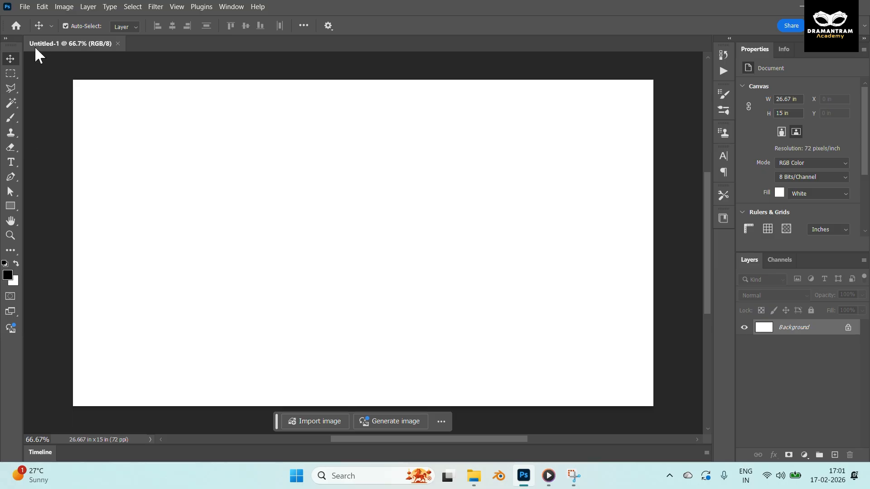
{"action": "scroll", "coordinate": [46, 158], "scroll_direction": "up", "scroll_amount": 1}
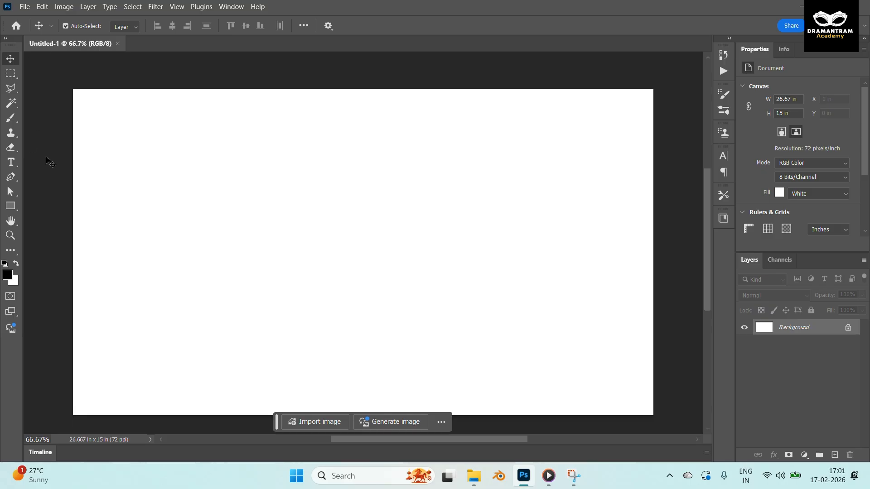
Switch through the Rectangular Marquee, Type, Rectangle and Brush tools to examine their options, ending on the Move tool.
{"action": "left_click", "coordinate": [13, 72]}
{"action": "left_click", "coordinate": [10, 58]}
{"action": "left_click", "coordinate": [11, 75]}
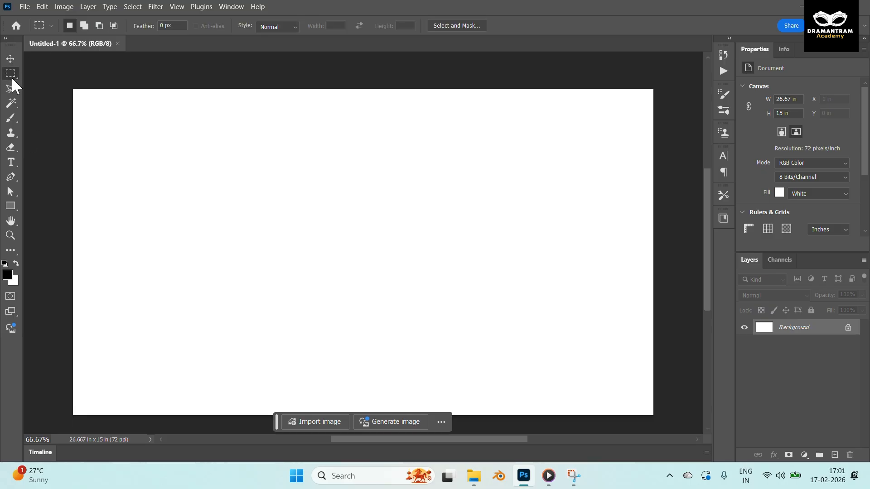
{"action": "left_click", "coordinate": [11, 167]}
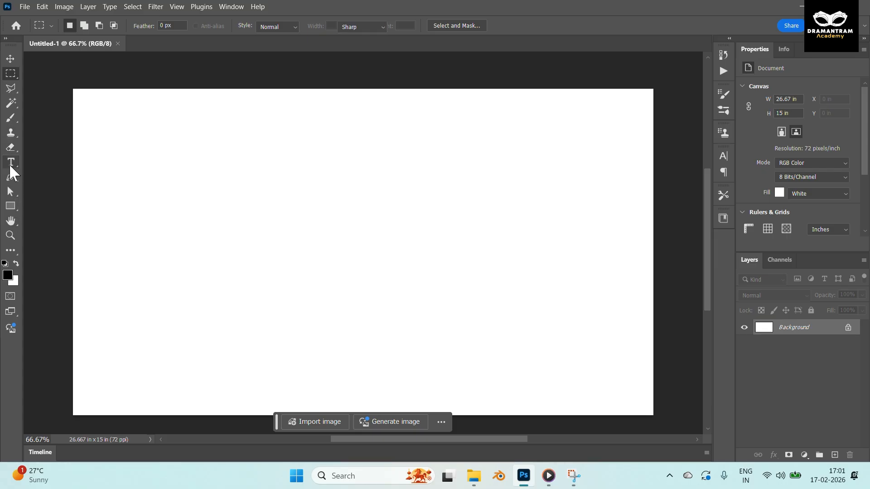
{"action": "left_click", "coordinate": [8, 208]}
{"action": "left_click", "coordinate": [11, 117]}
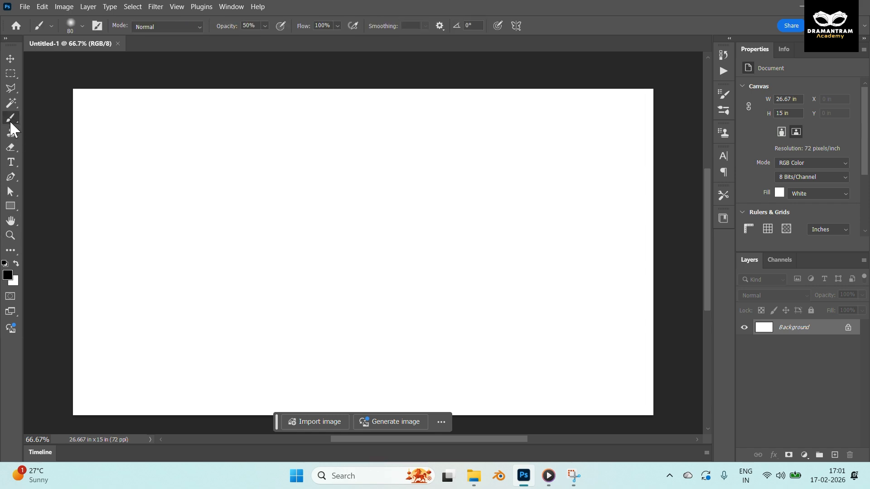
{"action": "left_click", "coordinate": [11, 60]}
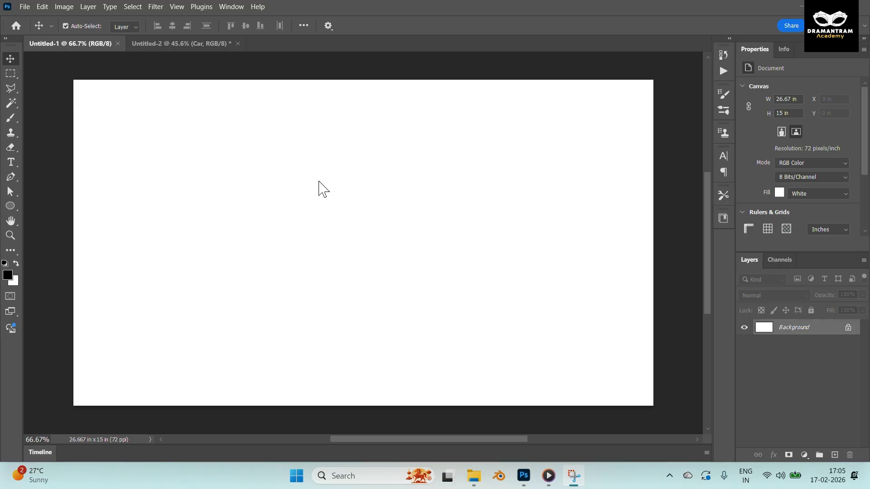
Switch to the Untitled-2 document and move the car to about X 2.67 in, Y 8.33 in.
{"action": "left_click", "coordinate": [186, 43]}
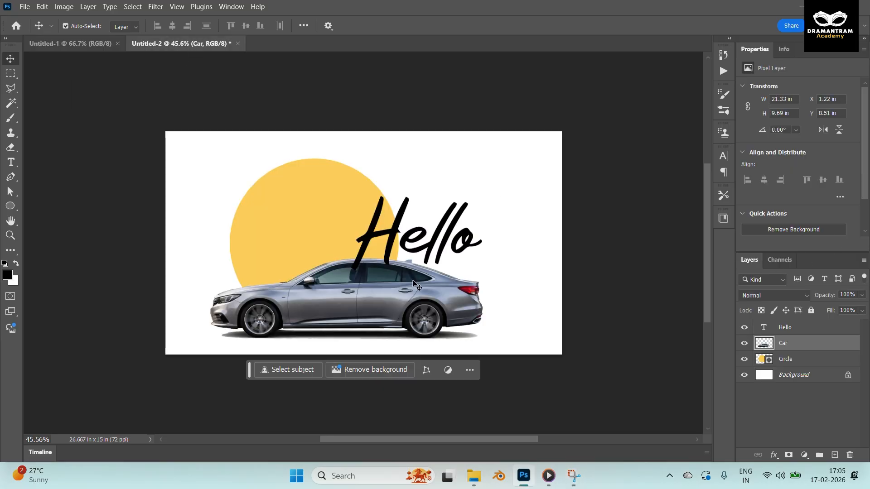
{"action": "left_click", "coordinate": [794, 375]}
{"action": "left_click", "coordinate": [788, 328]}
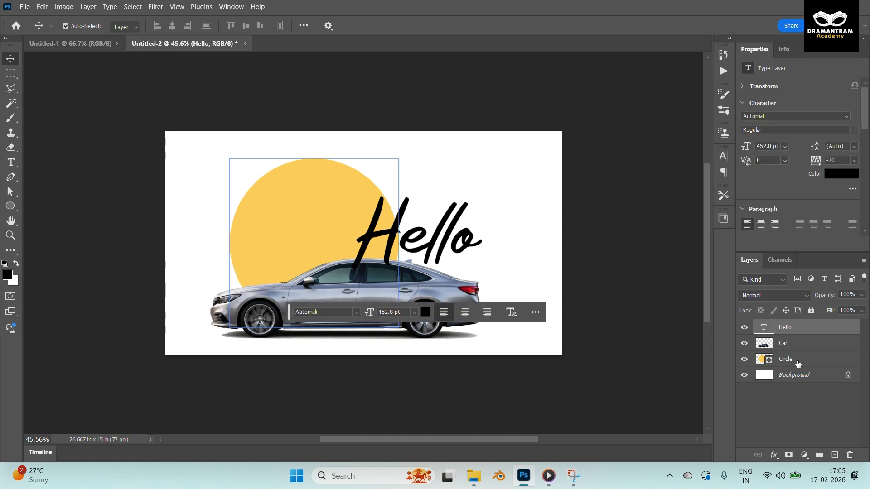
{"action": "left_click", "coordinate": [796, 359]}
{"action": "mouse_move", "coordinate": [433, 302]}
{"action": "left_mouse_down"}
{"action": "mouse_move", "coordinate": [474, 286]}
{"action": "mouse_move", "coordinate": [421, 311]}
{"action": "left_mouse_up"}
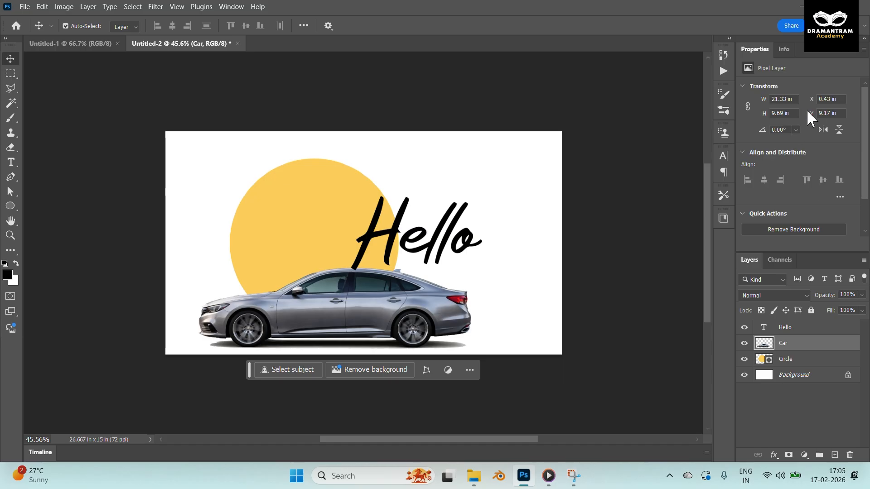
{"action": "left_click_drag", "start_coordinate": [403, 315], "coordinate": [446, 305]}
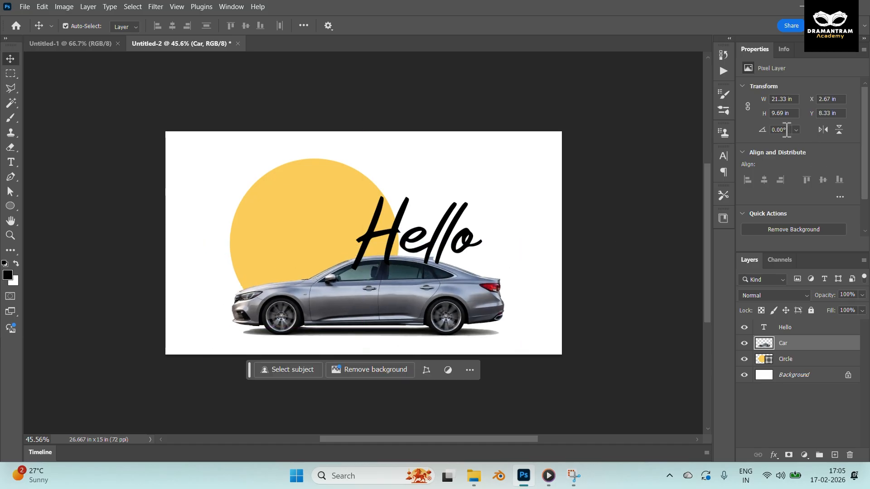
Fill the circle behind the car with a dark red foreground color and deselect its layer.
{"action": "left_click", "coordinate": [791, 360]}
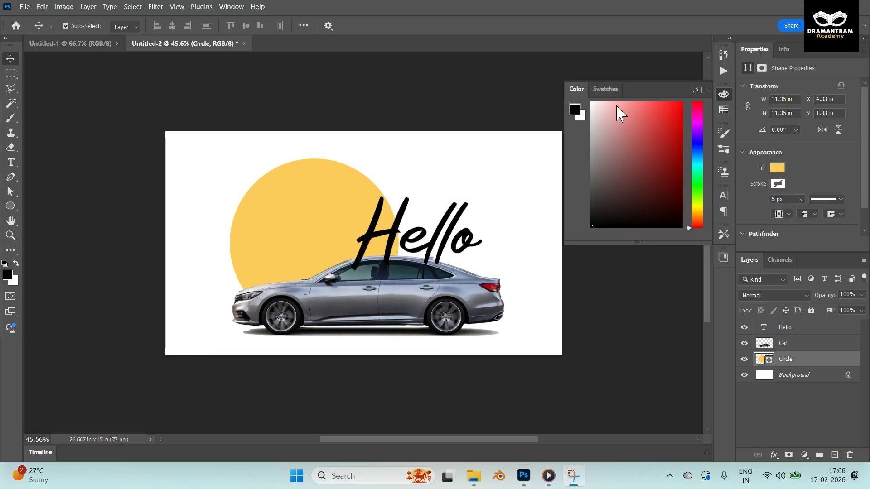
{"action": "left_click", "coordinate": [279, 222]}
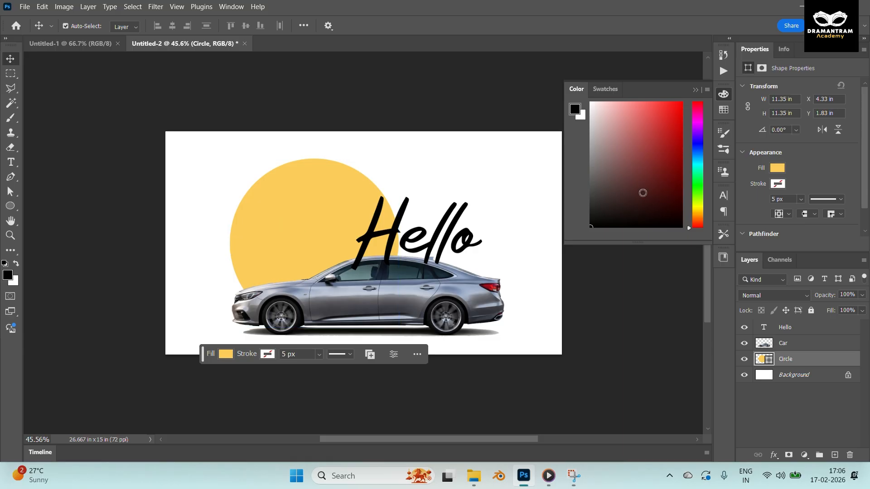
{"action": "left_click_drag", "start_coordinate": [652, 134], "coordinate": [672, 109]}
{"action": "left_click", "coordinate": [670, 140]}
{"action": "key", "text": "alt+BackSpace"}
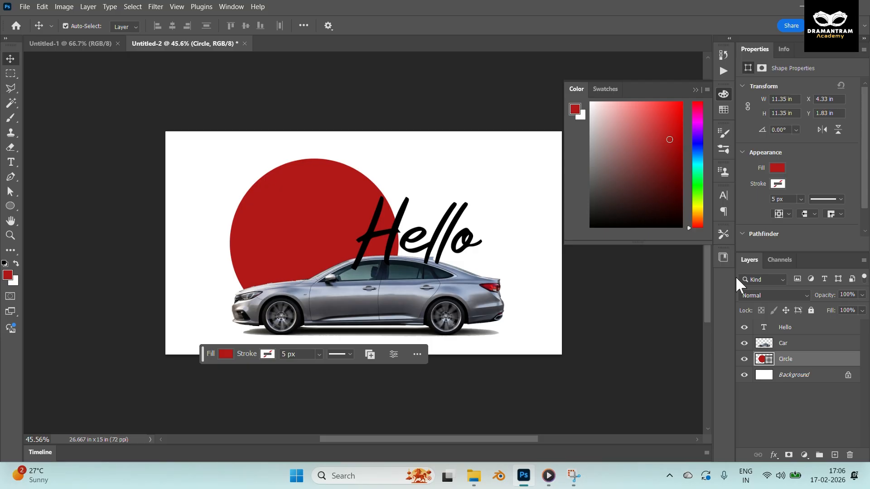
{"action": "left_click", "coordinate": [609, 338]}
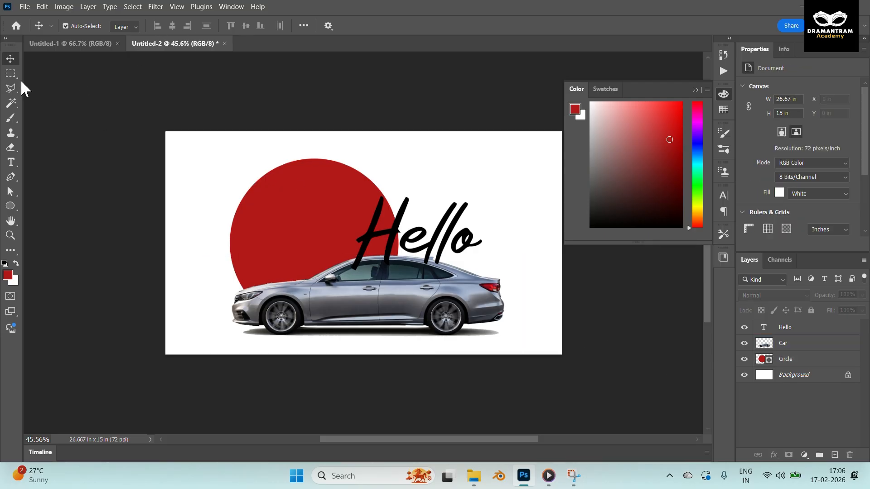
Compare the options offered by the Rectangular Marquee, Polygonal Lasso, Brush and Move tools.
{"action": "left_click", "coordinate": [8, 72]}
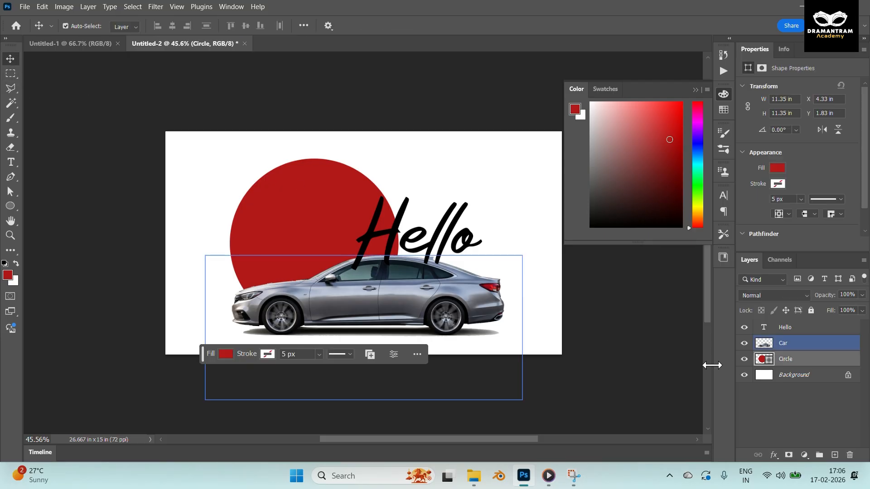
{"action": "left_click", "coordinate": [607, 333]}
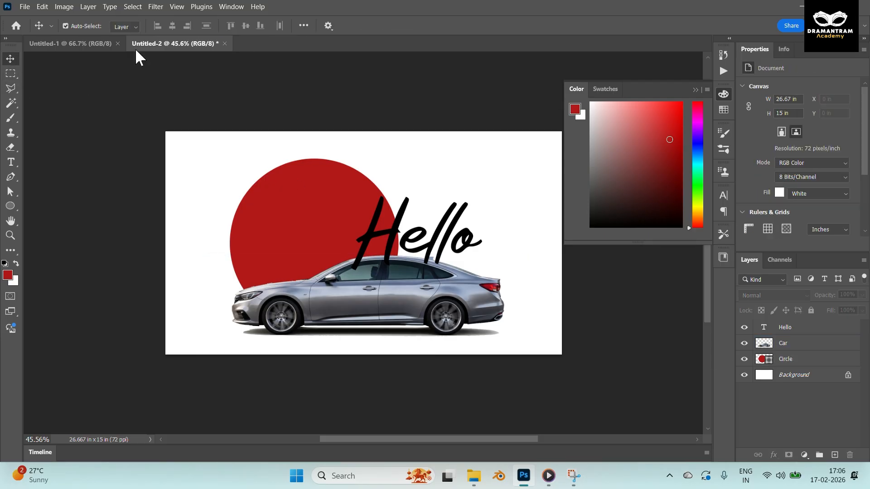
{"action": "left_click", "coordinate": [10, 73]}
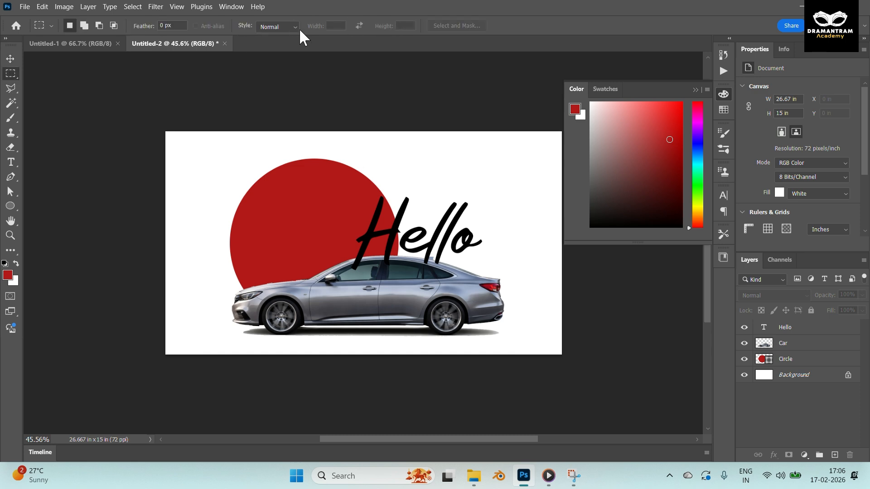
{"action": "left_click", "coordinate": [11, 89]}
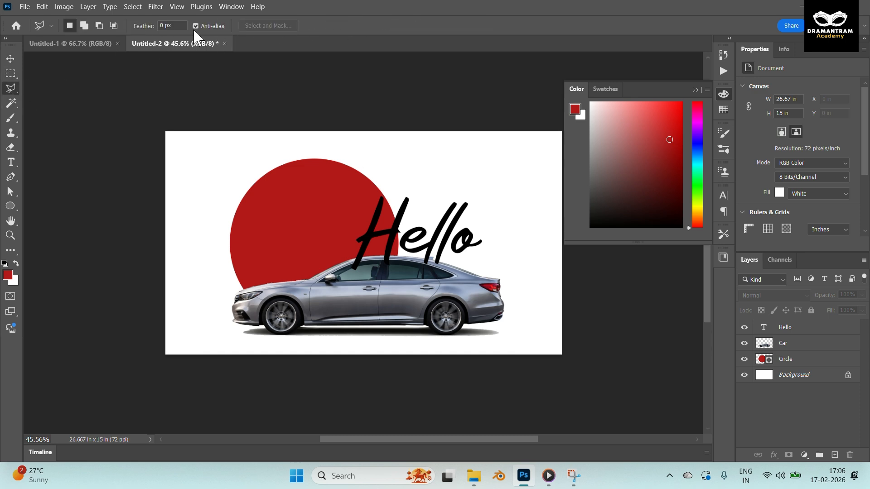
{"action": "left_click", "coordinate": [11, 119]}
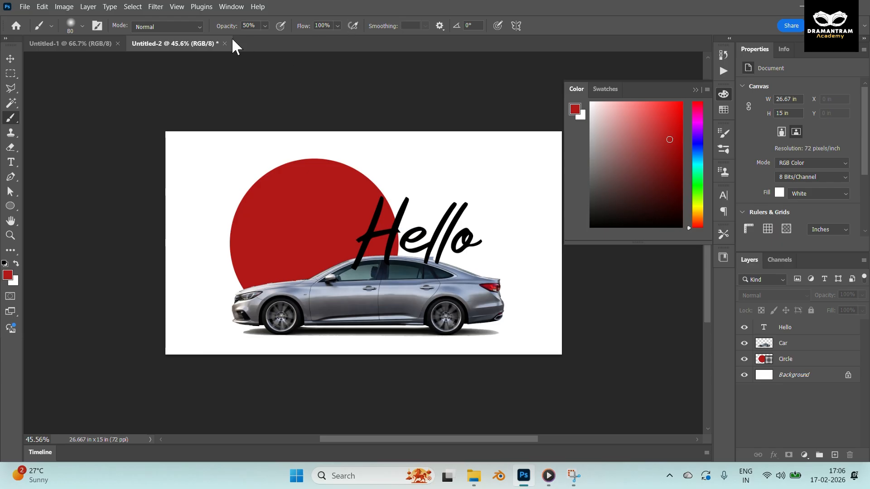
{"action": "left_click", "coordinate": [11, 59]}
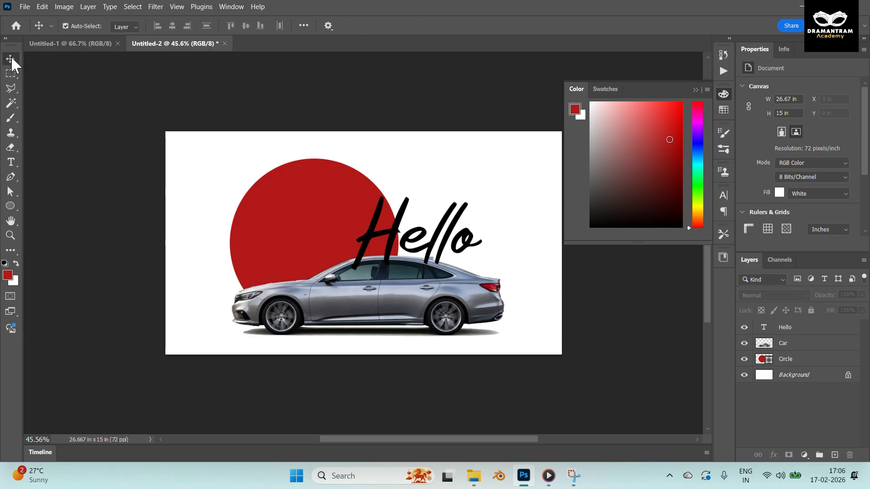
Look through the available workspace presets without changing the current workspace.
{"action": "left_click", "coordinate": [231, 7]}
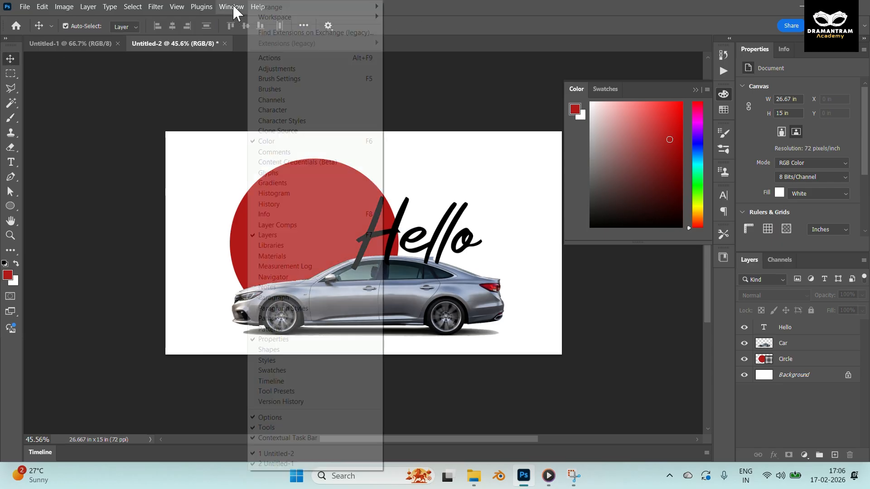
{"action": "mouse_move", "coordinate": [376, 17]}
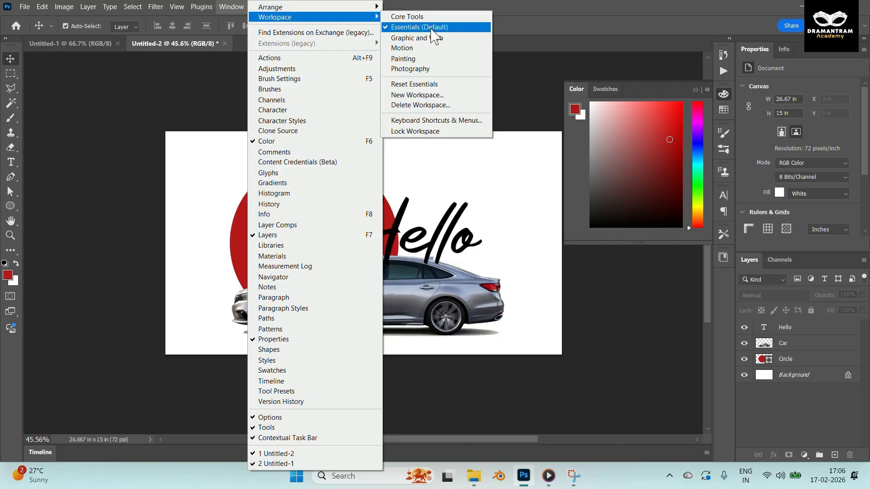
{"action": "left_click", "coordinate": [196, 111]}
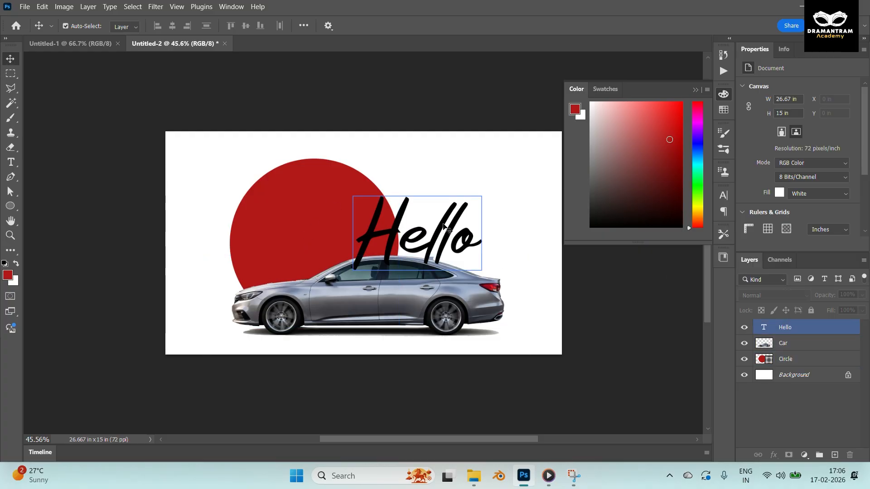
Collapse the Color panel and fit the whole car artwork in the view.
{"action": "left_click", "coordinate": [695, 90]}
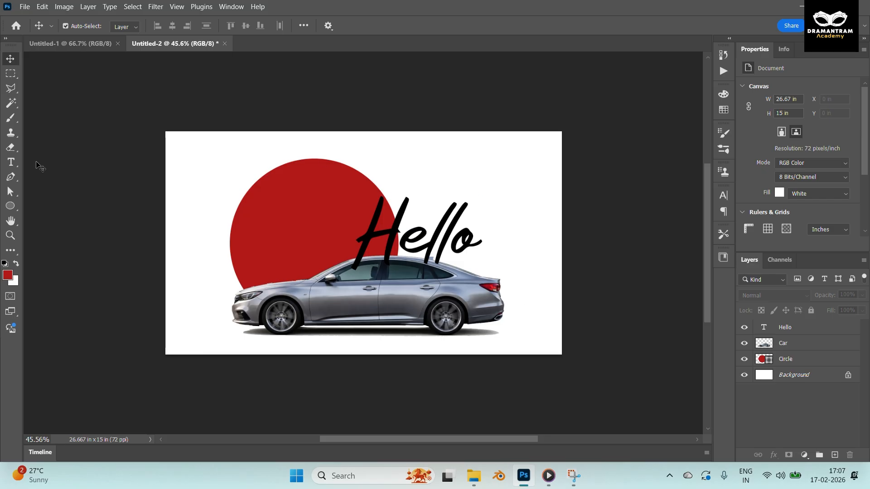
{"action": "left_click", "coordinate": [384, 244]}
{"action": "left_click", "coordinate": [422, 244]}
{"action": "key", "text": "ctrl+0"}
{"action": "left_click", "coordinate": [452, 174]}
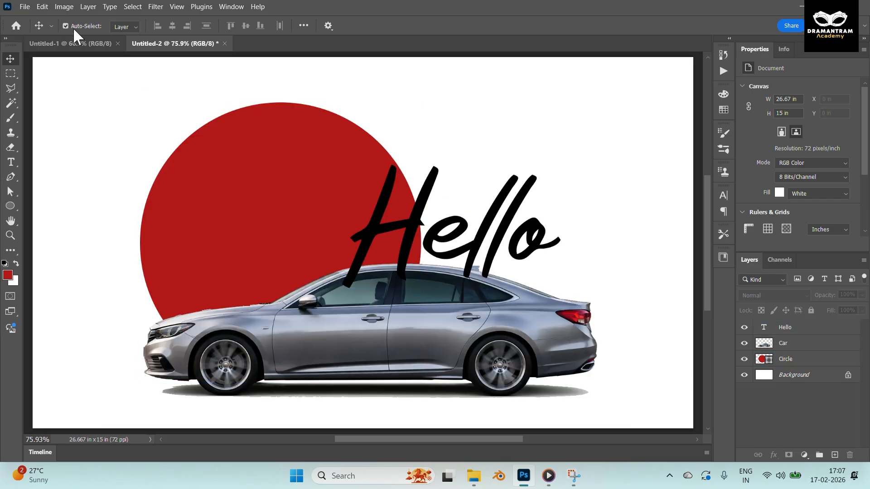
Start a new document setup and set its width to 1080 pixels, keeping Pixels as the unit.
{"action": "left_click", "coordinate": [25, 6]}
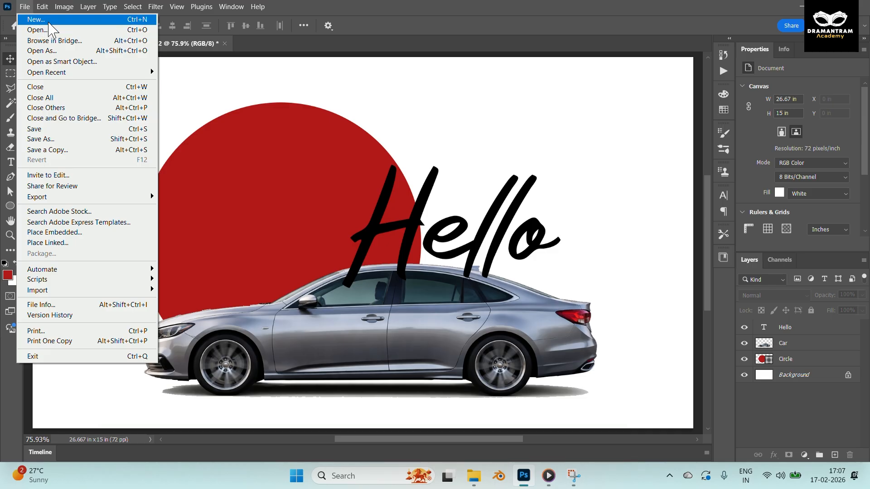
{"action": "left_click", "coordinate": [49, 20]}
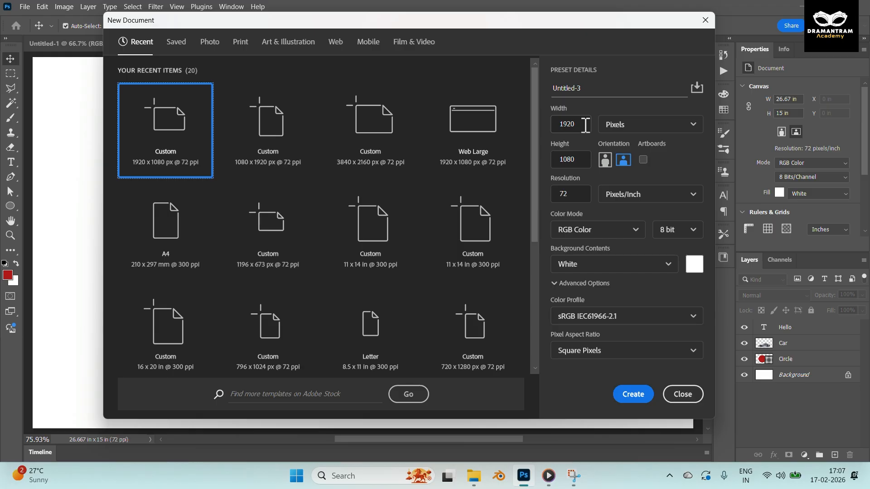
{"action": "left_click", "coordinate": [599, 234]}
{"action": "left_click", "coordinate": [598, 234]}
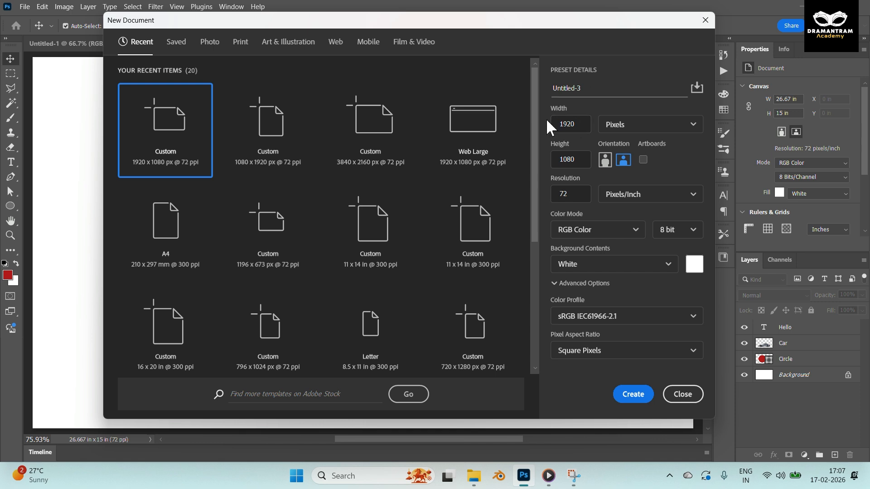
{"action": "double_click", "coordinate": [571, 124]}
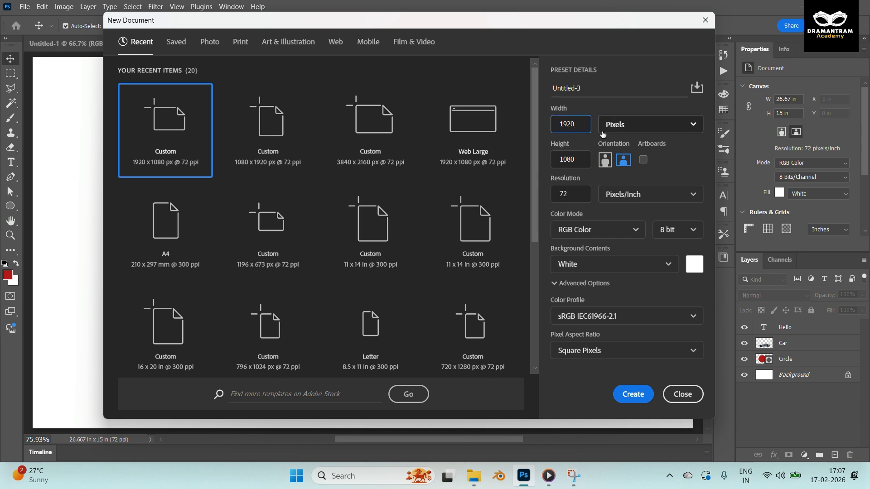
{"action": "type", "text": "1"}
{"action": "left_click", "coordinate": [631, 123]}
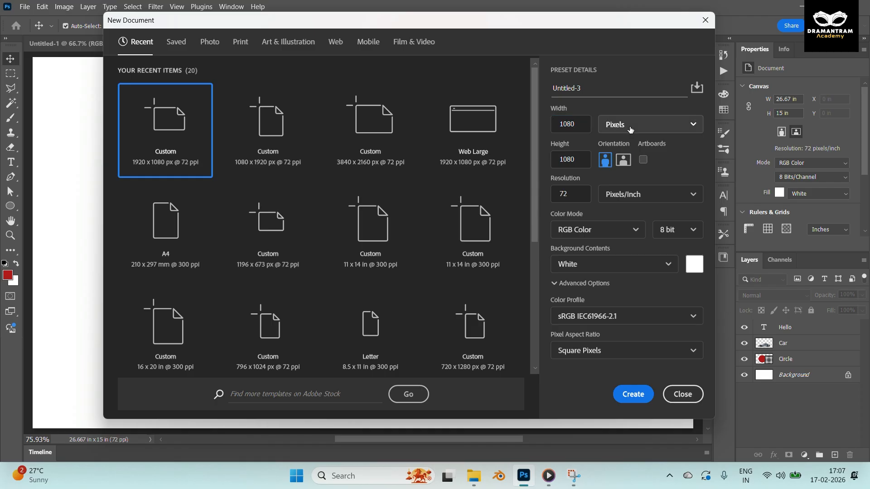
{"action": "left_click", "coordinate": [630, 126]}
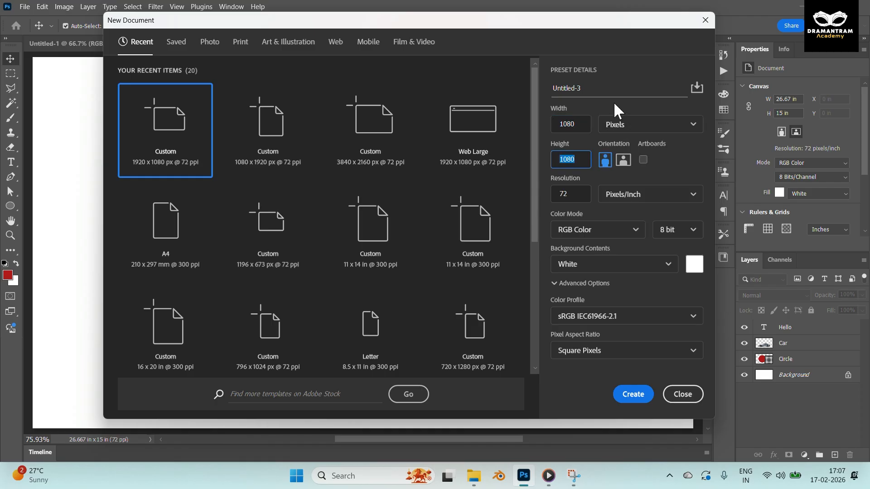
{"action": "left_click", "coordinate": [597, 90]}
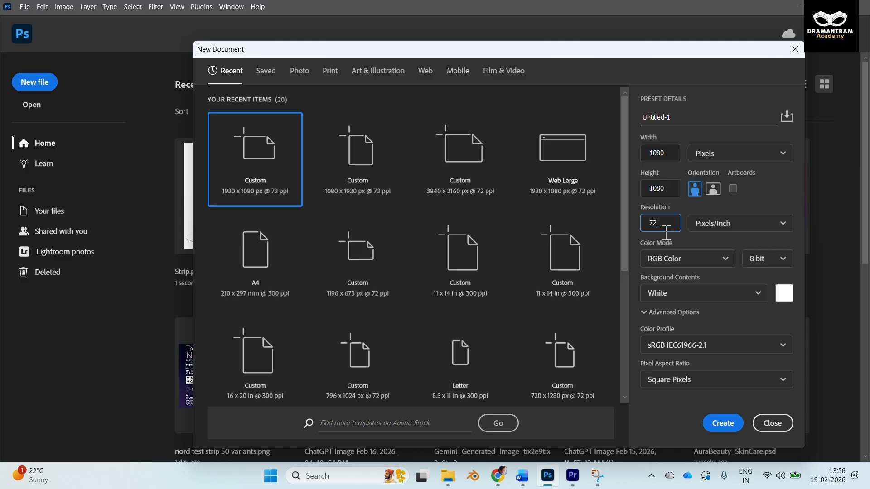
Review the width, height and resolution settings, including the resolution unit, for the new document.
{"action": "left_click", "coordinate": [675, 154]}
{"action": "left_click", "coordinate": [675, 189]}
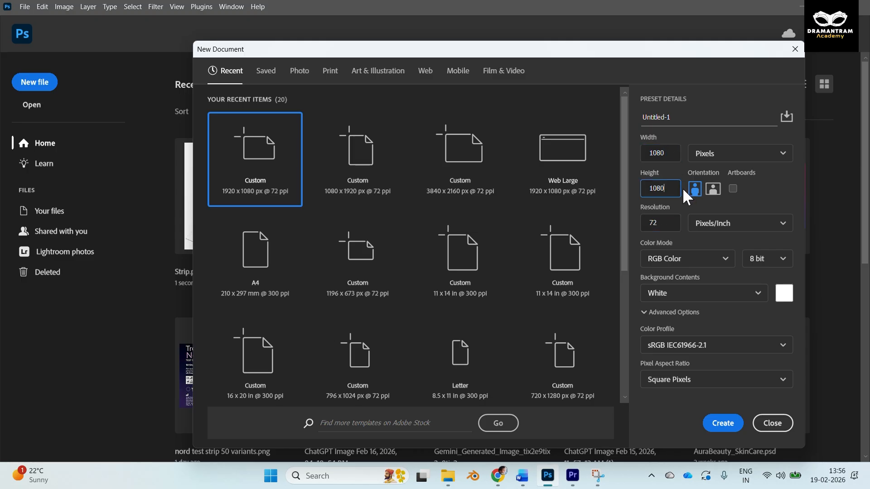
{"action": "left_click", "coordinate": [664, 223]}
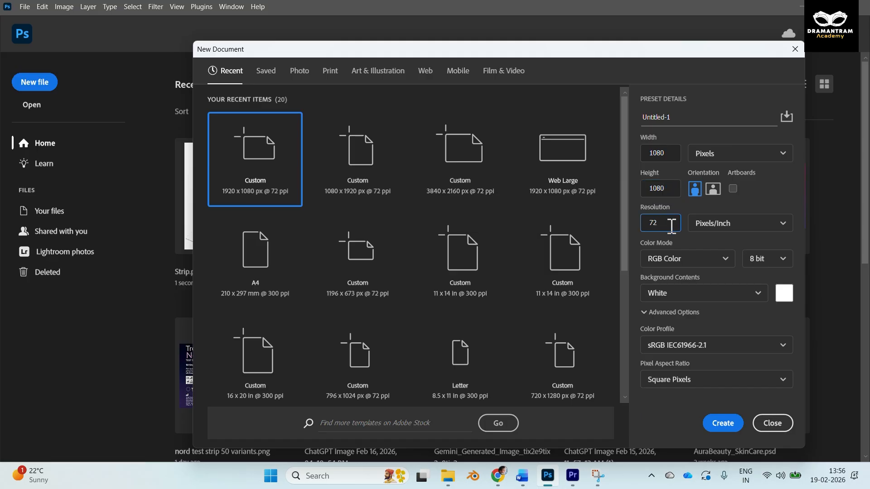
{"action": "left_click", "coordinate": [788, 225]}
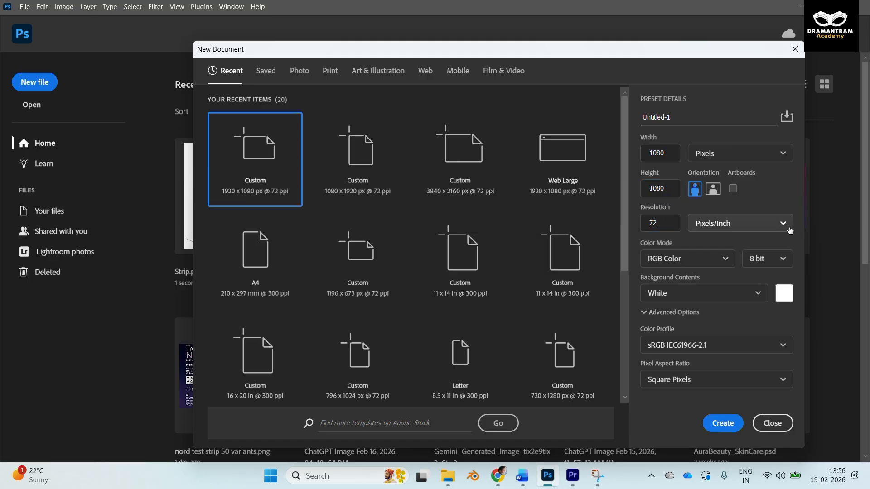
{"action": "left_click", "coordinate": [757, 251]}
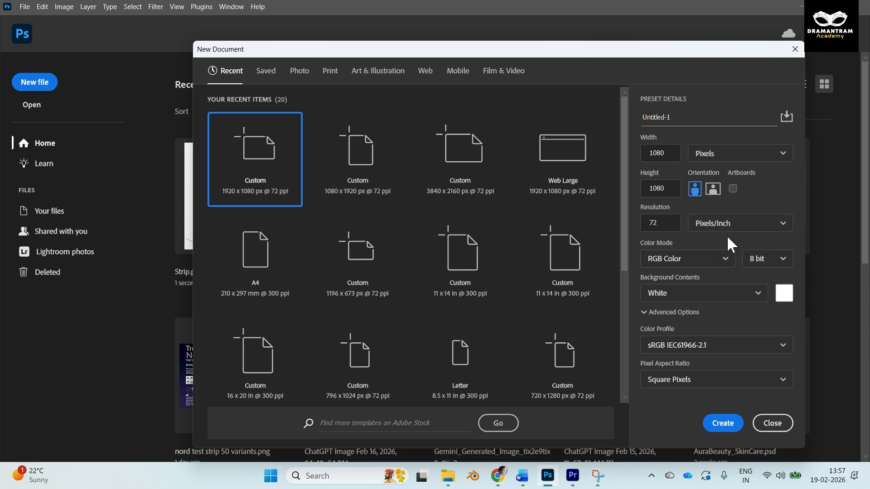
Try a resolution of 300 pixels per inch for the new document and return it to 72.
{"action": "double_click", "coordinate": [657, 223]}
{"action": "type", "text": "300"}
{"action": "left_click_drag", "start_coordinate": [645, 225], "coordinate": [693, 227]}
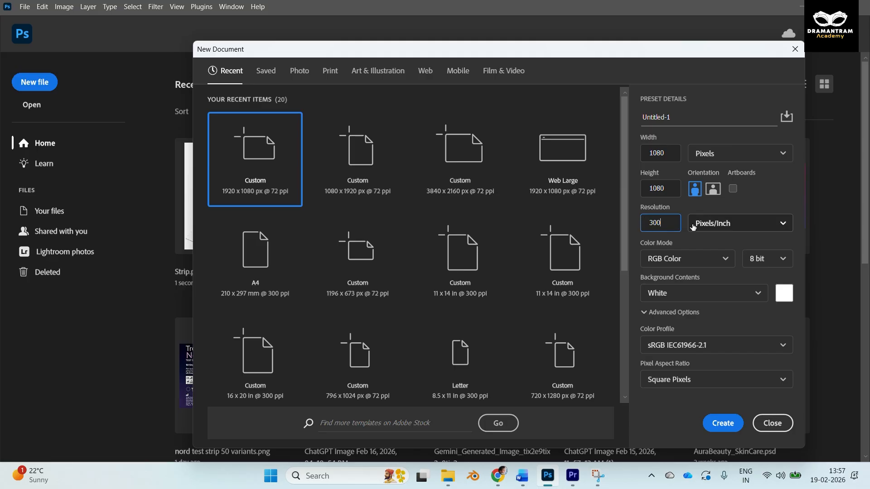
{"action": "type", "text": "72"}
{"action": "left_click", "coordinate": [771, 203]}
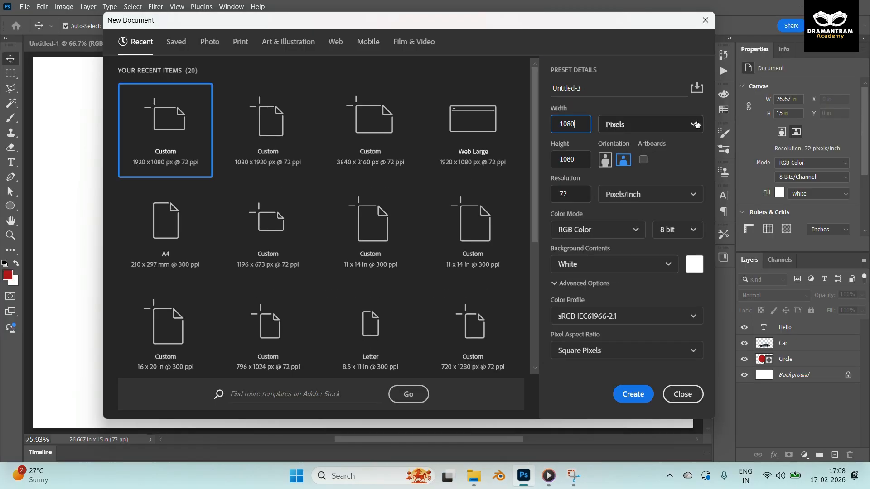
Look over the available width units, and try CMYK Color as the color mode before switching back to RGB Color.
{"action": "left_click", "coordinate": [685, 129]}
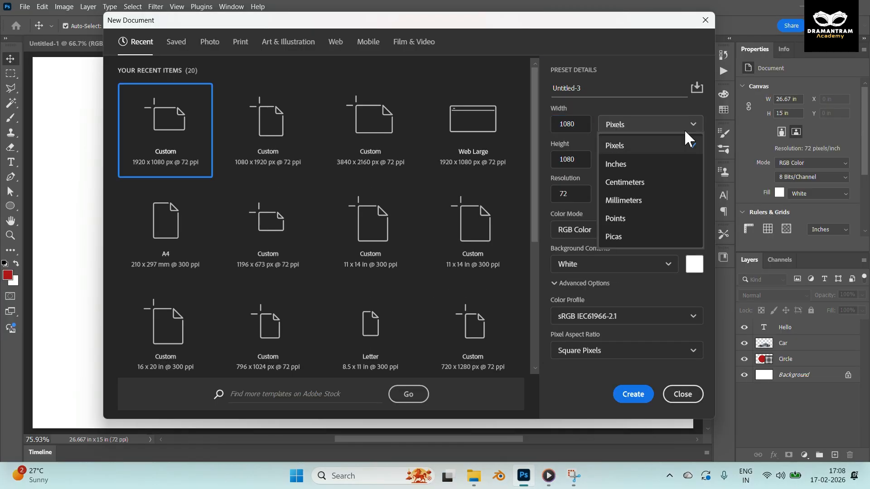
{"action": "left_click", "coordinate": [685, 129]}
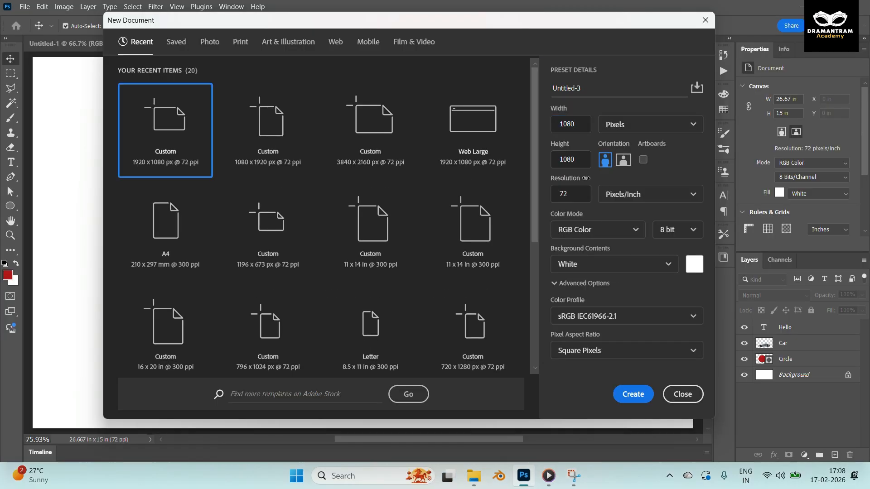
{"action": "left_click", "coordinate": [605, 229]}
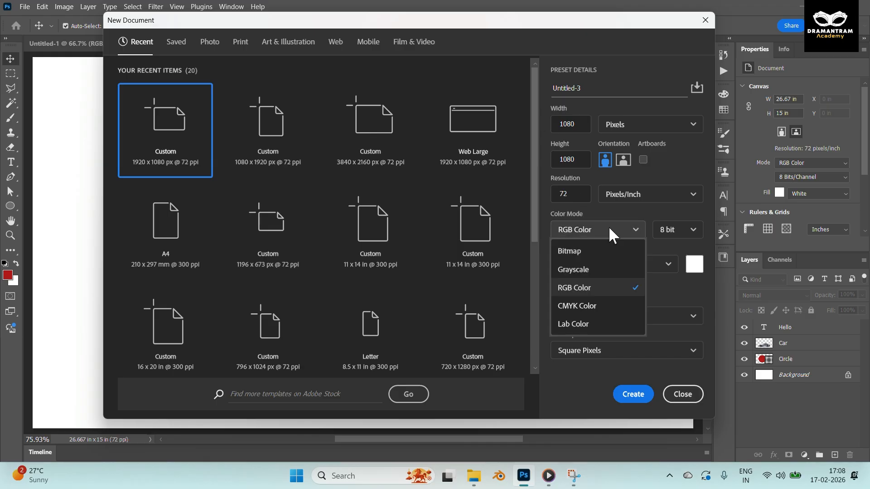
{"action": "left_click", "coordinate": [587, 311]}
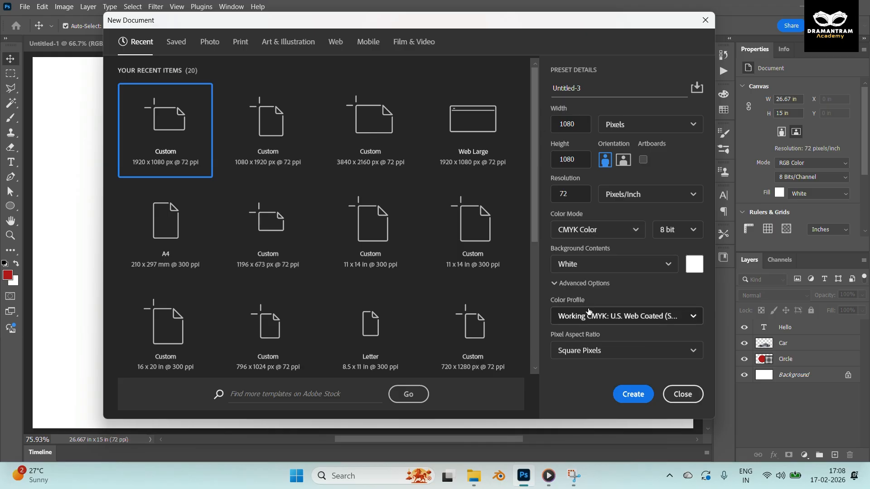
{"action": "left_click", "coordinate": [607, 231]}
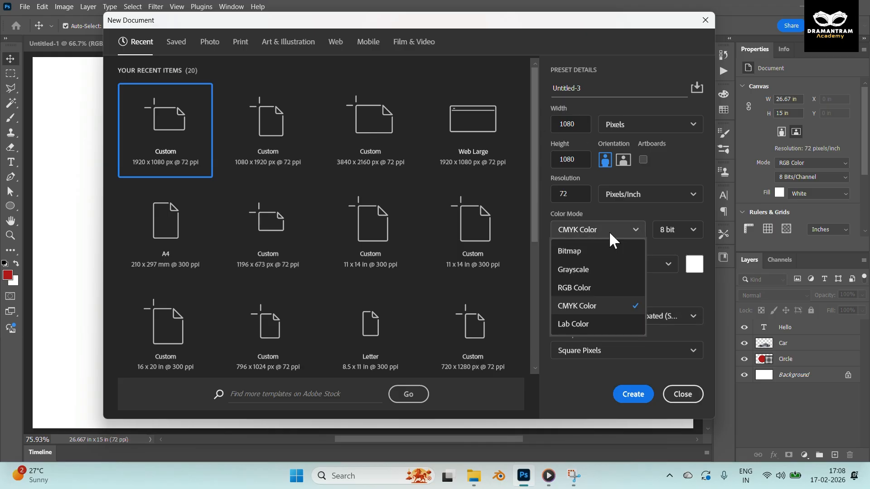
{"action": "left_click", "coordinate": [585, 290]}
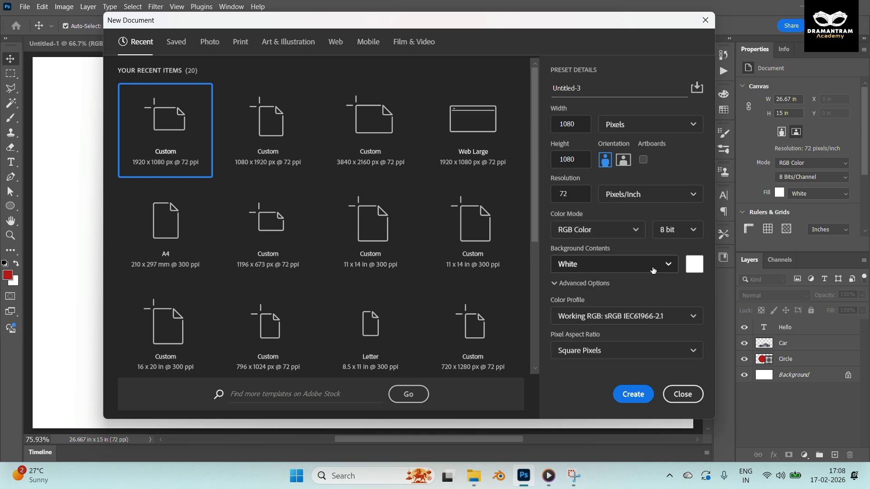
Set the background contents to Transparent and create the document with the name Shoe_Poster_Draft_v01.
{"action": "left_click", "coordinate": [672, 263]}
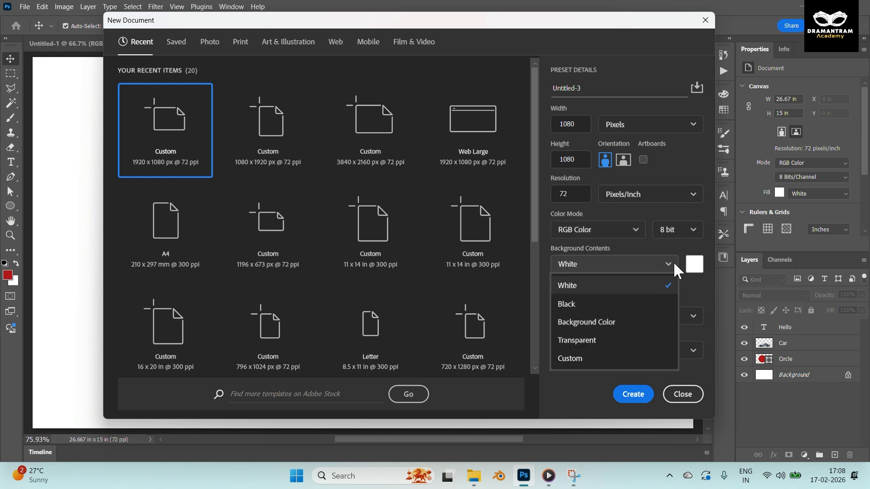
{"action": "left_click", "coordinate": [591, 341]}
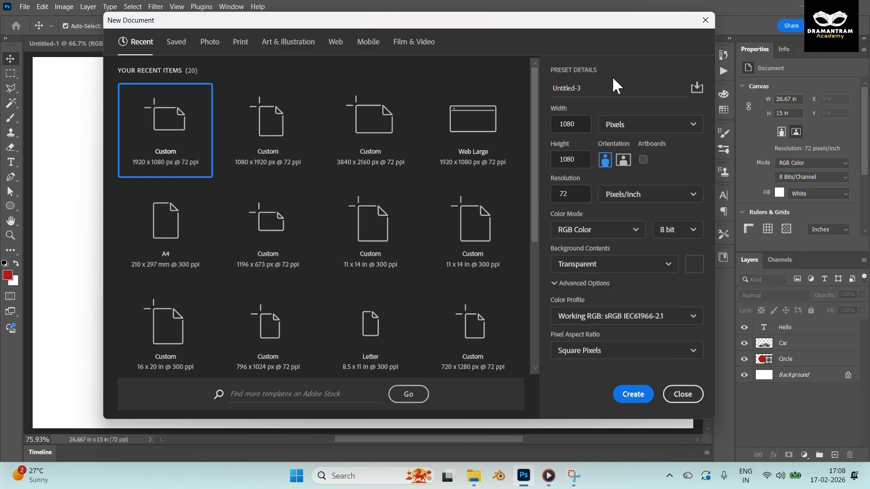
{"action": "left_click", "coordinate": [618, 90]}
{"action": "key", "text": "ctrl+a"}
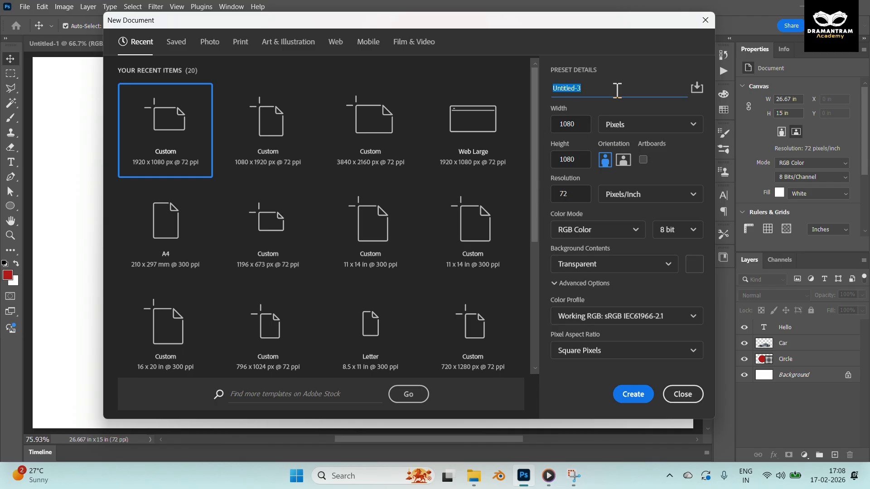
{"action": "type", "text": "Shoe_Poster_Draft_v01"}
{"action": "left_click", "coordinate": [633, 394]}
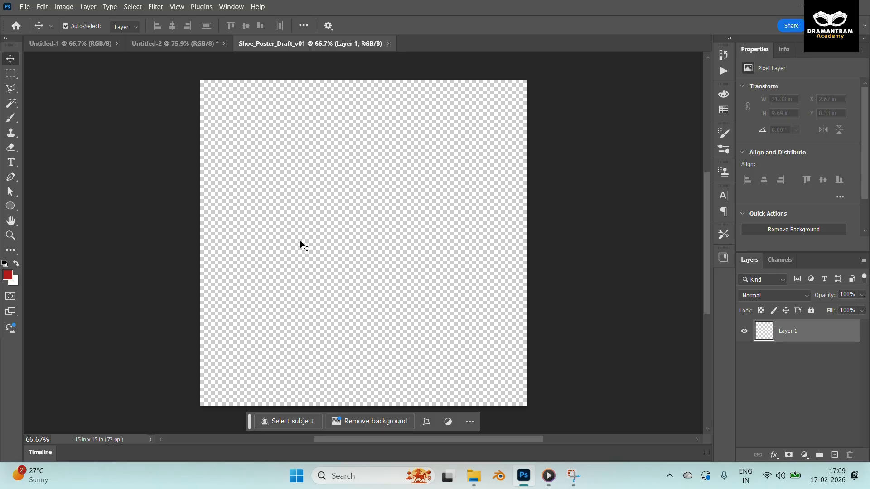
Practise zooming in and out and panning around the blank canvas, finishing with the whole canvas fitted in the view.
{"action": "key", "text": "ctrl+plus"}
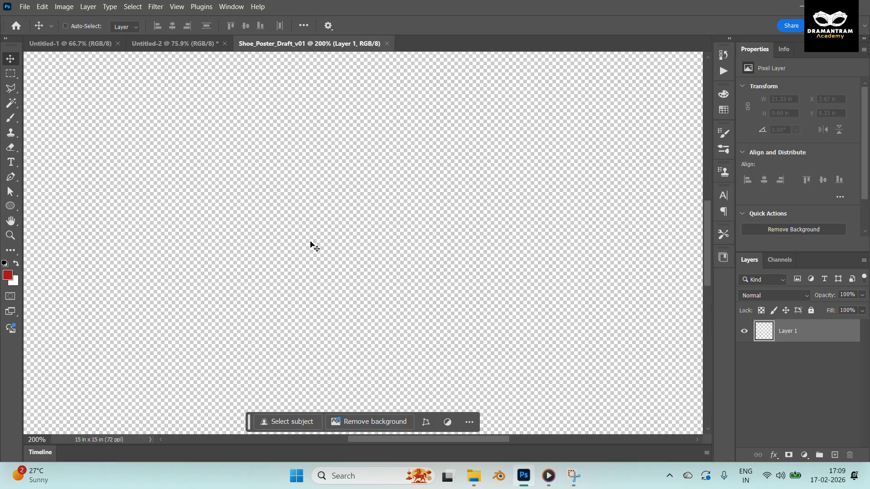
{"action": "key", "text": "ctrl+minus"}
{"action": "key", "text": "ctrl+minus"}
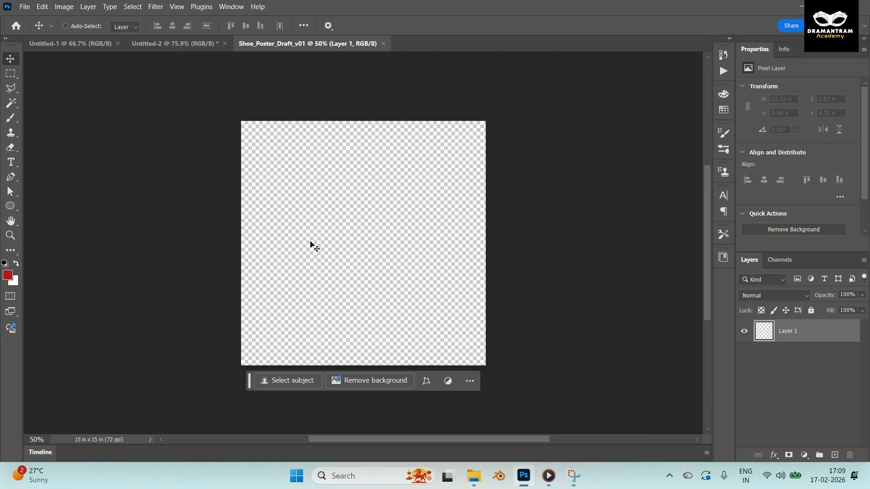
{"action": "key", "text": "ctrl+plus"}
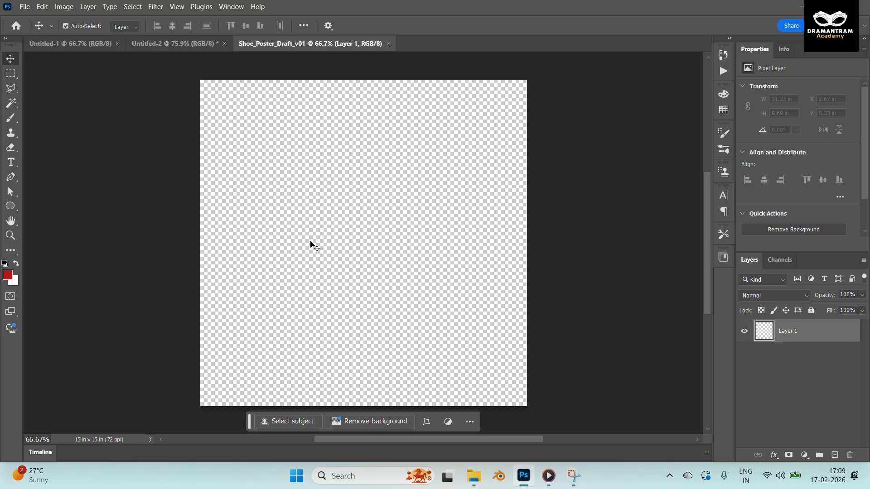
{"action": "left_click_drag", "start_coordinate": [327, 233], "coordinate": [618, 204]}
{"action": "key", "text": "ctrl+plus"}
{"action": "key", "text": "ctrl+plus"}
{"action": "key", "text": "ctrl+0"}
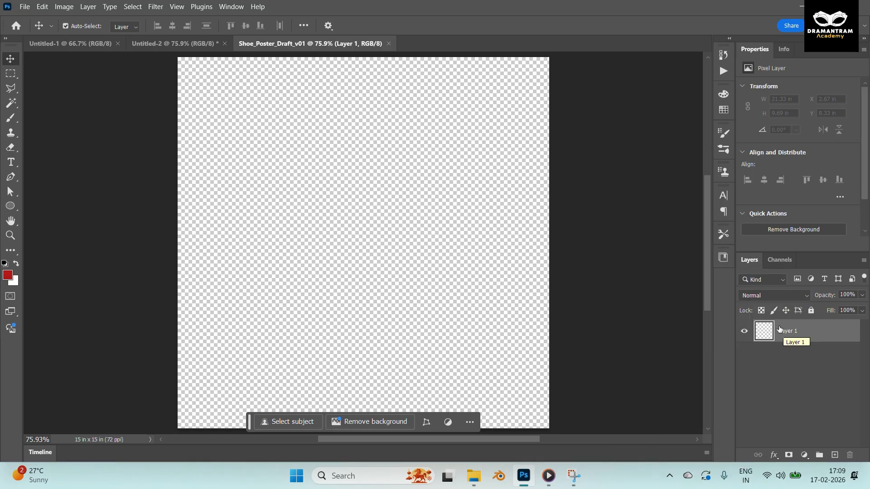
Switch to the Untitled-2 car artwork and go through its Hello, Car, Circle and Background layers one by one.
{"action": "left_click", "coordinate": [161, 43]}
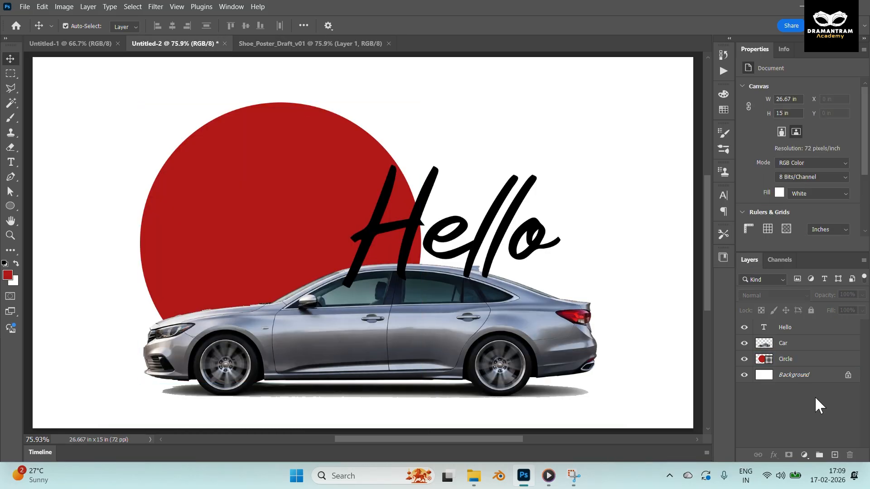
{"action": "left_click", "coordinate": [787, 327]}
{"action": "left_click", "coordinate": [784, 343]}
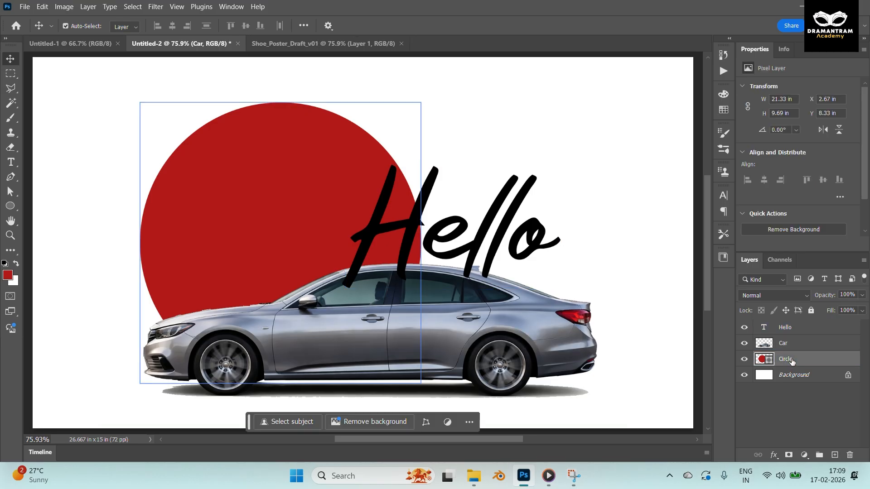
{"action": "left_click", "coordinate": [786, 359]}
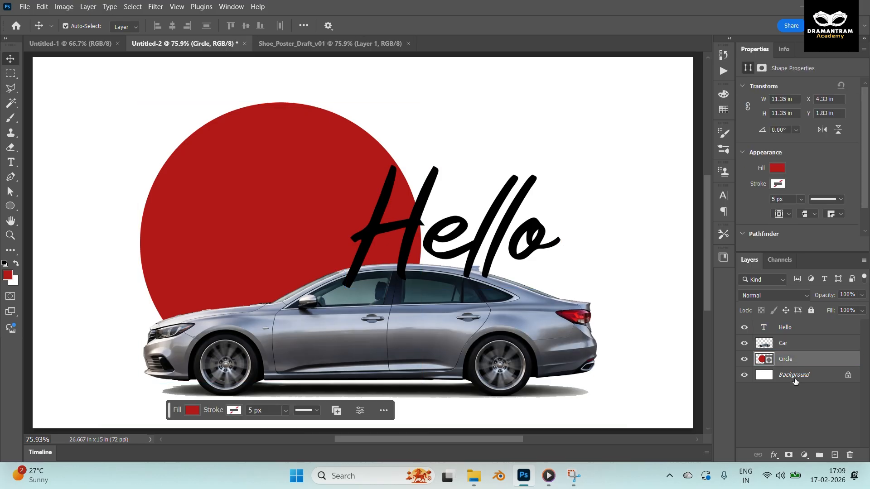
{"action": "left_click", "coordinate": [794, 375]}
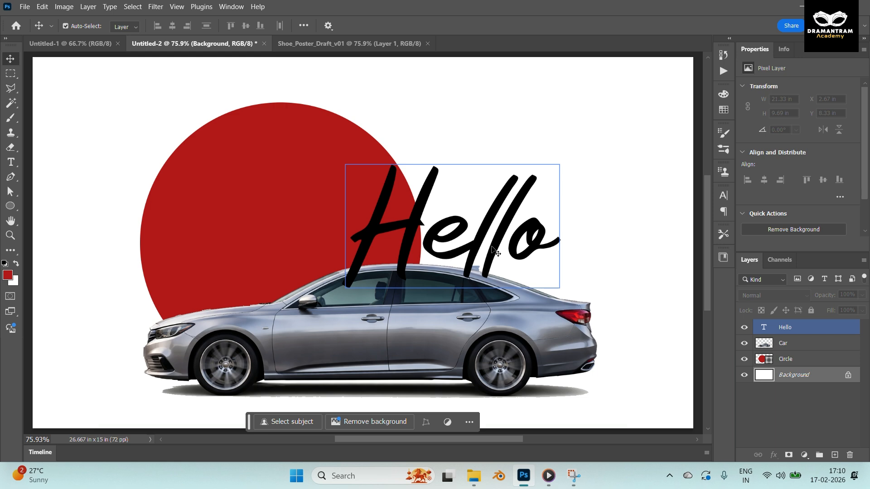
Move the Hello text and the car independently on the canvas, leaving both slightly left of their original positions.
{"action": "left_click_drag", "start_coordinate": [467, 237], "coordinate": [525, 196]}
{"action": "mouse_move", "coordinate": [369, 330]}
{"action": "left_mouse_down"}
{"action": "mouse_move", "coordinate": [236, 405]}
{"action": "mouse_move", "coordinate": [217, 453]}
{"action": "mouse_move", "coordinate": [551, 267]}
{"action": "mouse_move", "coordinate": [632, 278]}
{"action": "mouse_move", "coordinate": [614, 324]}
{"action": "mouse_move", "coordinate": [164, 328]}
{"action": "mouse_move", "coordinate": [358, 320]}
{"action": "left_mouse_up"}
{"action": "left_click_drag", "start_coordinate": [471, 175], "coordinate": [379, 214]}
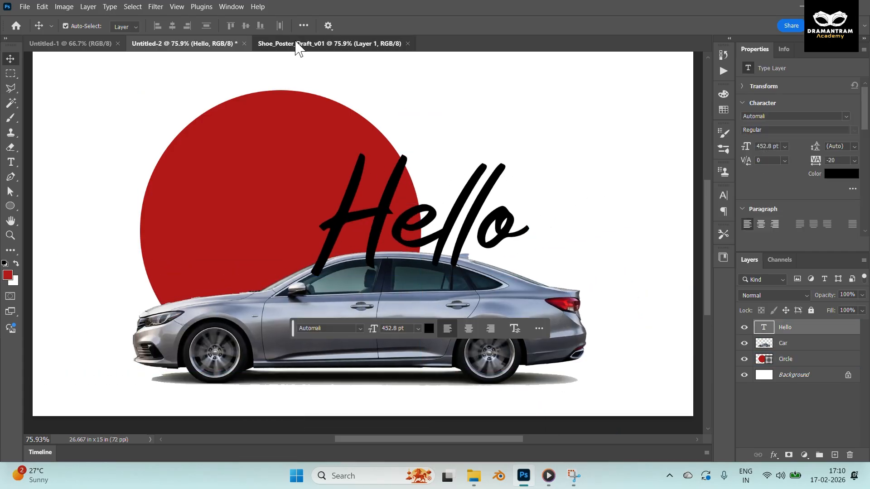
Add a new empty layer to the Shoe_Poster_Draft_v01 document.
{"action": "left_click", "coordinate": [297, 44]}
{"action": "left_click", "coordinate": [790, 369]}
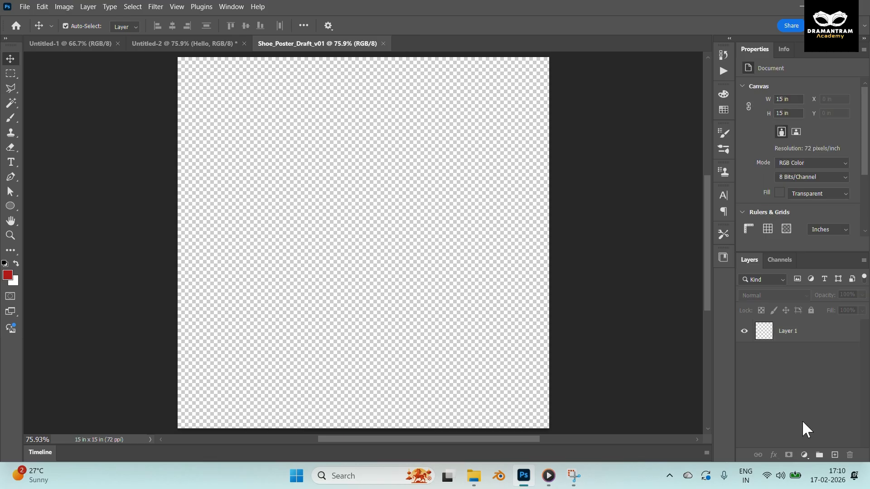
{"action": "left_click", "coordinate": [835, 455]}
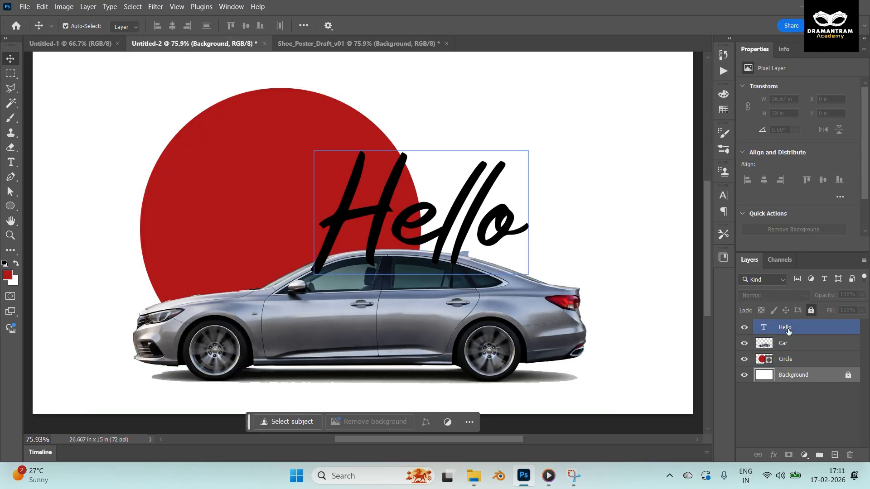
Rename the Car layer of the Untitled-2 artwork as Silver_Car.
{"action": "left_click", "coordinate": [782, 345]}
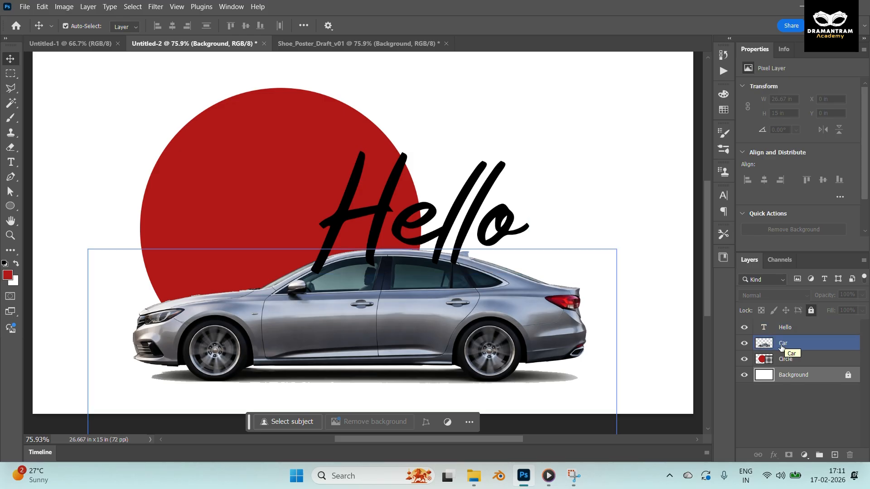
{"action": "double_click", "coordinate": [783, 344]}
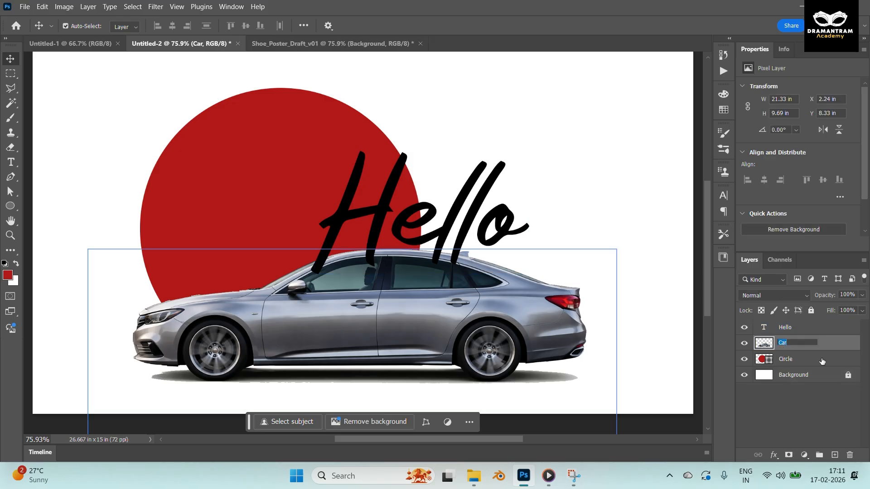
{"action": "type", "text": "Silver_Car"}
{"action": "key", "text": "Return"}
{"action": "left_click", "coordinate": [798, 375]}
{"action": "left_click", "coordinate": [799, 360]}
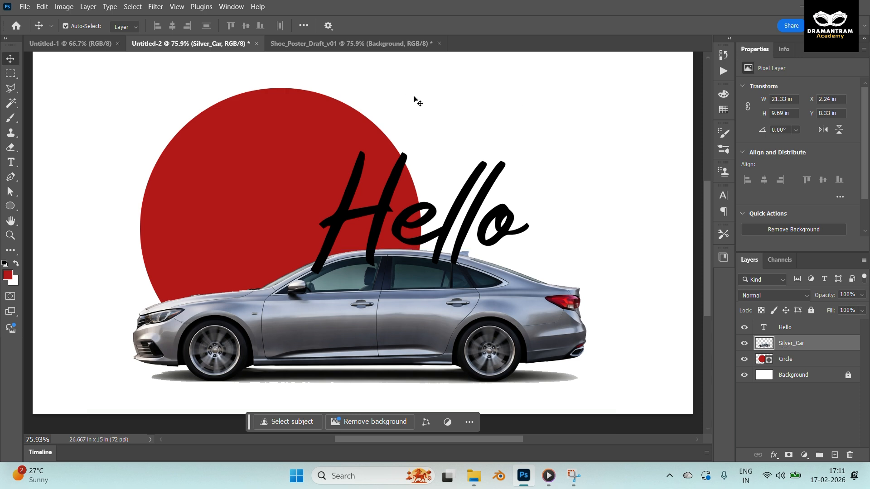
{"action": "mouse_move", "coordinate": [789, 345]}
{"action": "left_mouse_down"}
{"action": "mouse_move", "coordinate": [801, 362]}
{"action": "mouse_move", "coordinate": [794, 336]}
{"action": "left_mouse_up"}
{"action": "left_click", "coordinate": [816, 358]}
{"action": "left_click", "coordinate": [833, 375]}
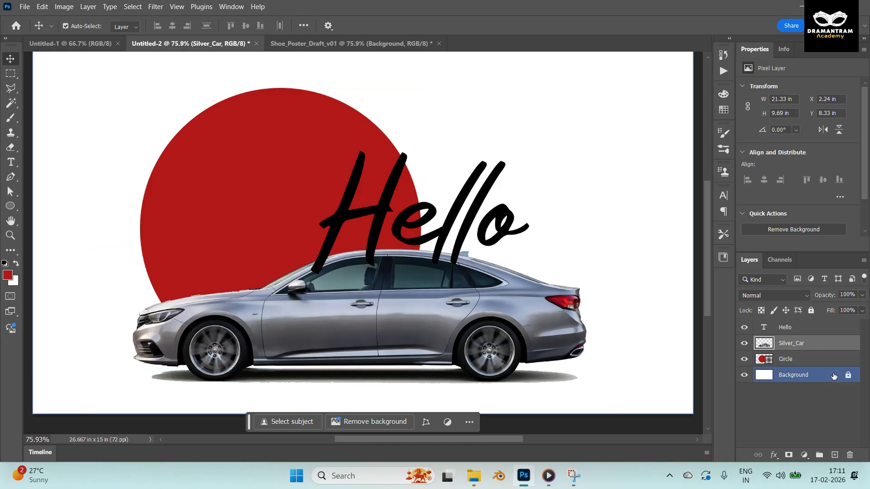
{"action": "left_click", "coordinate": [786, 360]}
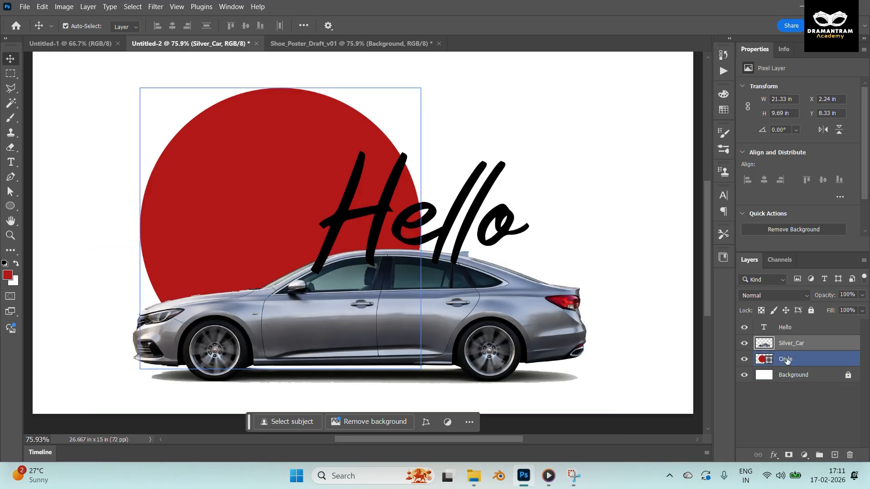
Hide and show the Silver_Car layer and the Circle layer in turn to check what each one contributes.
{"action": "left_click", "coordinate": [744, 344]}
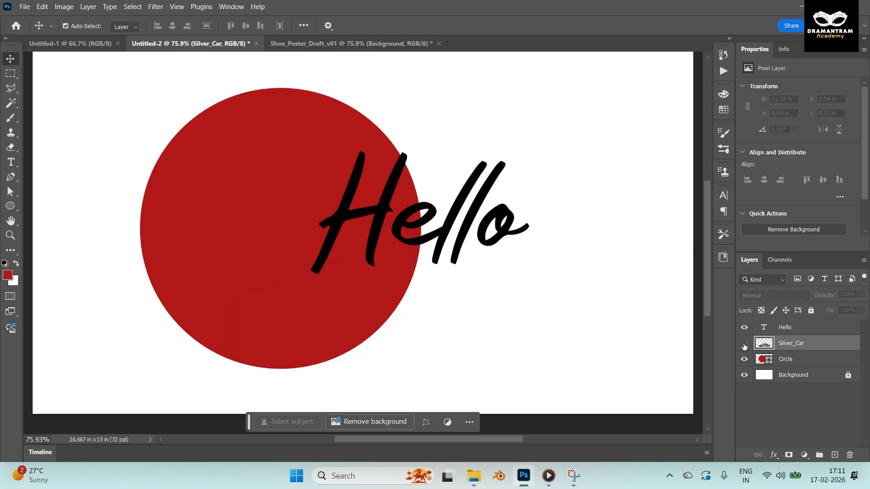
{"action": "left_click", "coordinate": [744, 345]}
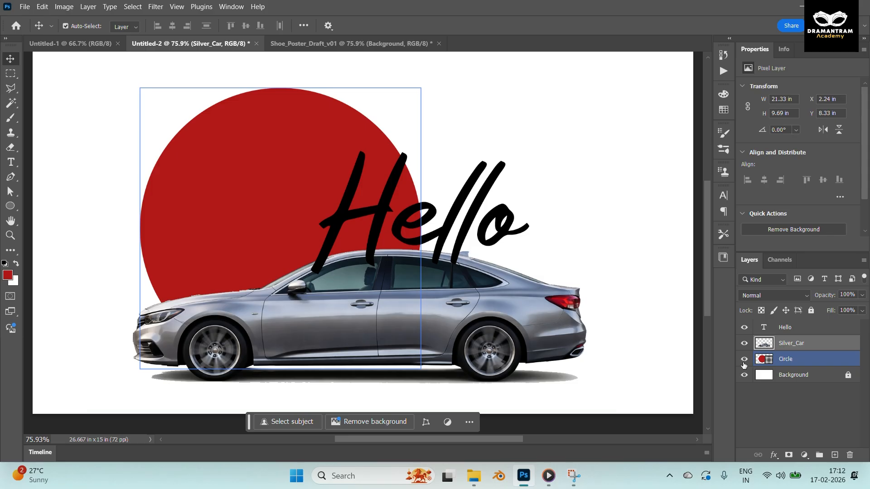
{"action": "left_click", "coordinate": [744, 360]}
{"action": "left_click", "coordinate": [744, 359]}
Unlock the Background layer, try moving it on the canvas and undo the move.
{"action": "left_click", "coordinate": [823, 381]}
{"action": "mouse_move", "coordinate": [630, 199]}
{"action": "left_mouse_down"}
{"action": "mouse_move", "coordinate": [676, 213]}
{"action": "mouse_move", "coordinate": [593, 168]}
{"action": "mouse_move", "coordinate": [629, 211]}
{"action": "left_mouse_up"}
{"action": "key", "text": "ctrl+z"}
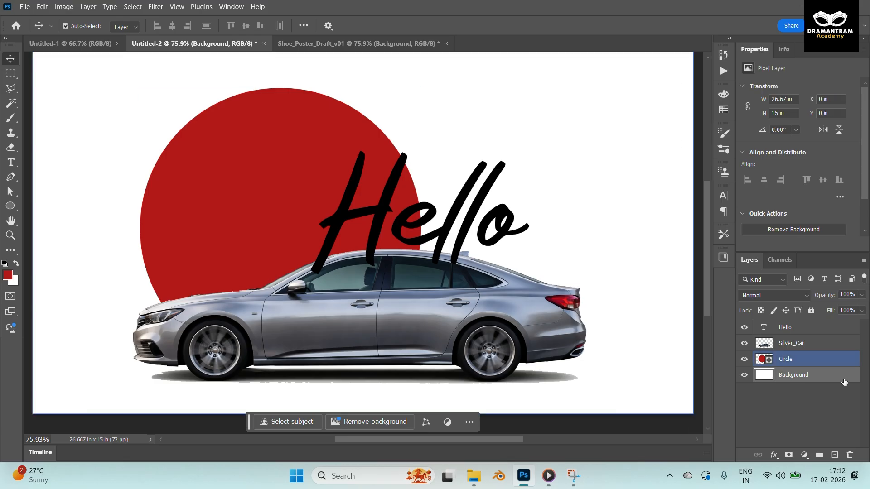
Apply the full lock to the Background layer of the Untitled-2 artwork.
{"action": "left_click", "coordinate": [813, 311]}
{"action": "left_click", "coordinate": [480, 194]}
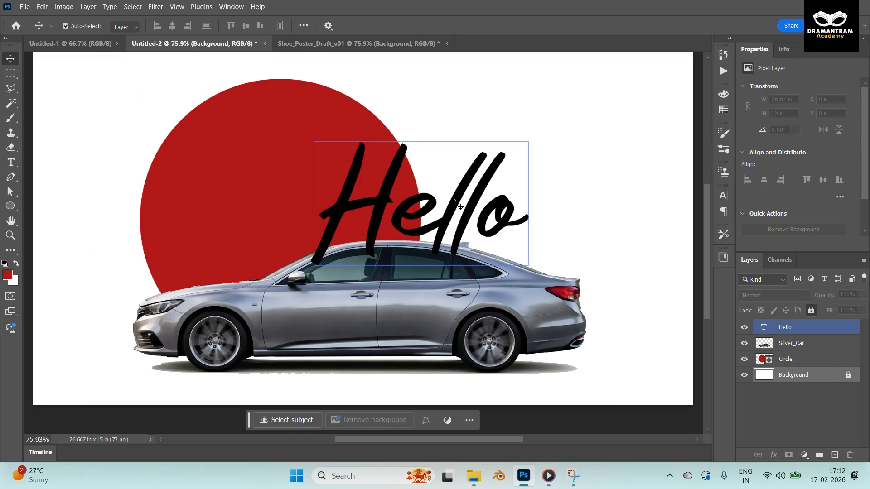
{"action": "left_click", "coordinate": [790, 345]}
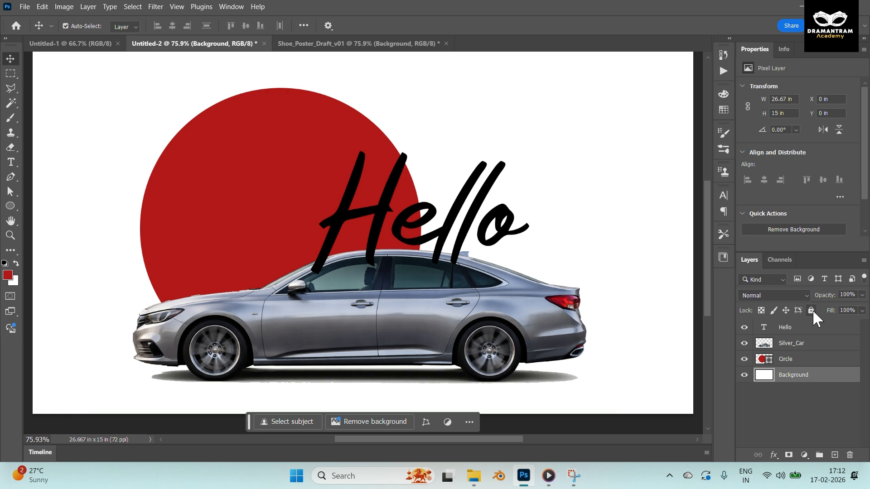
{"action": "left_click", "coordinate": [811, 310]}
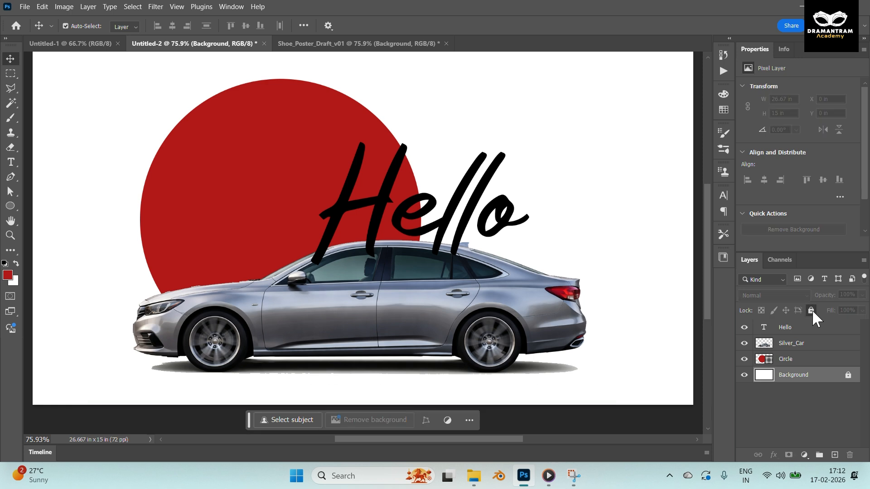
{"action": "left_click", "coordinate": [798, 328]}
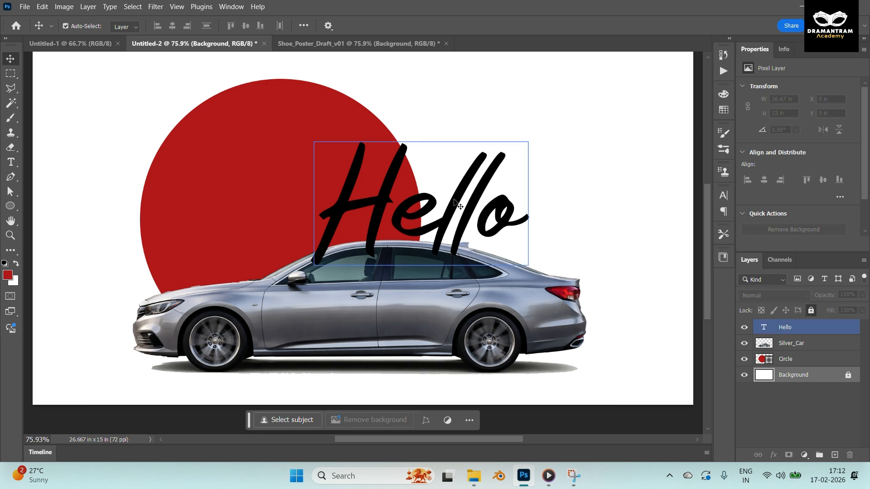
Erase part of the car on the Silver_Car layer with the Eraser tool and undo the erasing.
{"action": "left_click", "coordinate": [795, 345]}
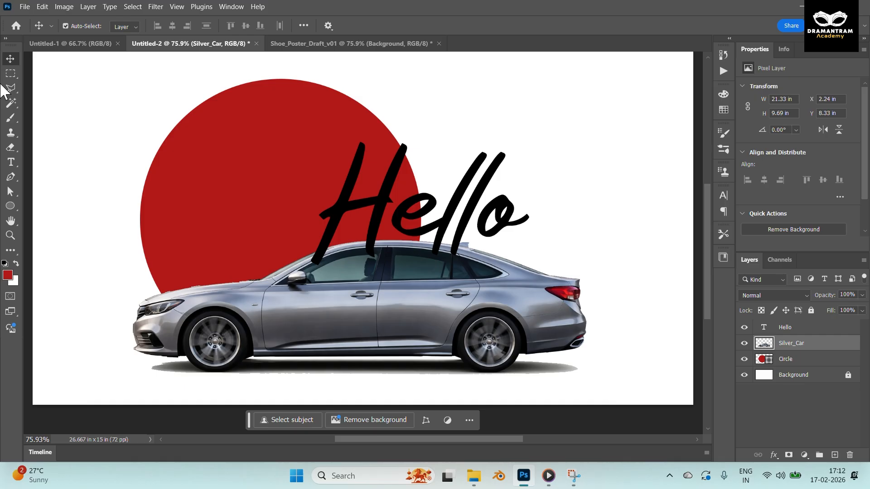
{"action": "left_click", "coordinate": [11, 149]}
{"action": "mouse_move", "coordinate": [211, 273]}
{"action": "left_mouse_down"}
{"action": "mouse_move", "coordinate": [271, 316]}
{"action": "mouse_move", "coordinate": [312, 322]}
{"action": "mouse_move", "coordinate": [77, 355]}
{"action": "mouse_move", "coordinate": [111, 360]}
{"action": "mouse_move", "coordinate": [185, 314]}
{"action": "mouse_move", "coordinate": [121, 355]}
{"action": "mouse_move", "coordinate": [168, 327]}
{"action": "mouse_move", "coordinate": [185, 304]}
{"action": "mouse_move", "coordinate": [137, 331]}
{"action": "mouse_move", "coordinate": [270, 347]}
{"action": "left_mouse_up"}
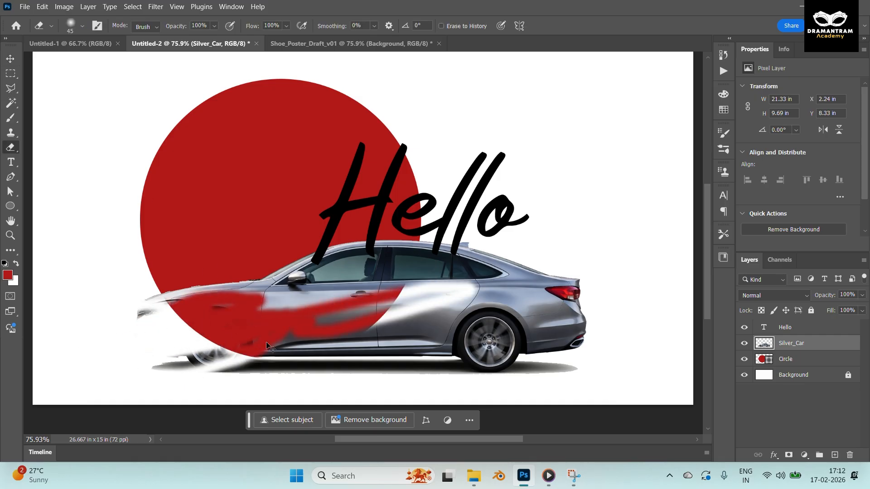
{"action": "key", "text": "ctrl+z"}
Add a layer mask to Silver_Car, paint black on it over the car's front with the Brush at 100% opacity, and delete the mask.
{"action": "left_click", "coordinate": [789, 455]}
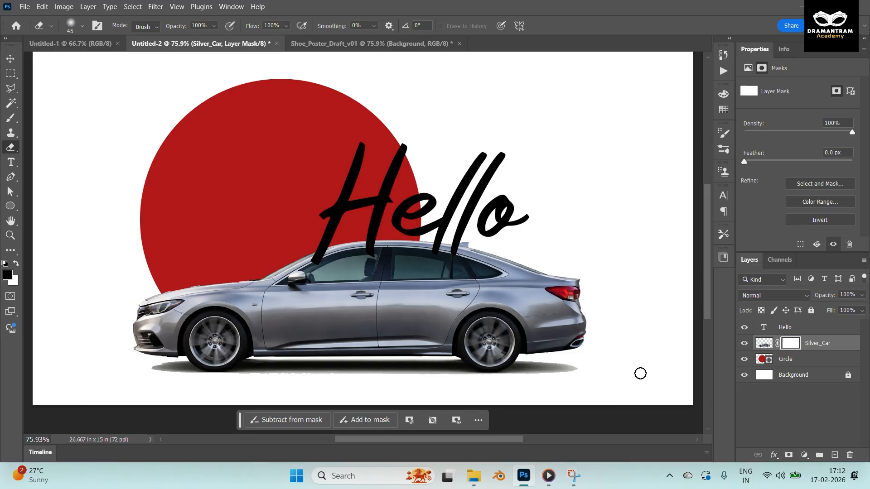
{"action": "left_click", "coordinate": [10, 117]}
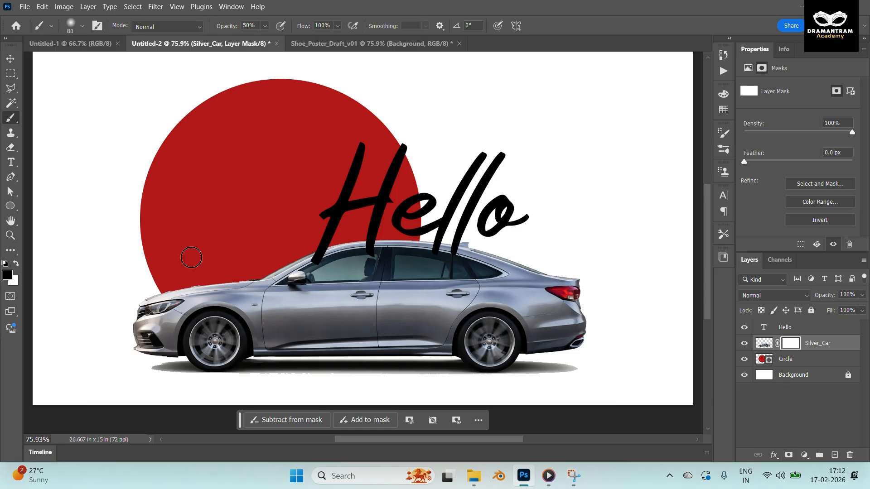
{"action": "mouse_move", "coordinate": [244, 281]}
{"action": "left_mouse_down"}
{"action": "mouse_move", "coordinate": [249, 264]}
{"action": "mouse_move", "coordinate": [213, 240]}
{"action": "mouse_move", "coordinate": [181, 345]}
{"action": "left_mouse_up"}
{"action": "key", "text": "0"}
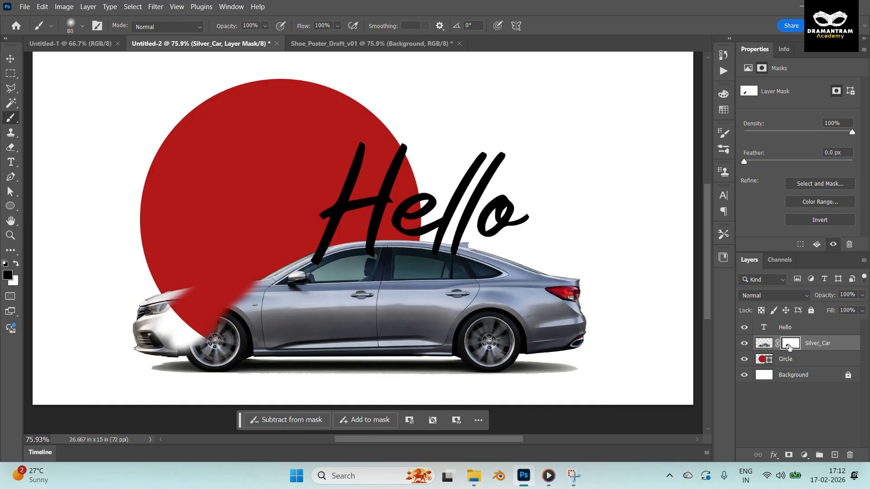
{"action": "right_click", "coordinate": [791, 347]}
{"action": "left_click", "coordinate": [789, 366]}
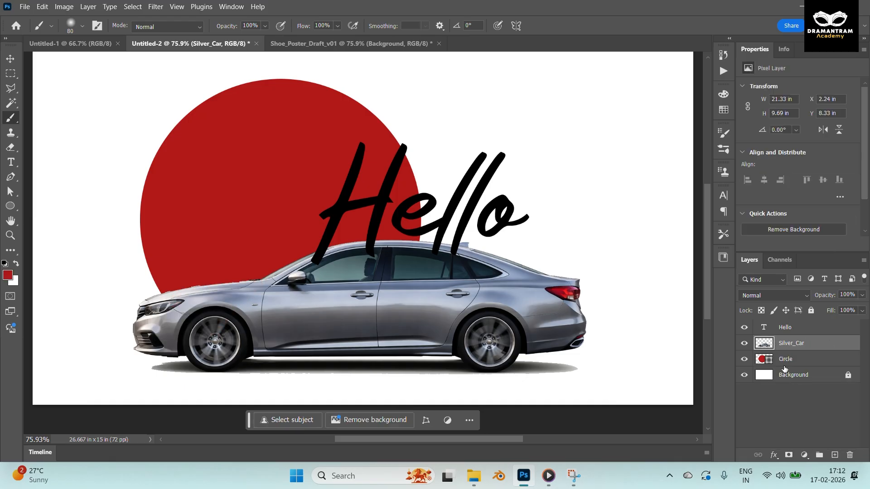
Select the Hello, Silver_Car and Circle layers together, group them and ungroup them again.
{"action": "key", "text": "v"}
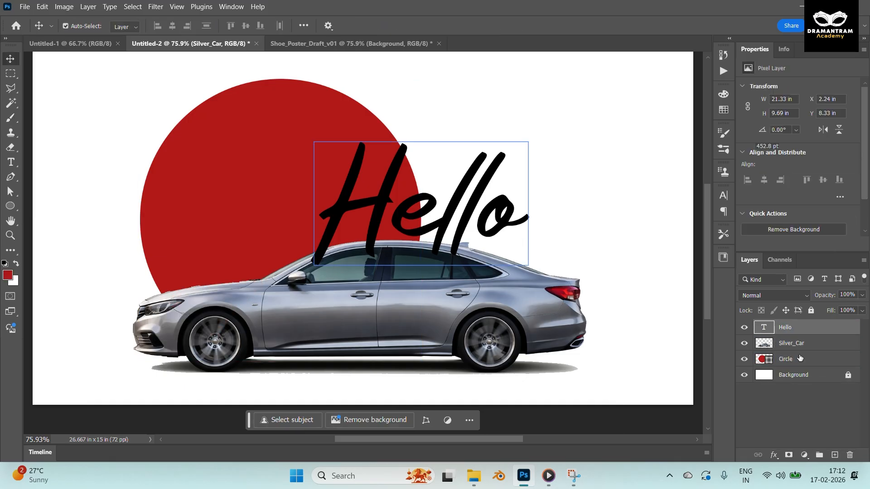
{"action": "left_click", "coordinate": [789, 362], "text": "shift"}
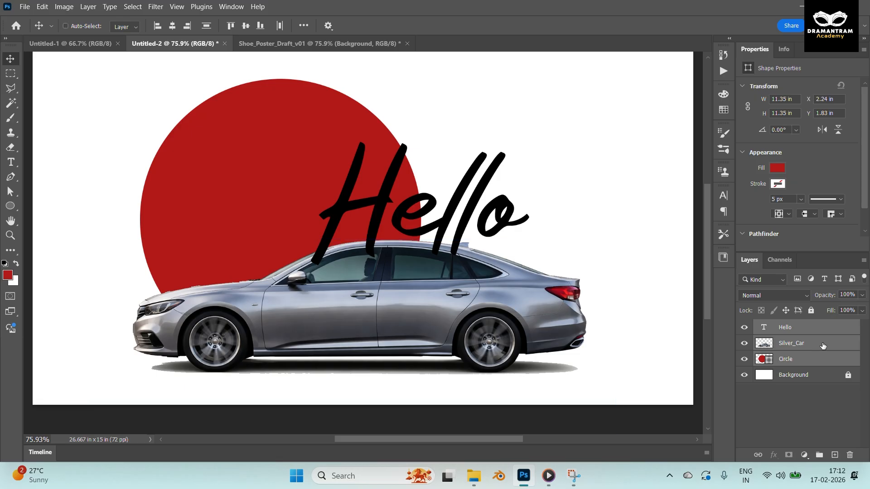
{"action": "key", "text": "ctrl+g"}
{"action": "key", "text": "ctrl+shift+g"}
Create a new layer group named Content.
{"action": "right_click", "coordinate": [808, 343]}
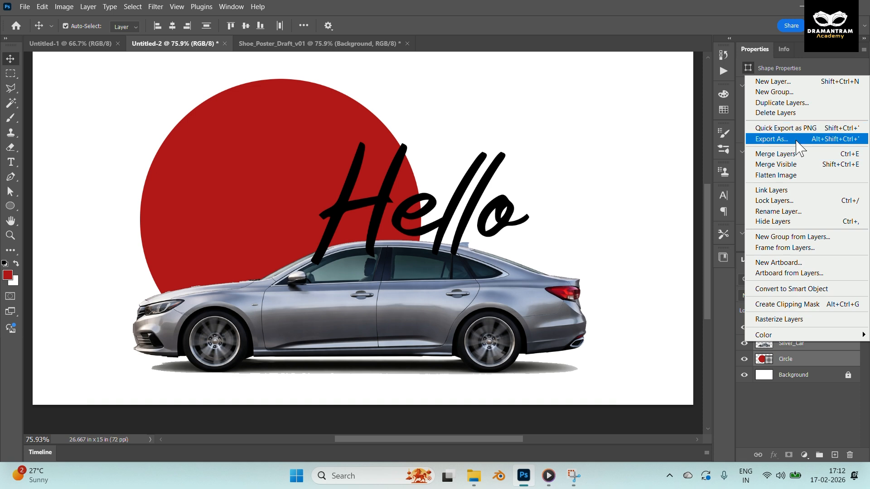
{"action": "left_click", "coordinate": [788, 389]}
{"action": "right_click", "coordinate": [805, 354]}
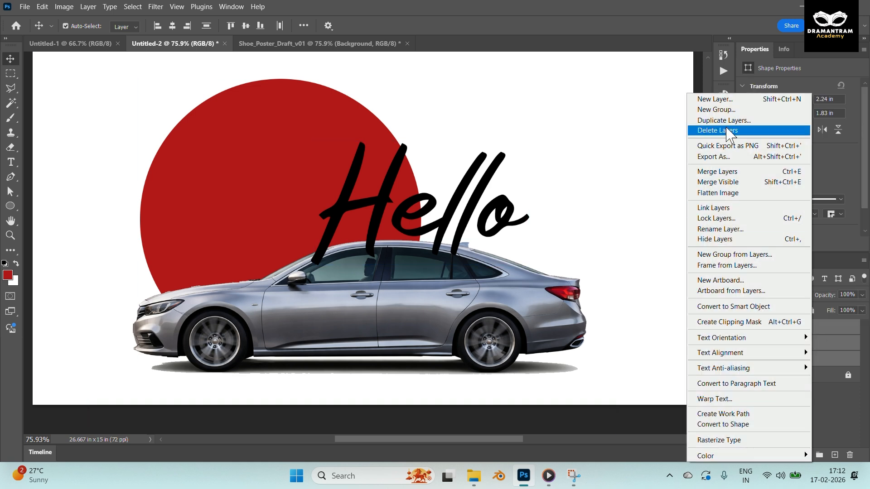
{"action": "left_click", "coordinate": [731, 111]}
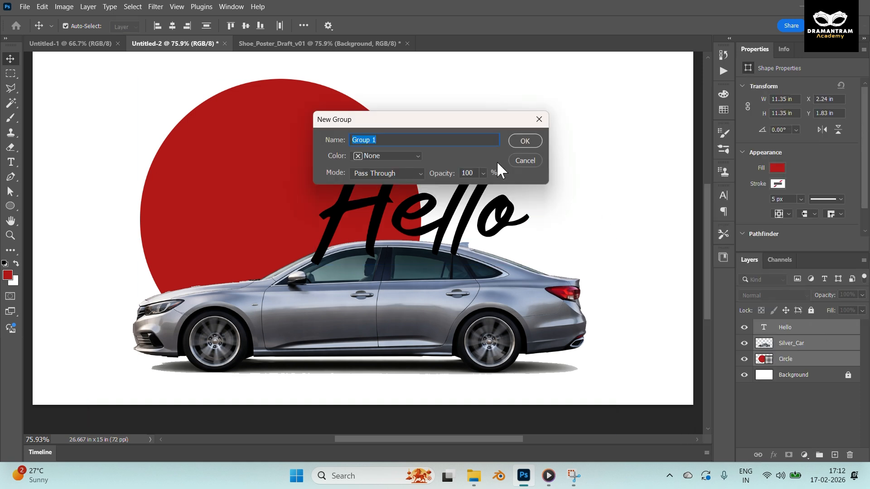
{"action": "type", "text": "Content"}
{"action": "key", "text": "Return"}
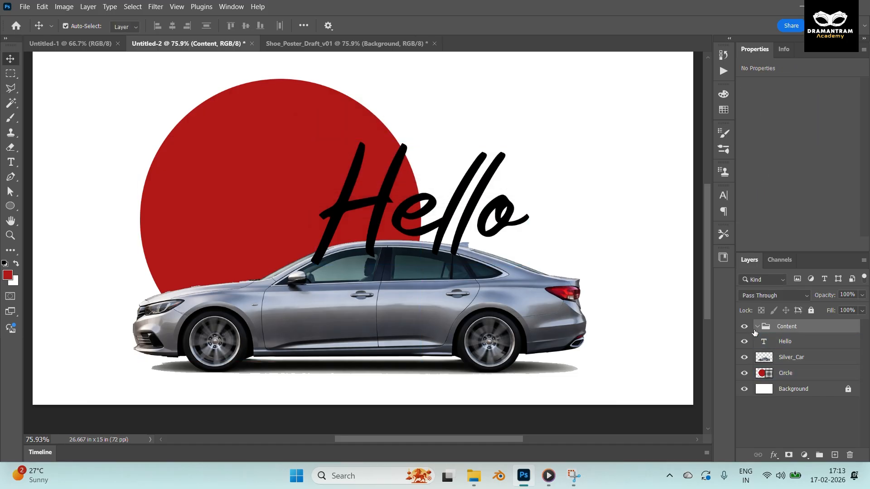
Move the Hello, Silver_Car and Circle layers together into the Content group.
{"action": "left_click", "coordinate": [785, 342]}
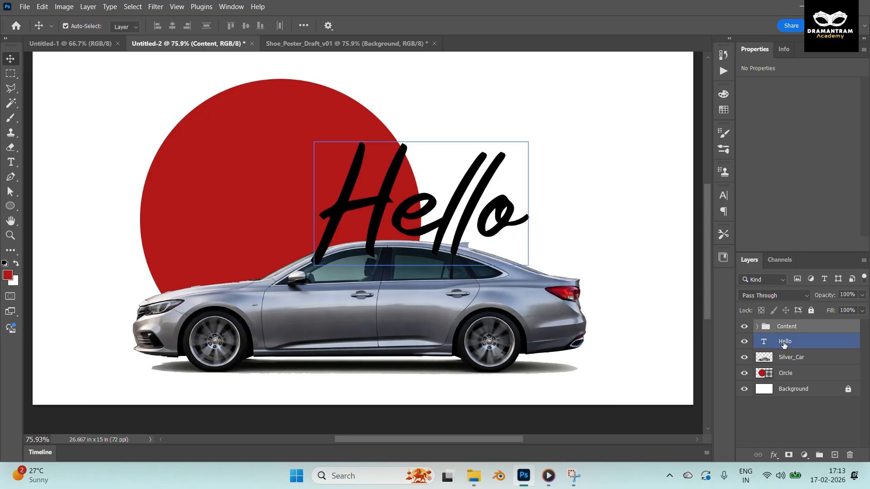
{"action": "left_click", "coordinate": [785, 373], "text": "shift"}
{"action": "left_click_drag", "start_coordinate": [786, 343], "coordinate": [785, 326]}
Hide and show the Content group to check that its layers toggle together.
{"action": "left_click", "coordinate": [744, 327]}
{"action": "left_click", "coordinate": [744, 326]}
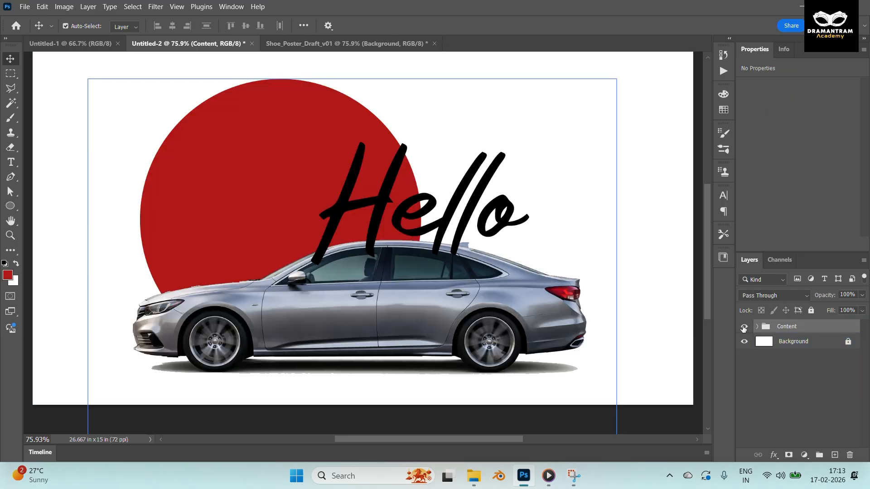
{"action": "left_click", "coordinate": [745, 327]}
{"action": "left_click", "coordinate": [744, 327]}
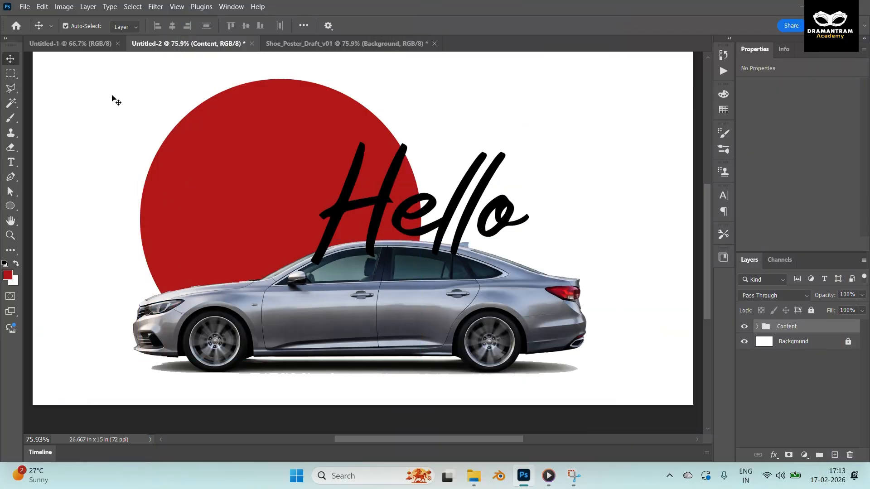
Draw a rectangular marquee about 7.1 x 3.64 in over the car's front, choose the Silver_Car layer in the Content group and deselect.
{"action": "left_click", "coordinate": [13, 73]}
{"action": "left_click_drag", "start_coordinate": [213, 265], "coordinate": [388, 354]}
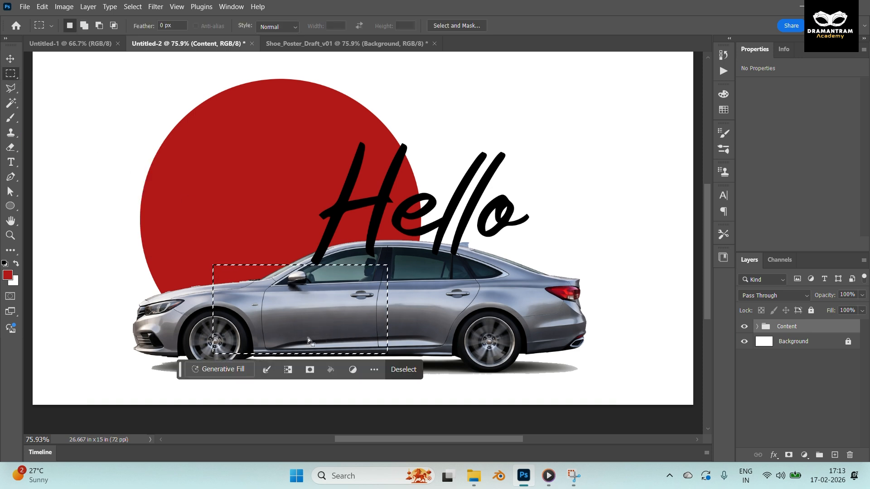
{"action": "left_click", "coordinate": [758, 326]}
{"action": "left_click", "coordinate": [794, 358]}
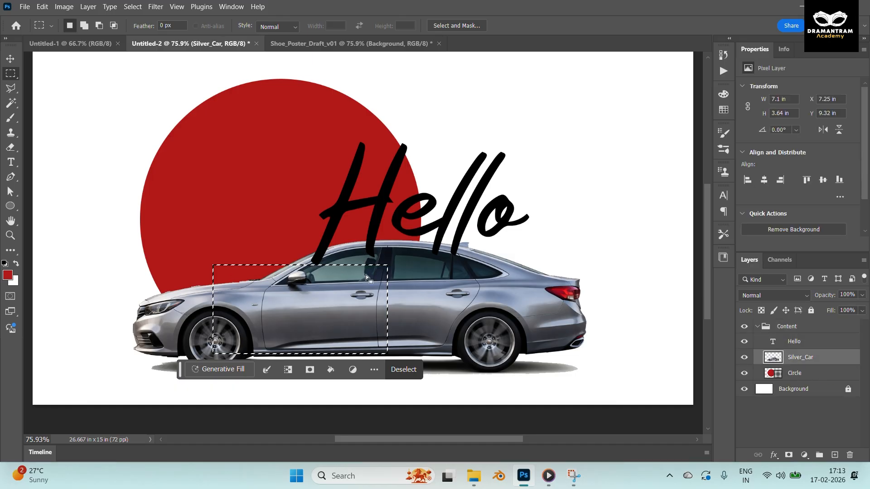
{"action": "key", "text": "ctrl+d"}
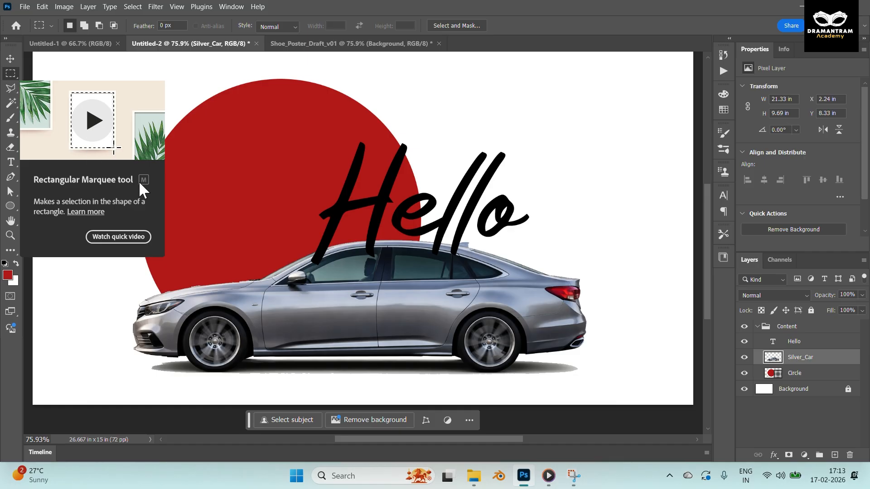
Practise rectangular marquee selections over the red circle, ending with one about 9.44 x 4.94 in, and clear them.
{"action": "right_click", "coordinate": [18, 76]}
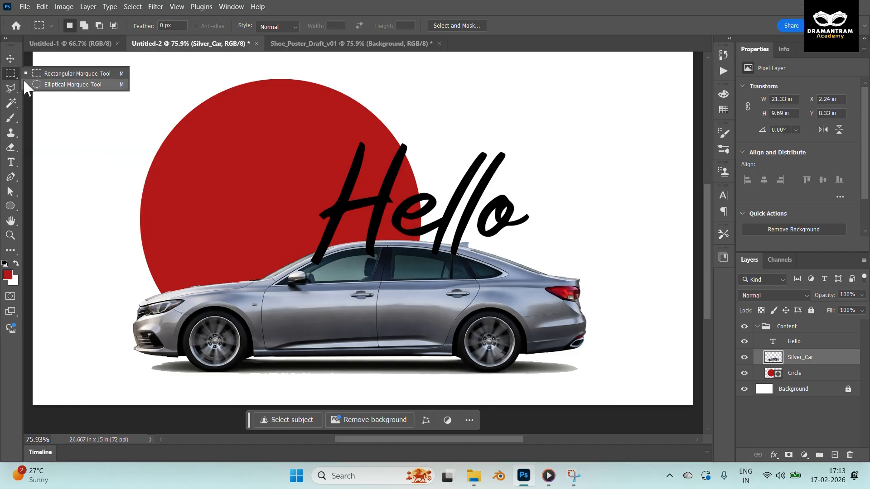
{"action": "left_click", "coordinate": [73, 77]}
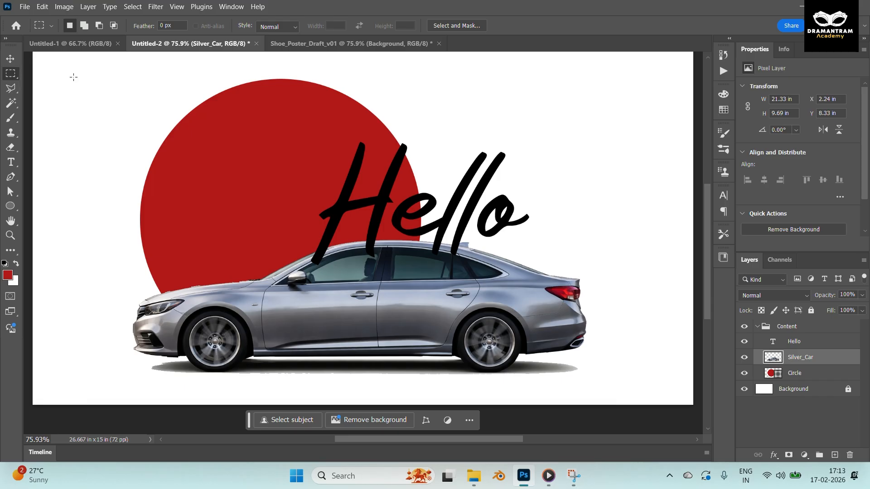
{"action": "left_click_drag", "start_coordinate": [96, 78], "coordinate": [236, 219]}
{"action": "left_click", "coordinate": [205, 151]}
{"action": "left_click_drag", "start_coordinate": [114, 86], "coordinate": [338, 219]}
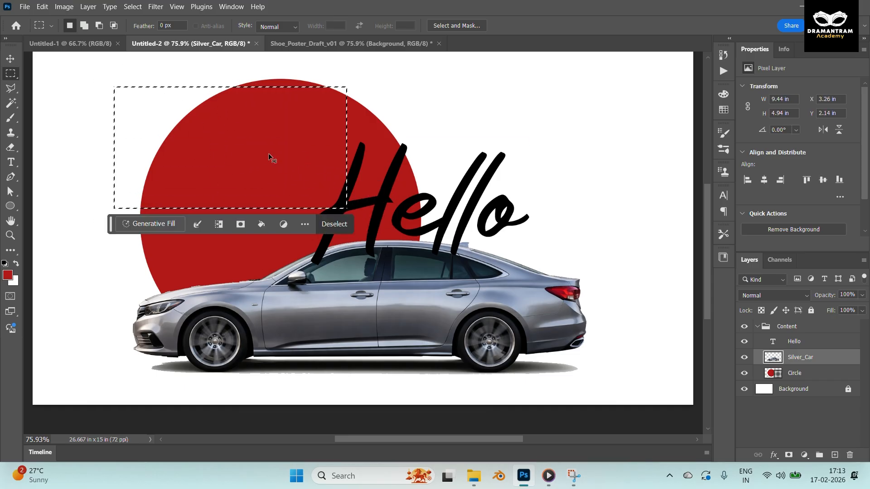
{"action": "left_click", "coordinate": [237, 138]}
Practise Elliptical Marquee selections over the artwork, including a perfect circle about 7.75 in wide, and clear them.
{"action": "right_click", "coordinate": [10, 77]}
{"action": "left_click", "coordinate": [55, 84]}
{"action": "left_click_drag", "start_coordinate": [128, 96], "coordinate": [548, 208]}
{"action": "left_click", "coordinate": [548, 208]}
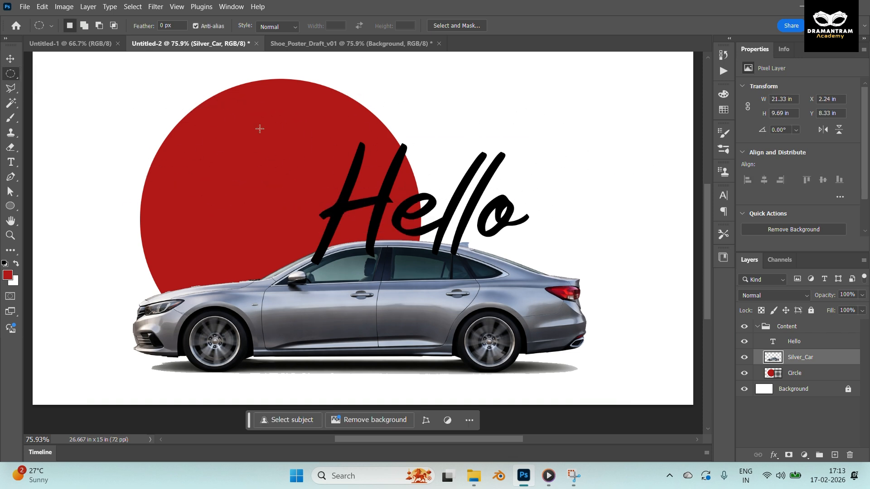
{"action": "left_click_drag", "start_coordinate": [159, 99], "coordinate": [515, 291]}
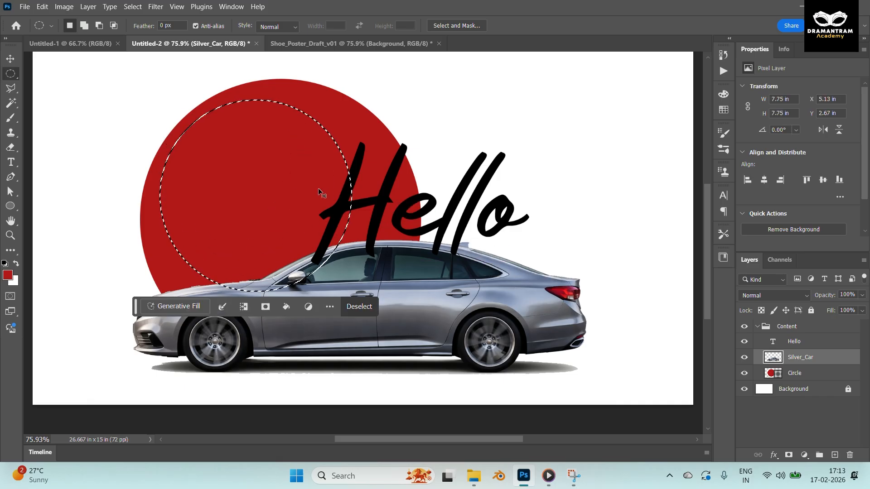
{"action": "key", "text": "ctrl+d"}
Return to the Rectangular Marquee tool, draw another selection over the red circle and clear it.
{"action": "right_click", "coordinate": [10, 74]}
{"action": "left_click", "coordinate": [68, 74]}
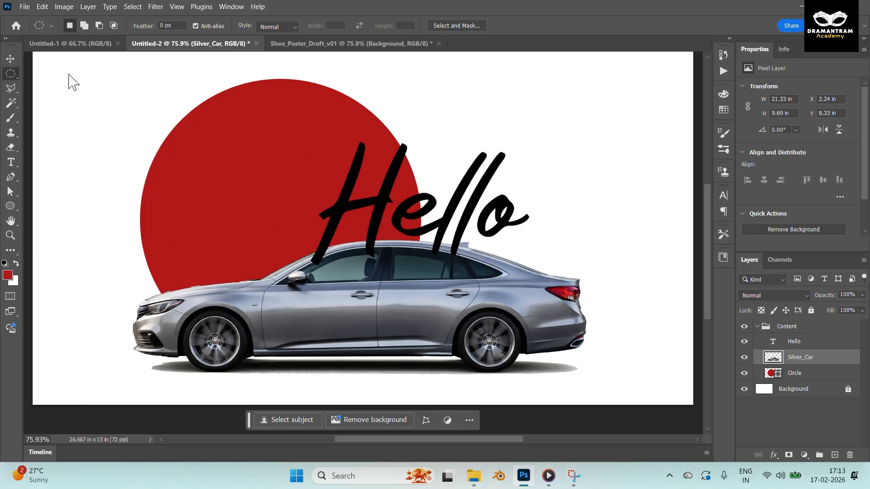
{"action": "left_click_drag", "start_coordinate": [145, 87], "coordinate": [399, 247]}
{"action": "left_click", "coordinate": [338, 223]}
On Layer 2 of Shoe_Poster_Draft_v01, select a square about 7.18 in wide near the canvas centre and fill it with the red foreground colour.
{"action": "left_click", "coordinate": [322, 44]}
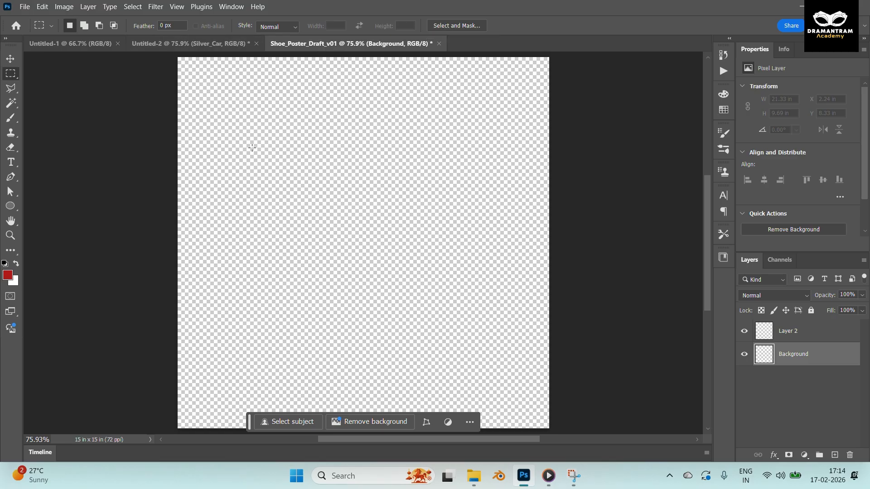
{"action": "left_click", "coordinate": [798, 338]}
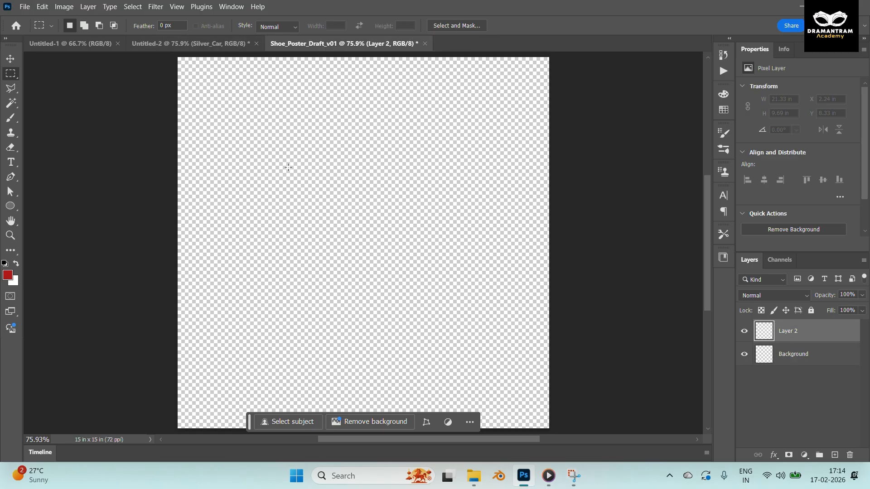
{"action": "left_click_drag", "start_coordinate": [283, 150], "coordinate": [447, 321]}
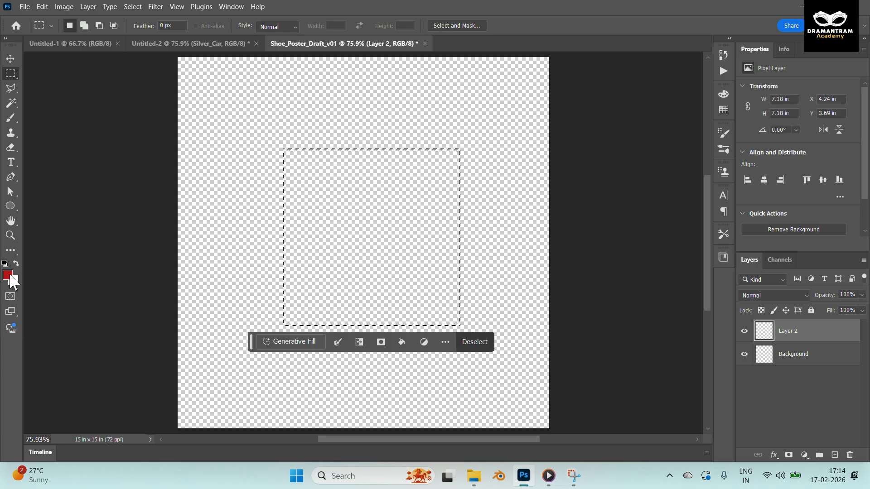
{"action": "key", "text": "alt+BackSpace"}
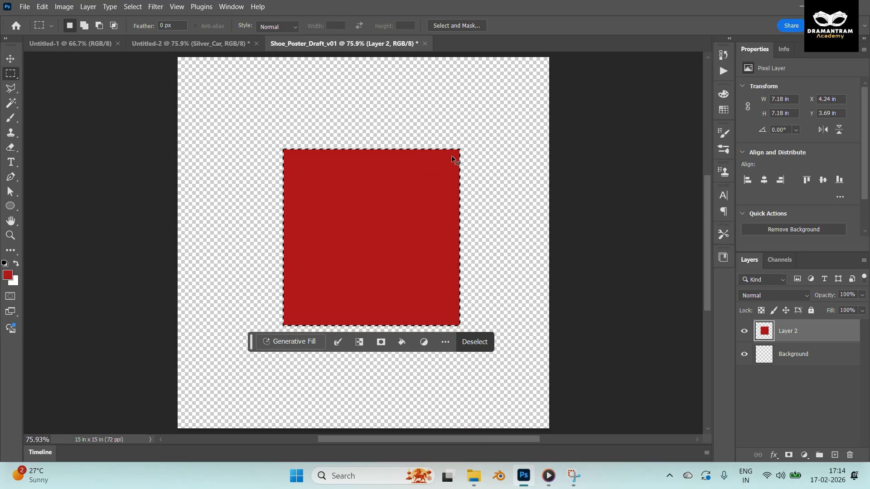
Examine the edge of the red square up close and clear the selection around it.
{"action": "key", "text": "ctrl+plus"}
{"action": "key", "text": "ctrl+plus"}
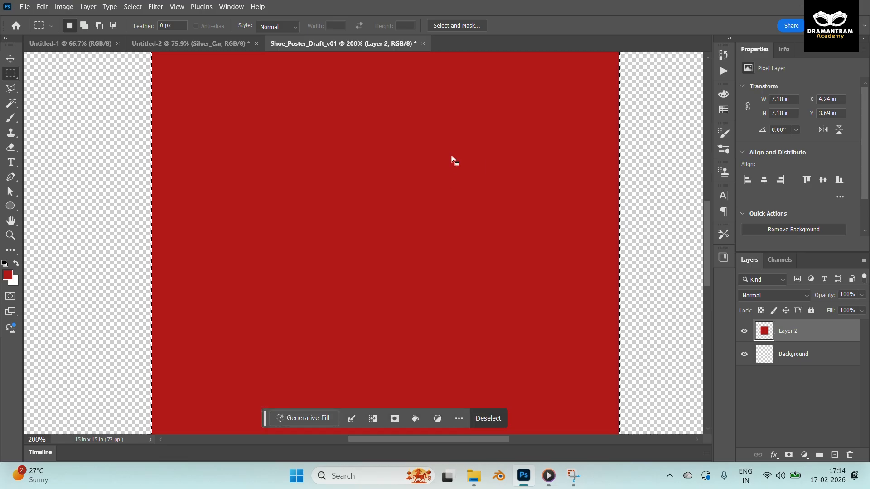
{"action": "left_click_drag", "start_coordinate": [489, 156], "coordinate": [437, 246]}
{"action": "key", "text": "ctrl+0"}
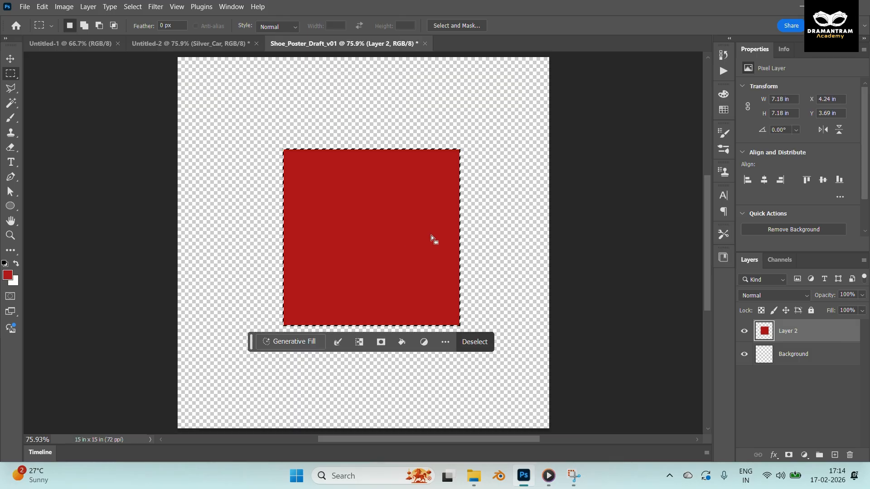
{"action": "left_click", "coordinate": [430, 235]}
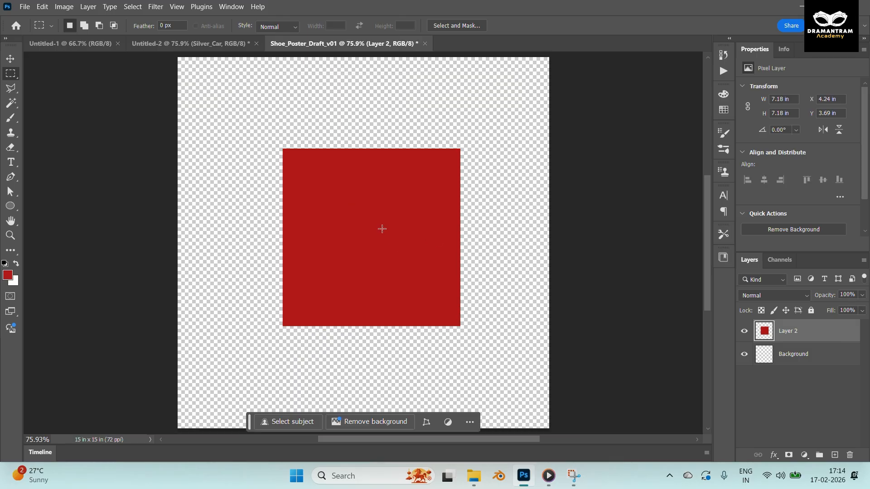
Move the red square slightly up and to the right on the canvas.
{"action": "key", "text": "v"}
{"action": "left_click_drag", "start_coordinate": [391, 231], "coordinate": [415, 208]}
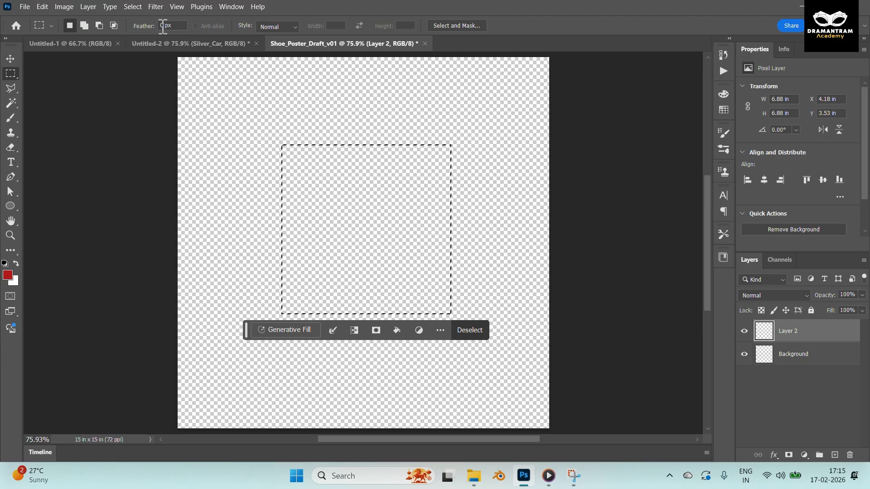
Set the marquee feather to 59 px and fill a square selection on Layer 2 with the red foreground colour.
{"action": "left_click", "coordinate": [163, 26]}
{"action": "type", "text": "59"}
{"action": "key", "text": "Return"}
{"action": "key", "text": "alt+BackSpace"}
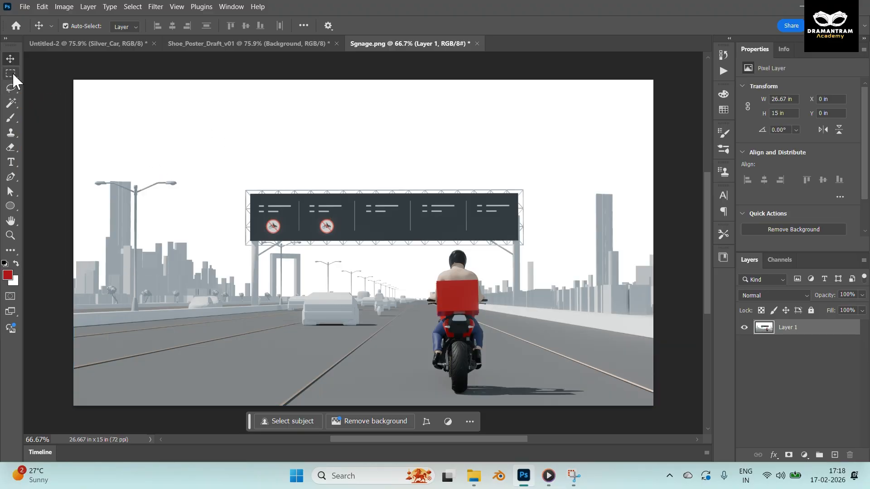
In Sgnage.png, draw a freehand Lasso selection about 9.6 in wide around the white vehicles on the road and clear it.
{"action": "left_click", "coordinate": [11, 88]}
{"action": "mouse_move", "coordinate": [348, 233]}
{"action": "left_mouse_down"}
{"action": "mouse_move", "coordinate": [271, 231]}
{"action": "mouse_move", "coordinate": [202, 313]}
{"action": "left_mouse_up"}
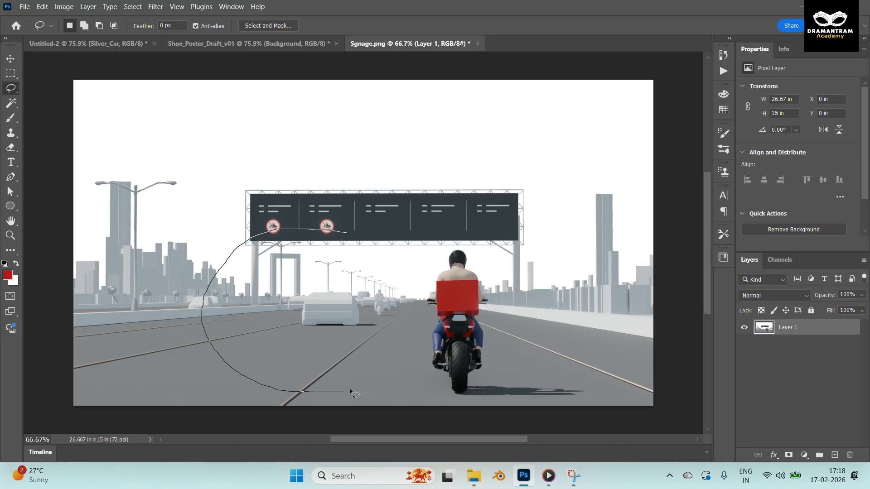
{"action": "left_click_drag", "start_coordinate": [322, 229], "coordinate": [322, 229]}
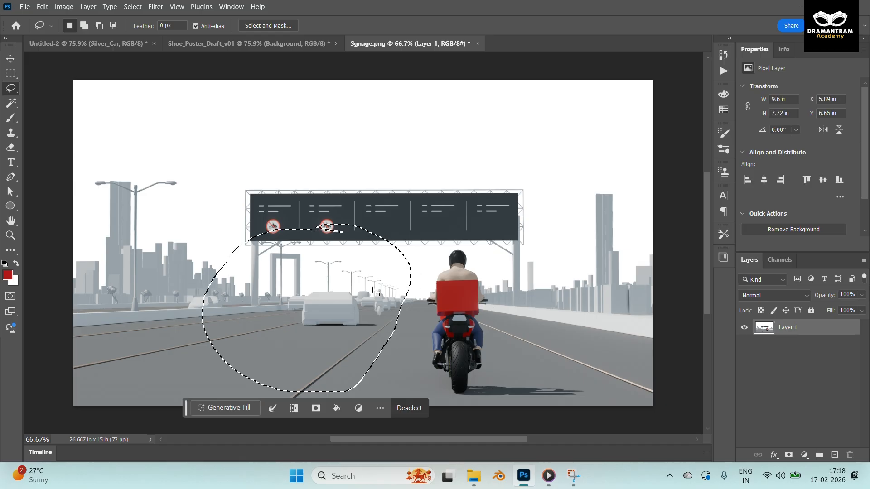
{"action": "left_click", "coordinate": [348, 303]}
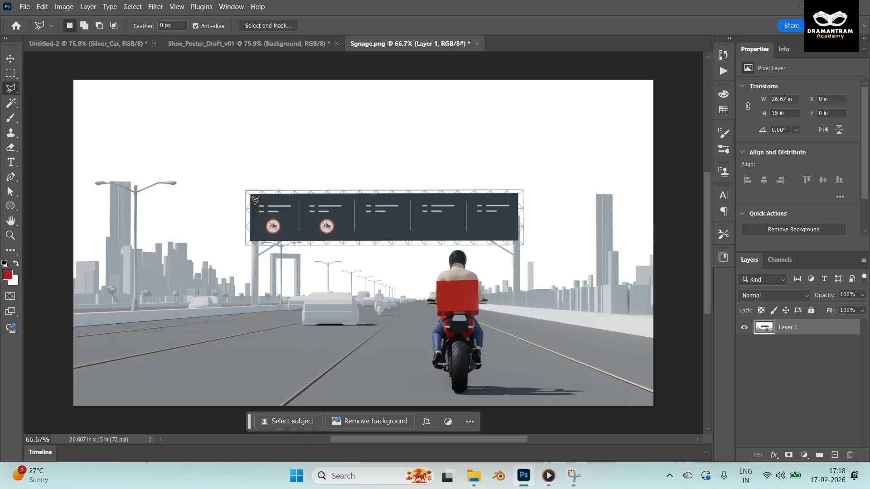
Outline the dark overhead sign board corner by corner with a Polygonal Lasso selection.
{"action": "left_click", "coordinate": [251, 194]}
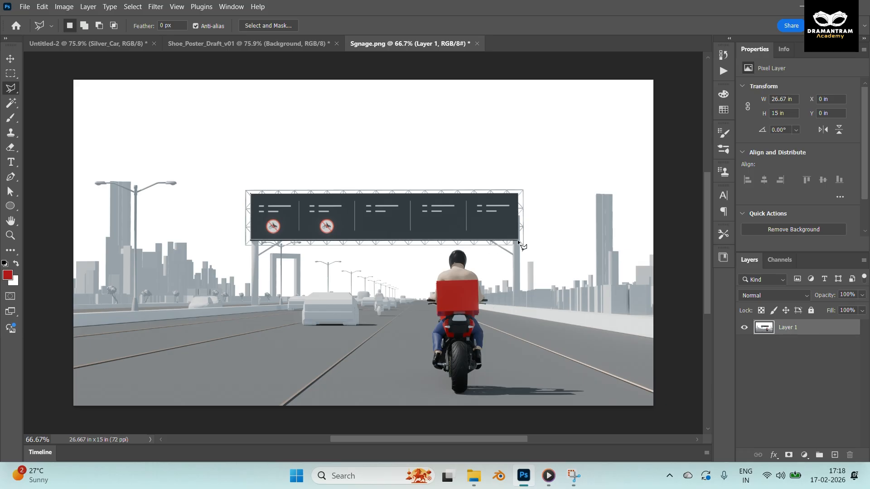
{"action": "left_click", "coordinate": [518, 194]}
{"action": "left_click", "coordinate": [252, 195]}
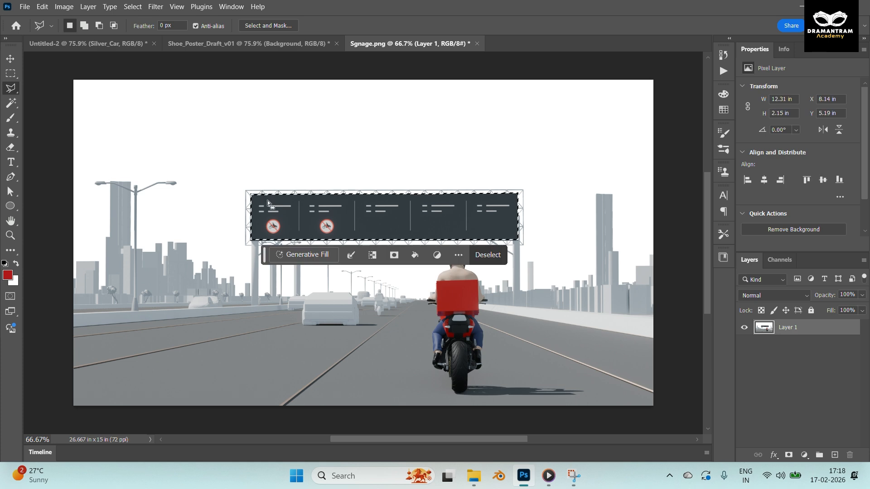
Try copying the selected sign board to a new layer and moving it, undo both and clear the selection.
{"action": "key", "text": "ctrl+j"}
{"action": "key", "text": "v"}
{"action": "left_click_drag", "start_coordinate": [378, 229], "coordinate": [357, 196]}
{"action": "key", "text": "ctrl+z"}
{"action": "key", "text": "ctrl+z"}
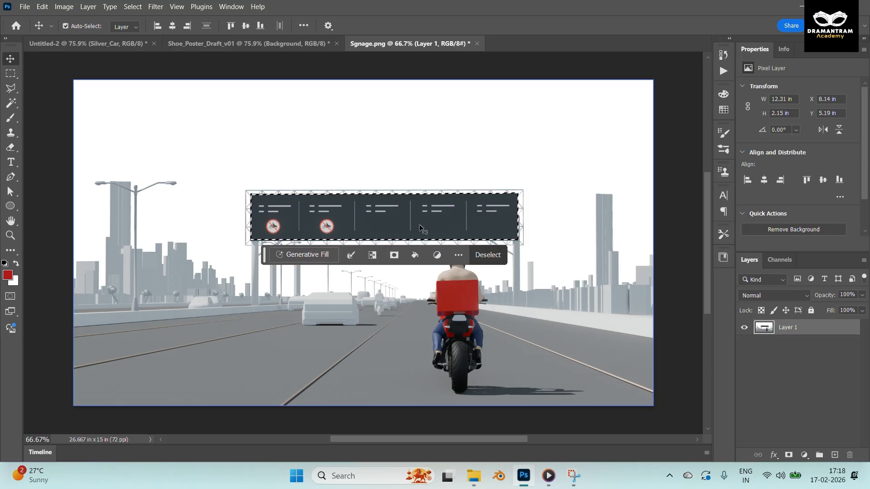
{"action": "key", "text": "ctrl+d"}
Select the motorcyclist with the Object Selection tool and copy the selection to a new layer.
{"action": "left_click", "coordinate": [10, 103]}
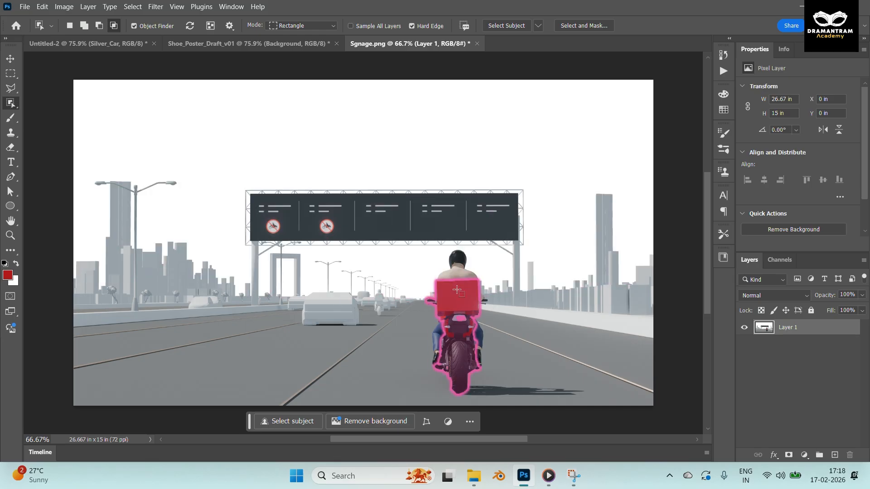
{"action": "left_click_drag", "start_coordinate": [410, 242], "coordinate": [509, 400]}
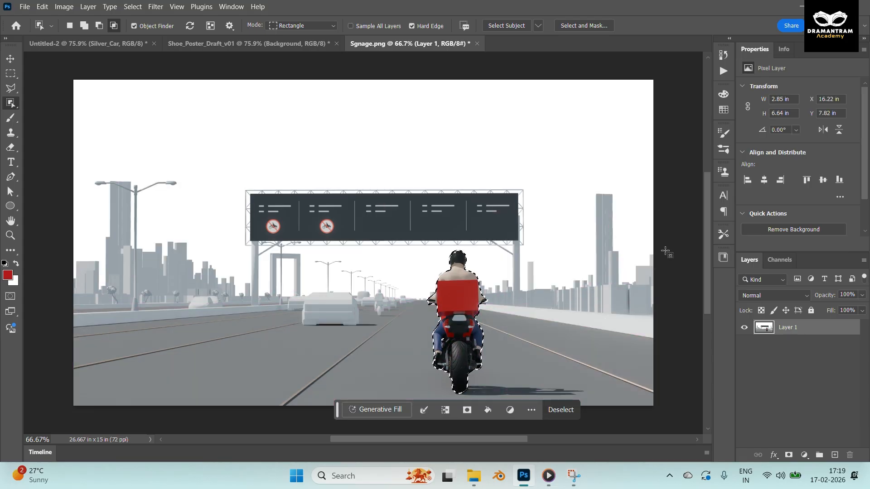
{"action": "key", "text": "ctrl+j"}
Move the copied motorcyclist onto the left side of the road and delete the copy.
{"action": "key", "text": "v"}
{"action": "left_click_drag", "start_coordinate": [457, 301], "coordinate": [228, 319]}
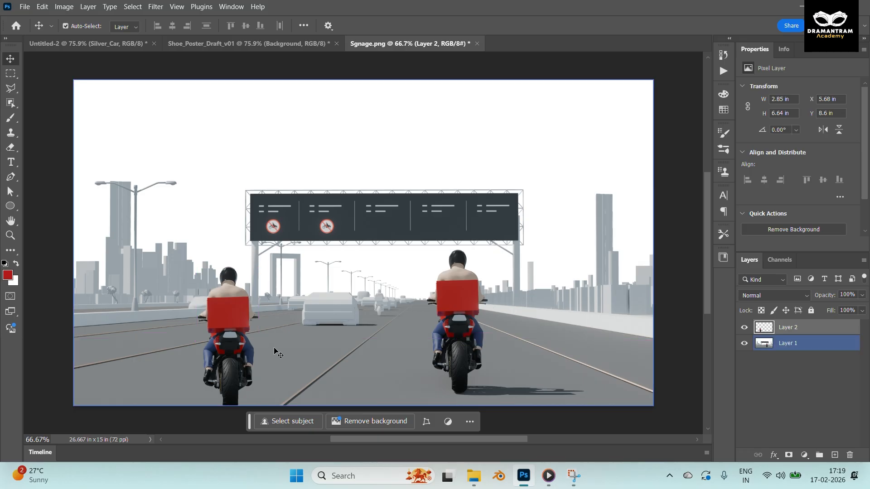
{"action": "key", "text": "Delete"}
Select the white sky with the Quick Selection tool, delete it from Layer 1 and clear the selection.
{"action": "key", "text": "w"}
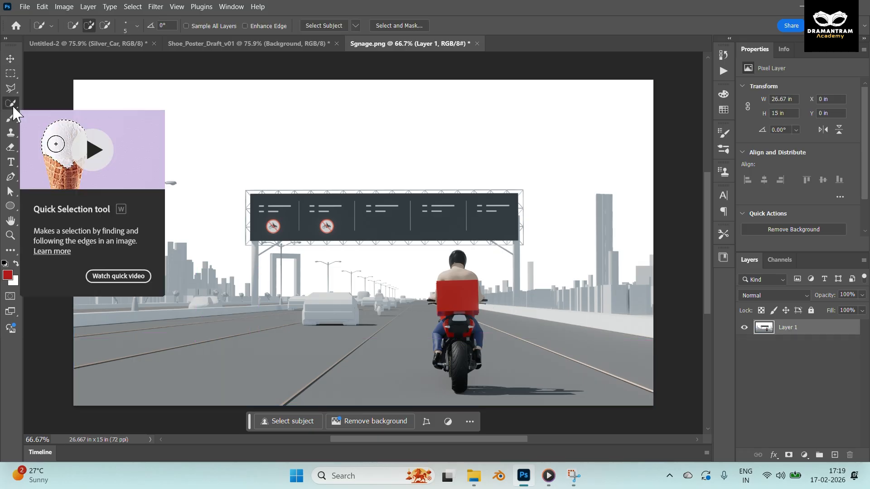
{"action": "left_click_drag", "start_coordinate": [161, 125], "coordinate": [482, 148]}
{"action": "left_click", "coordinate": [439, 261]}
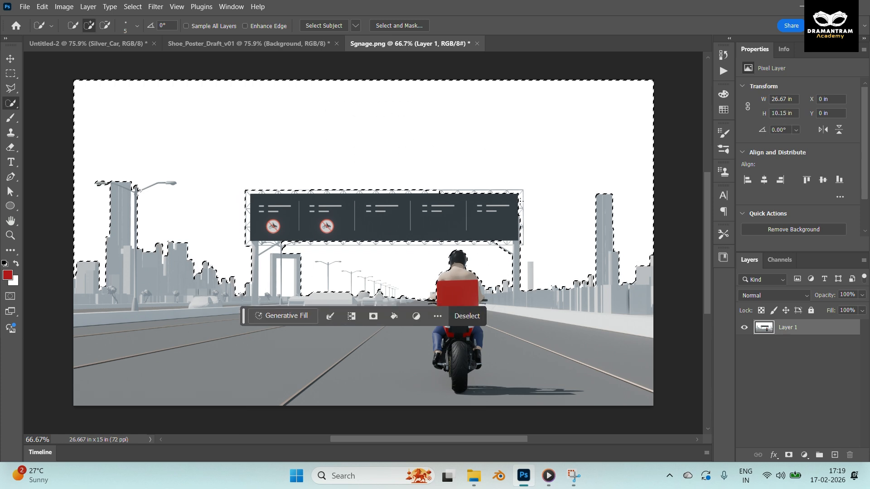
{"action": "key", "text": "Delete"}
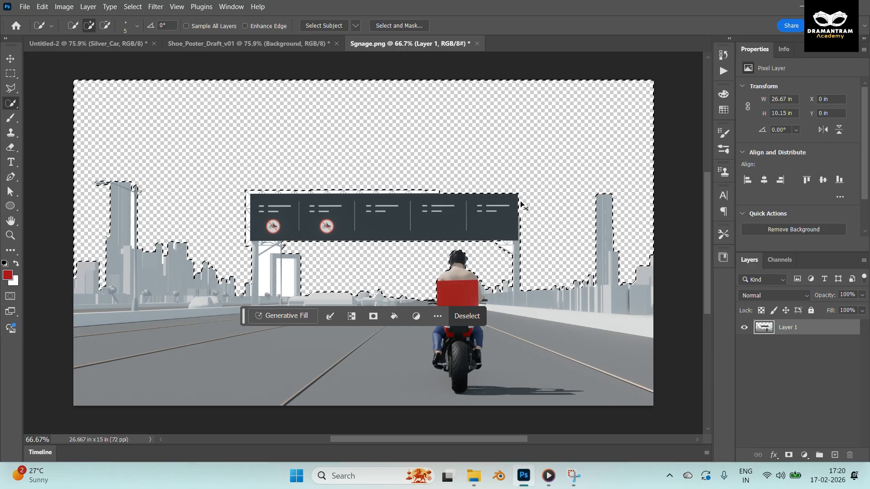
{"action": "key", "text": "ctrl+d"}
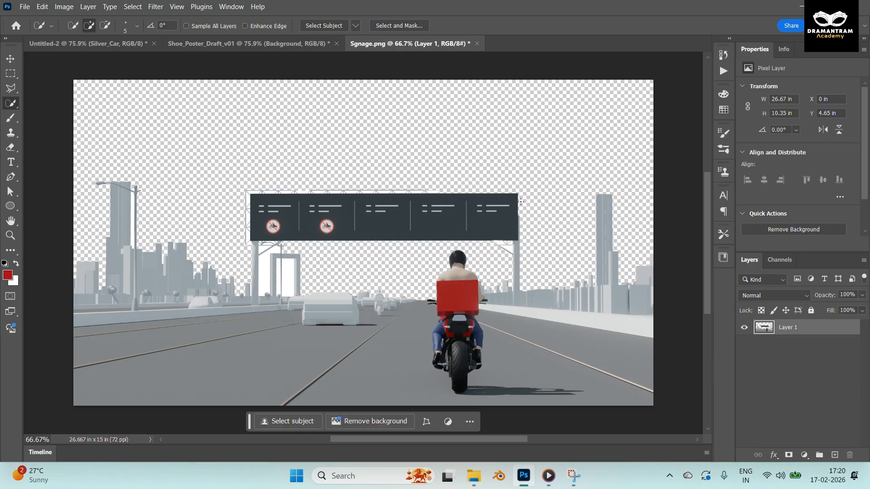
{"action": "key", "text": "v"}
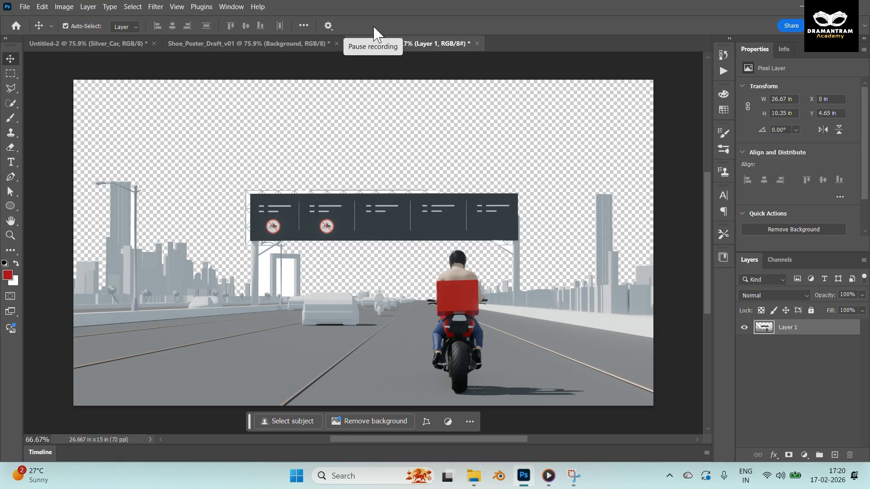
In Shoe_Poster_Draft_v01, place the Shoe Images file from D:\Dramantram Academy\Photoshop_Basic as an embedded object.
{"action": "left_click", "coordinate": [234, 44]}
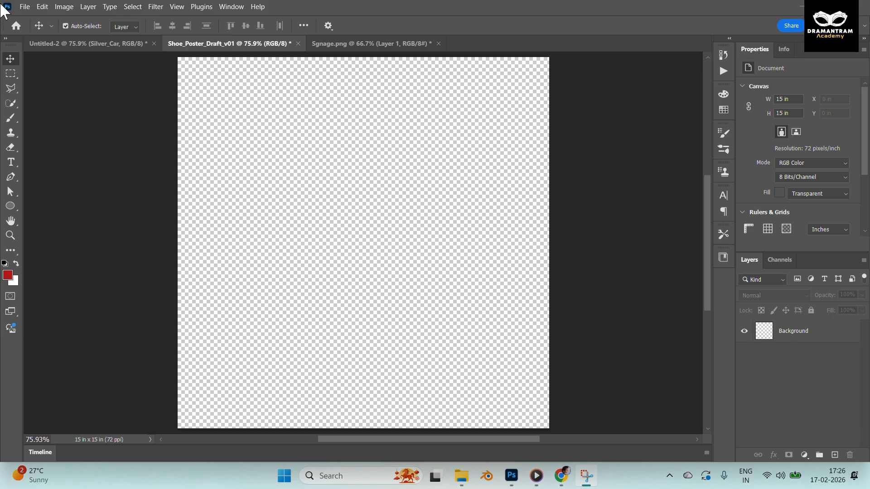
{"action": "left_click", "coordinate": [25, 7]}
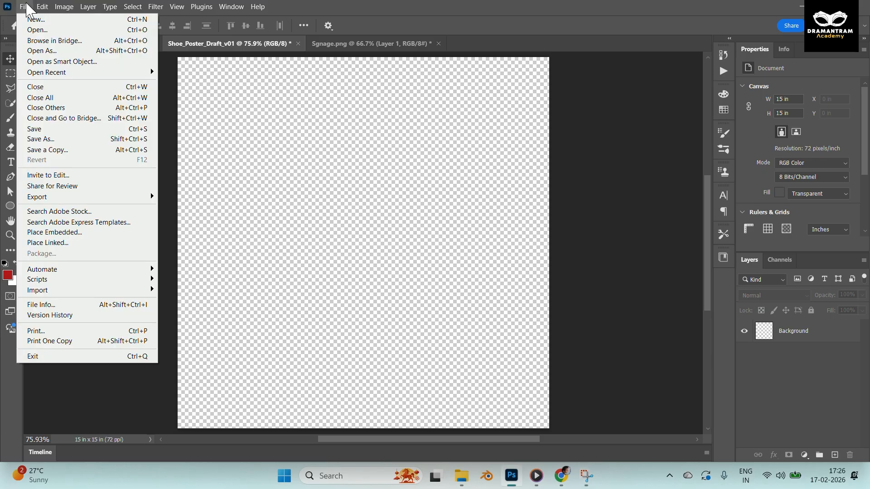
{"action": "left_click", "coordinate": [75, 232]}
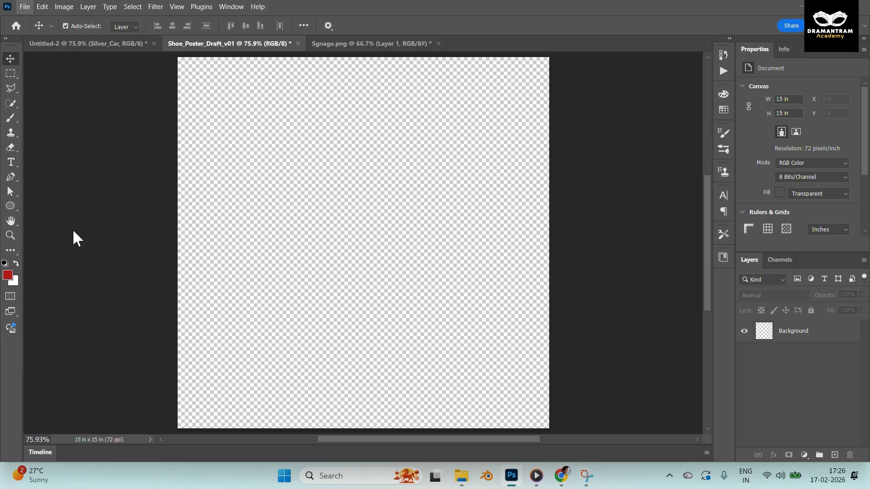
{"action": "left_click", "coordinate": [167, 31]}
{"action": "type", "text": "D:\\Dramantram Academy\\Photoshop_Basic"}
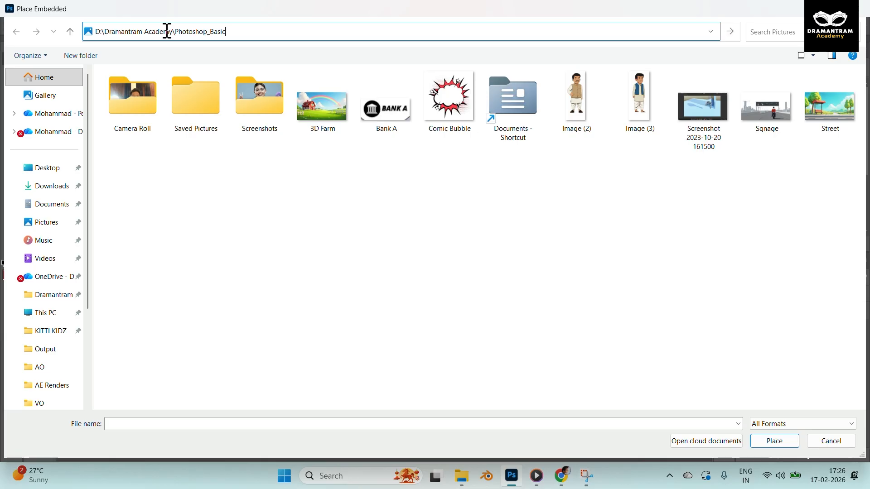
{"action": "key", "text": "Return"}
{"action": "left_click", "coordinate": [228, 99]}
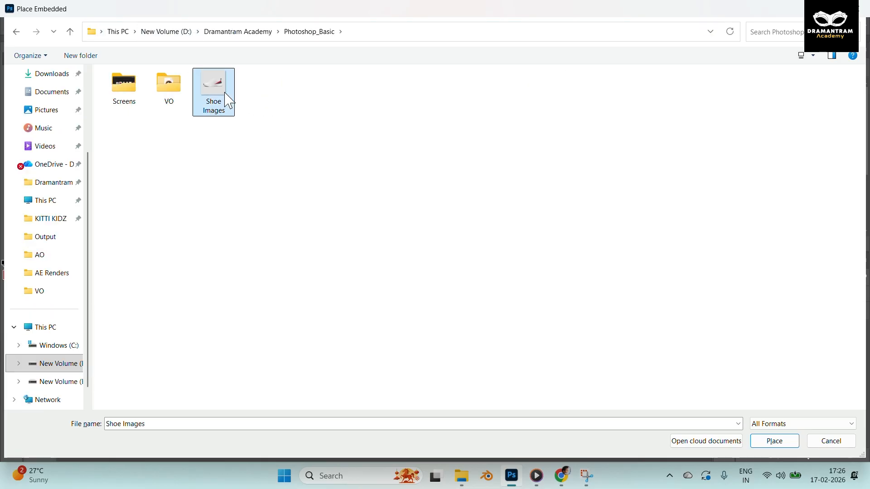
{"action": "left_click", "coordinate": [771, 443]}
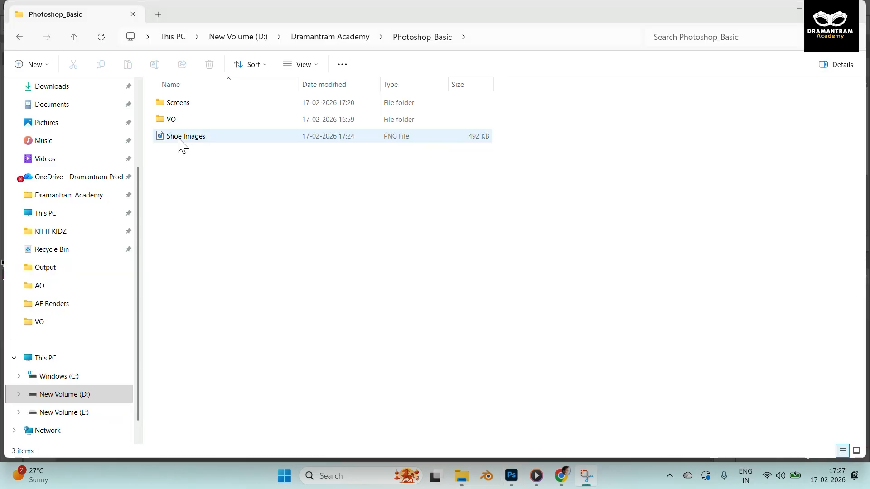
Bring the Shoe Images PNG from the Photoshop_Basic folder in File Explorer directly onto the poster canvas.
{"action": "left_click_drag", "start_coordinate": [178, 138], "coordinate": [375, 246]}
{"action": "key", "text": "alt+Tab"}
{"action": "key", "text": "alt+Tab"}
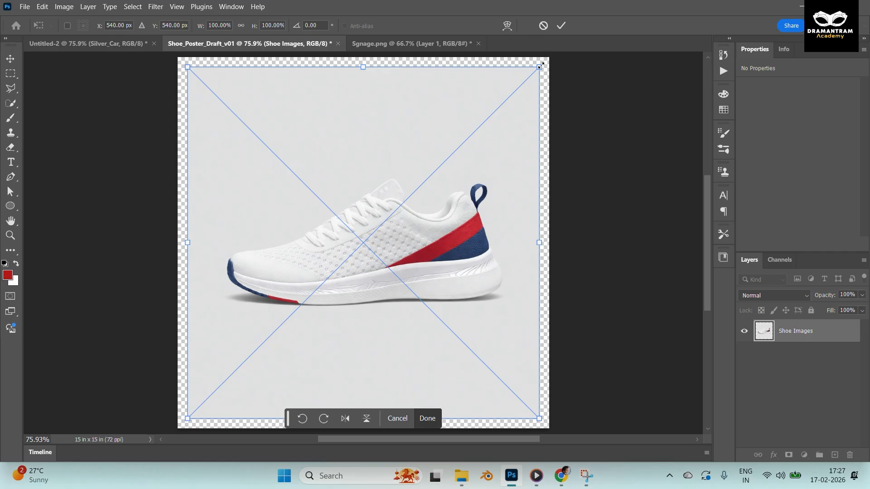
Scale the placed shoe image to about 101% and commit the placement.
{"action": "left_click_drag", "start_coordinate": [543, 63], "coordinate": [575, 92]}
{"action": "mouse_move", "coordinate": [543, 61]}
{"action": "left_mouse_down"}
{"action": "mouse_move", "coordinate": [488, 136]}
{"action": "mouse_move", "coordinate": [547, 74]}
{"action": "left_mouse_up"}
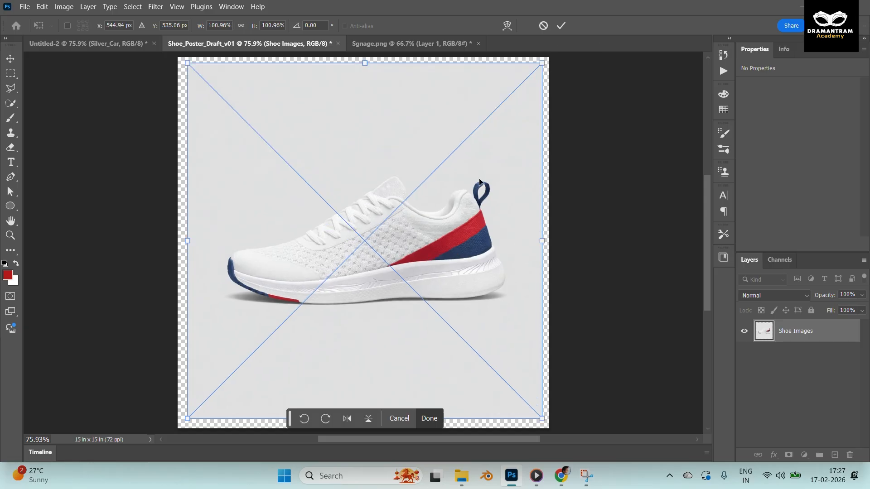
{"action": "key", "text": "Return"}
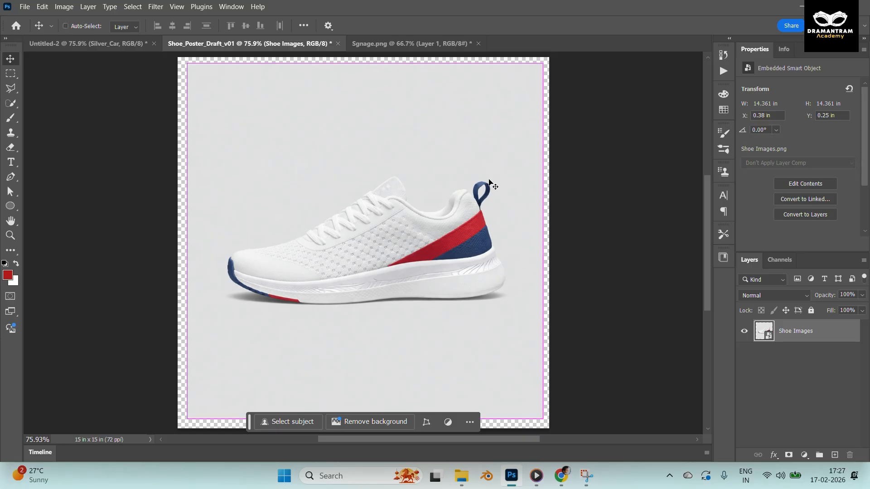
Scale the Shoe Images layer down to about 10.3 × 9.8 in, then undo and redo the scaling.
{"action": "key", "text": "ctrl+t"}
{"action": "left_click_drag", "start_coordinate": [546, 61], "coordinate": [443, 177]}
{"action": "key", "text": "Return"}
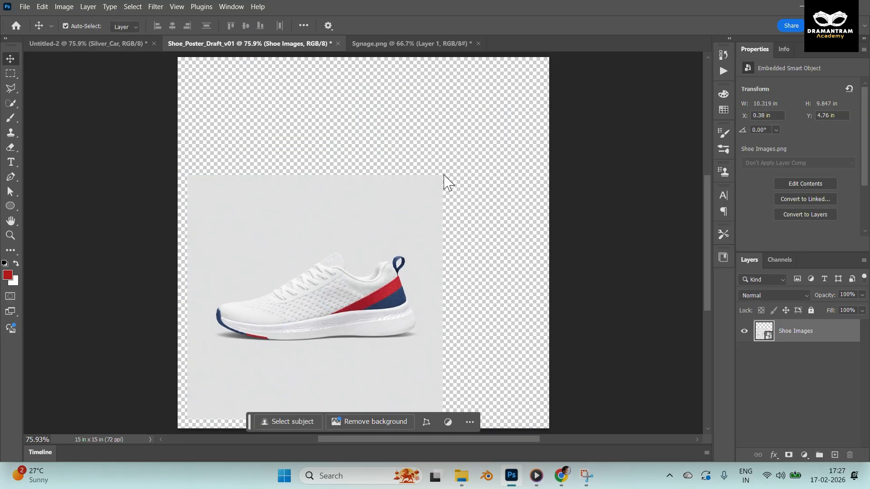
{"action": "key", "text": "ctrl+z"}
{"action": "key", "text": "ctrl+shift+z"}
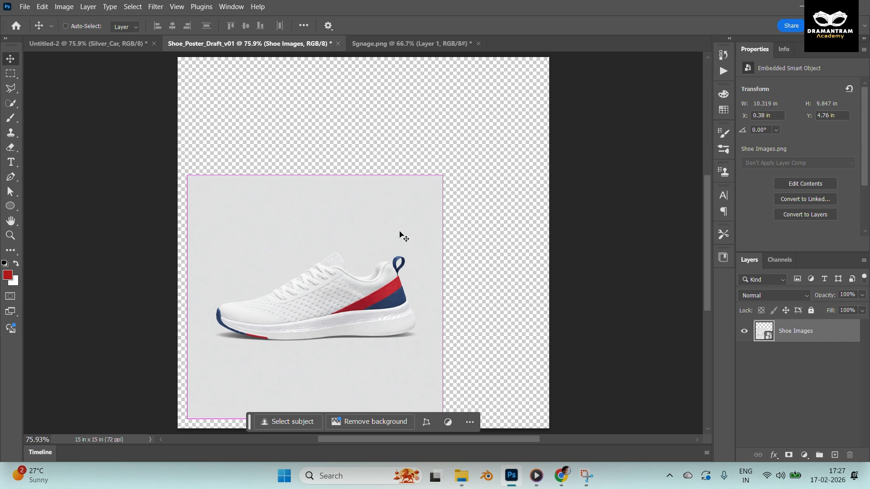
Enlarge the Shoe Images layer to about 15.4 × 14.7 in and position it at X 0 in, Y 0.15 in.
{"action": "key", "text": "ctrl+t"}
{"action": "left_click_drag", "start_coordinate": [443, 175], "coordinate": [585, 69]}
{"action": "key", "text": "Return"}
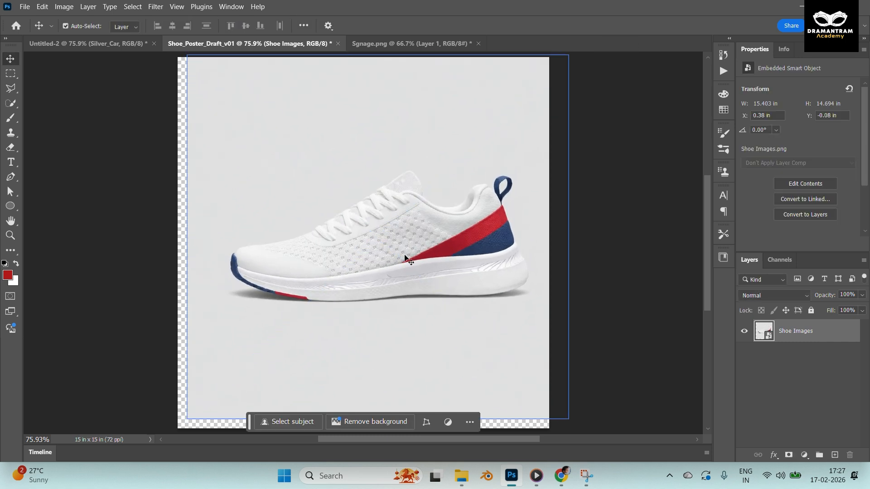
{"action": "left_click_drag", "start_coordinate": [521, 267], "coordinate": [441, 295]}
{"action": "left_click_drag", "start_coordinate": [486, 223], "coordinate": [466, 238]}
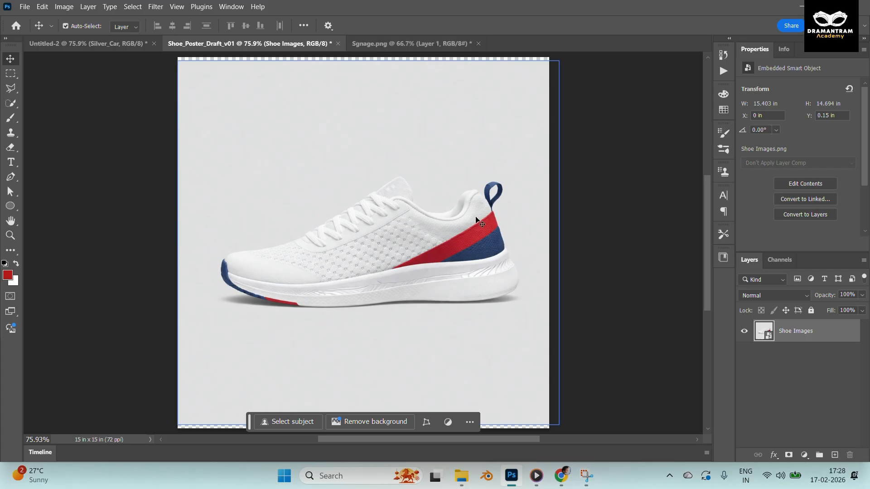
Select the shoe with the Object Selection tool and add a layer mask that hides its grey background.
{"action": "right_click", "coordinate": [10, 103]}
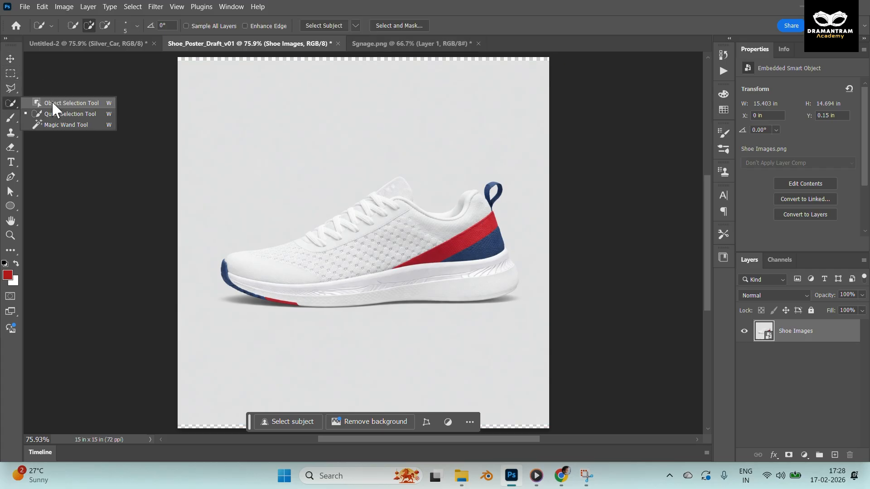
{"action": "left_click", "coordinate": [52, 100]}
{"action": "left_click_drag", "start_coordinate": [208, 137], "coordinate": [530, 327]}
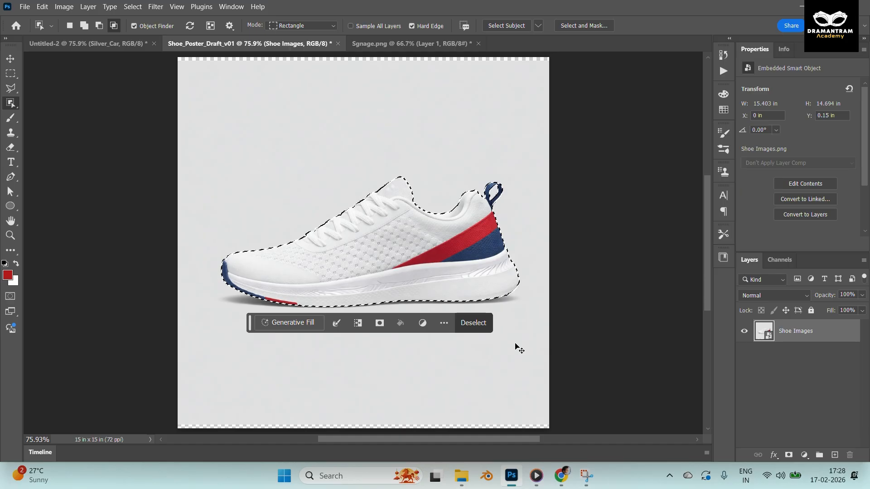
{"action": "left_click", "coordinate": [790, 455]}
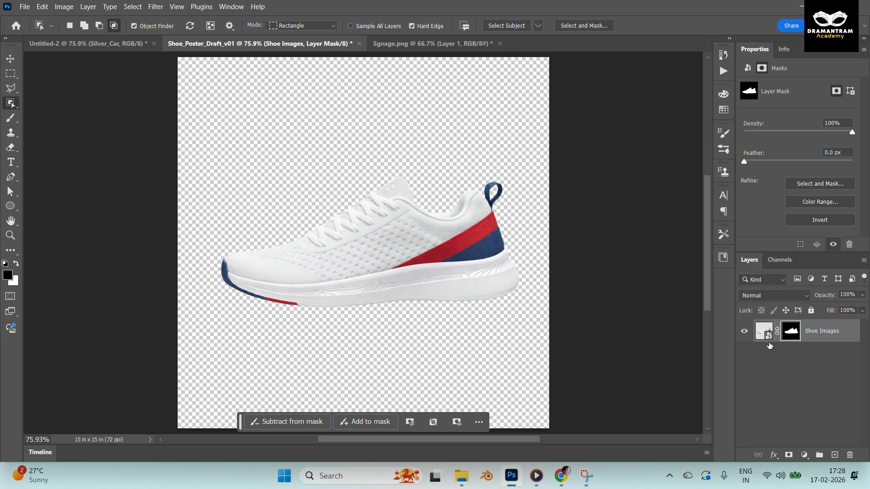
Display the Shoe Images layer mask on its own and paint black over the shoe's lace area with the Brush tool.
{"action": "key", "text": "v"}
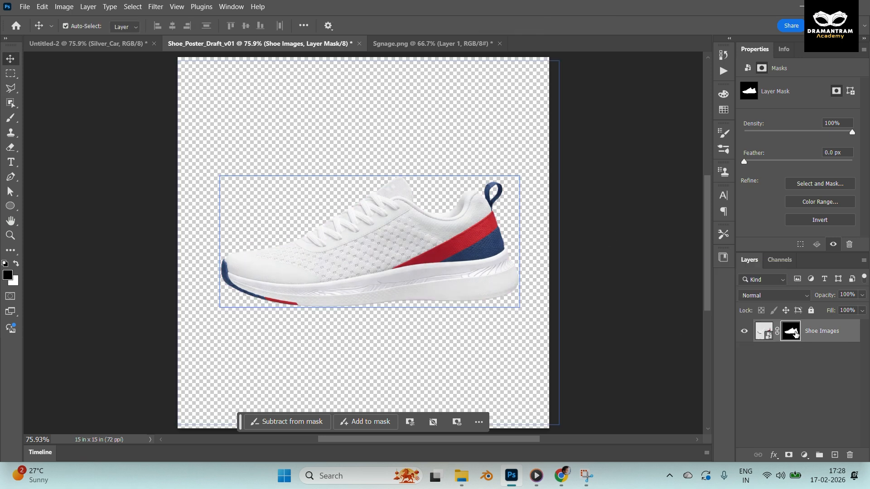
{"action": "left_click", "coordinate": [797, 334], "text": "alt"}
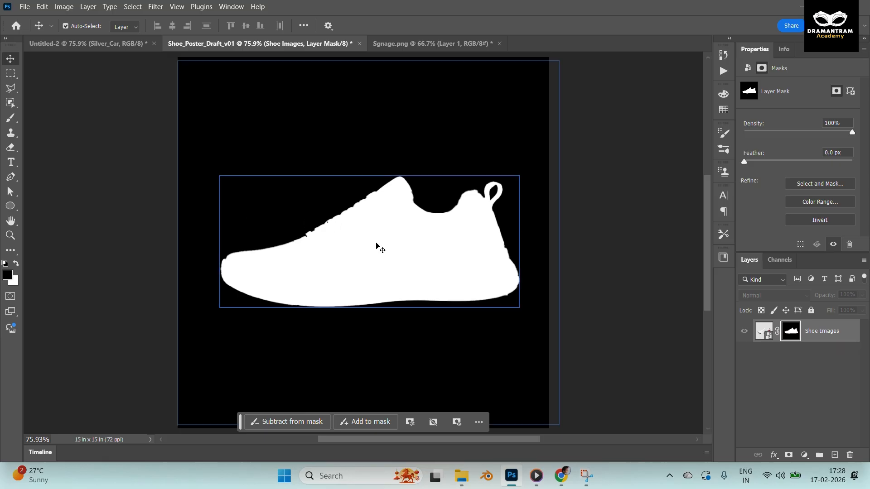
{"action": "key", "text": "b"}
{"action": "mouse_move", "coordinate": [337, 245]}
{"action": "left_mouse_down"}
{"action": "mouse_move", "coordinate": [372, 208]}
{"action": "mouse_move", "coordinate": [353, 213]}
{"action": "mouse_move", "coordinate": [376, 203]}
{"action": "mouse_move", "coordinate": [380, 214]}
{"action": "mouse_move", "coordinate": [367, 208]}
{"action": "mouse_move", "coordinate": [338, 244]}
{"action": "mouse_move", "coordinate": [300, 246]}
{"action": "mouse_move", "coordinate": [373, 224]}
{"action": "left_mouse_up"}
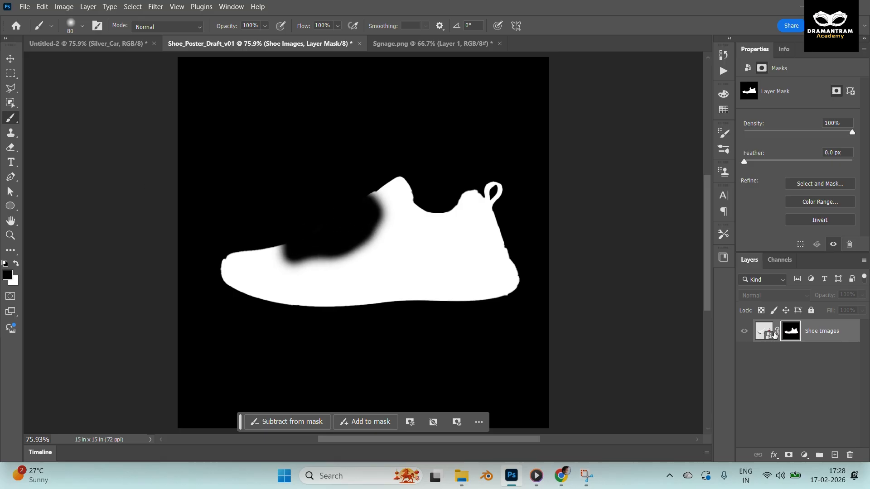
Undo the black brush strokes on the Shoe Images layer mask, checking the masked image before and after.
{"action": "left_click", "coordinate": [761, 334]}
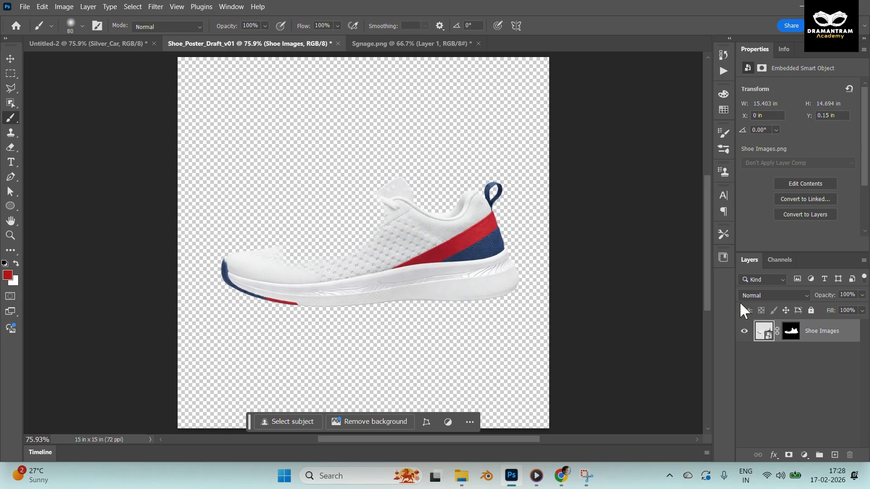
{"action": "left_click", "coordinate": [793, 332], "text": "alt"}
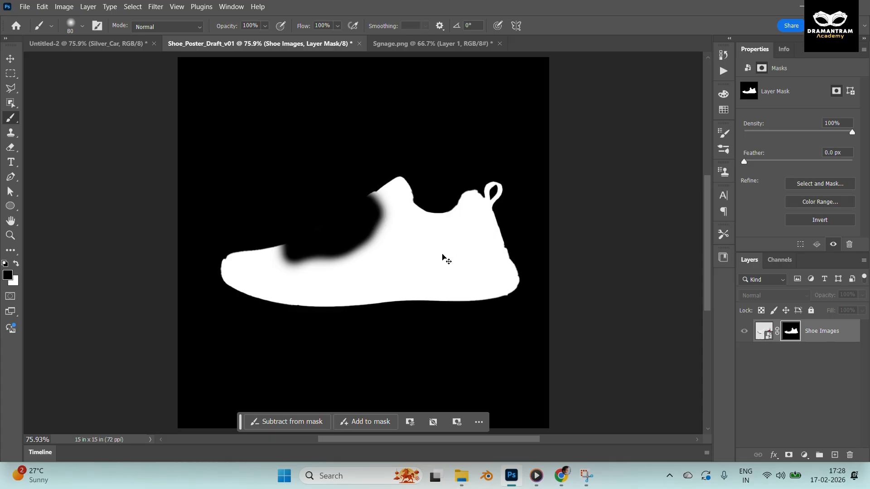
{"action": "key", "text": "ctrl+z"}
{"action": "key", "text": "ctrl+z"}
{"action": "key", "text": "ctrl+z"}
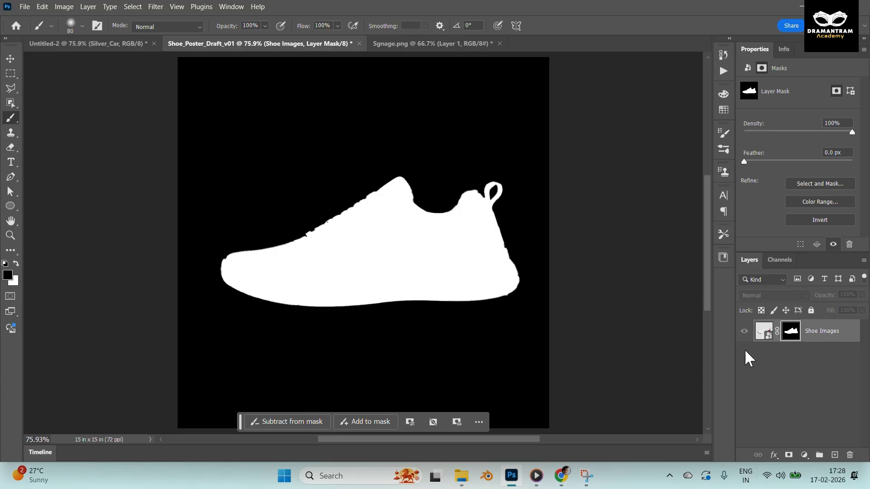
{"action": "left_click", "coordinate": [765, 333]}
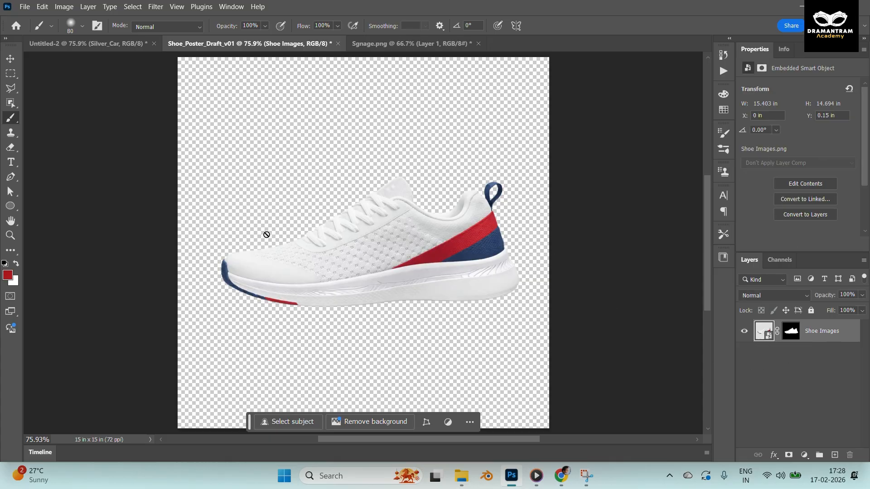
Rotate the Shoe Images layer to about -39.4° and position it at about X -2.15 in, Y -3.87 in.
{"action": "key", "text": "v"}
{"action": "left_click_drag", "start_coordinate": [364, 248], "coordinate": [428, 264]}
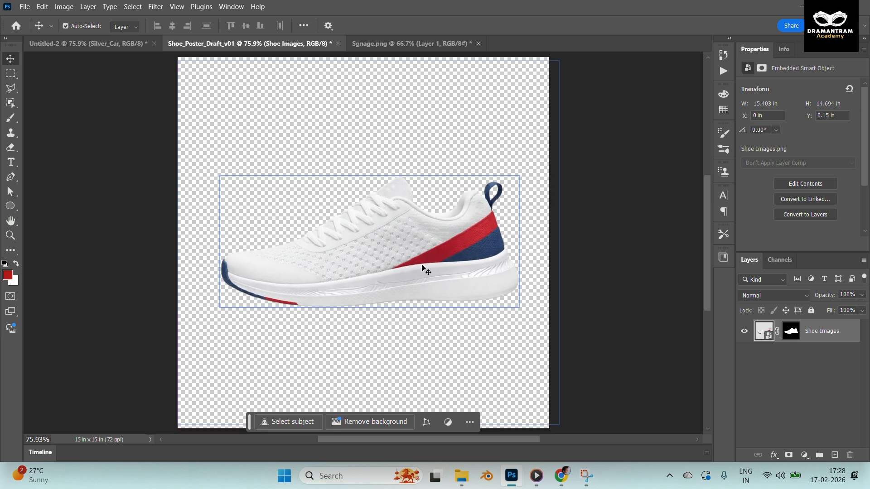
{"action": "key", "text": "ctrl+t"}
{"action": "left_click_drag", "start_coordinate": [570, 121], "coordinate": [566, 86]}
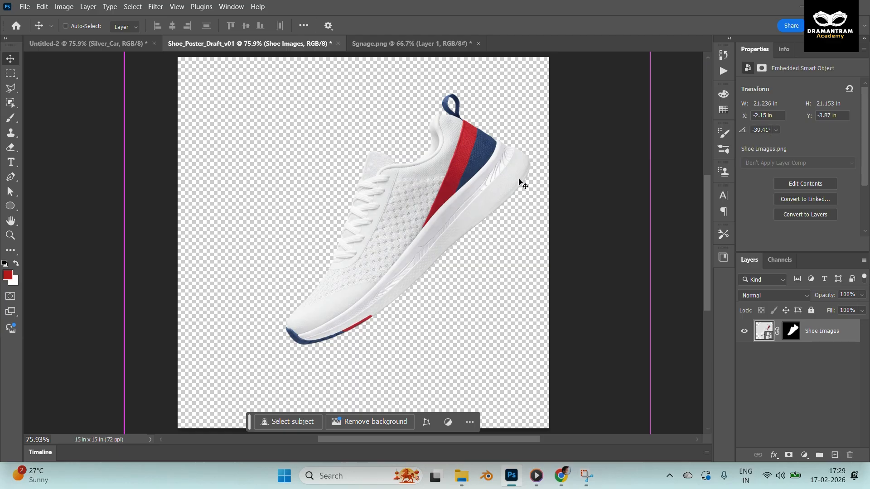
{"action": "key", "text": "ctrl+t"}
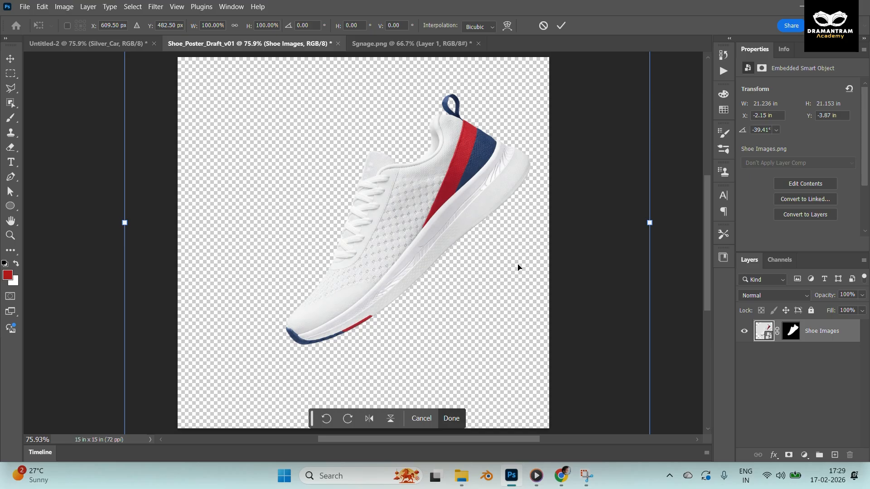
{"action": "key", "text": "Return"}
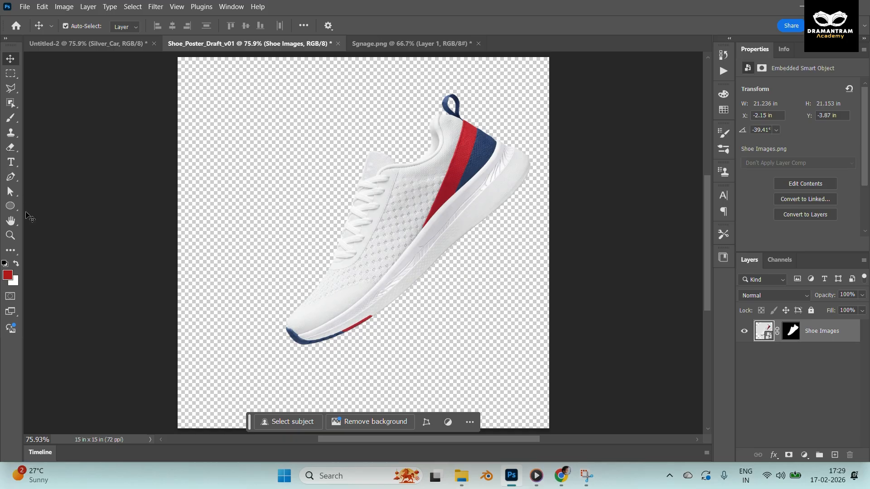
Draw a yellow square about 11.1 × 11.1 in over the shoe with the Rectangle tool in Shape mode.
{"action": "left_click_drag", "start_coordinate": [11, 205], "coordinate": [27, 205]}
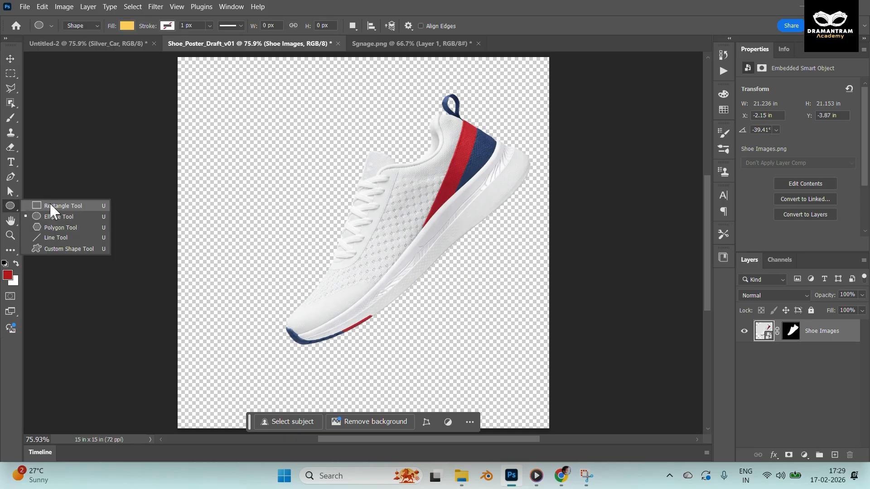
{"action": "left_click", "coordinate": [50, 205]}
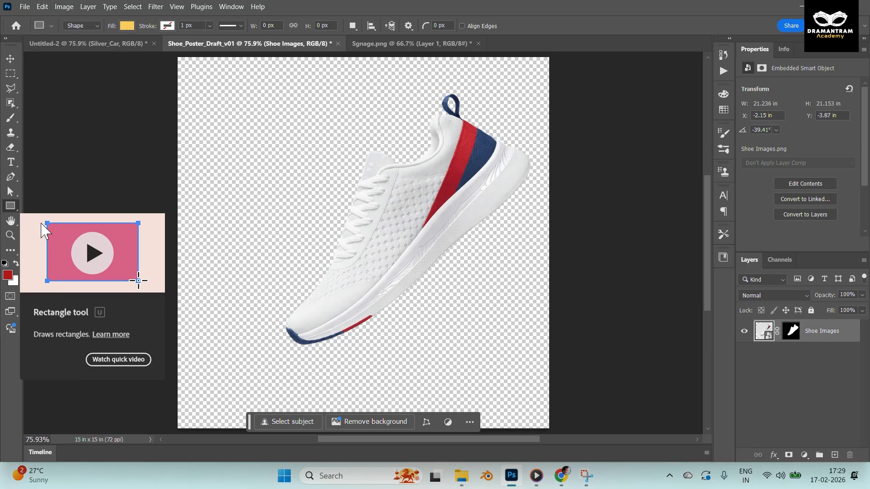
{"action": "right_click", "coordinate": [7, 203]}
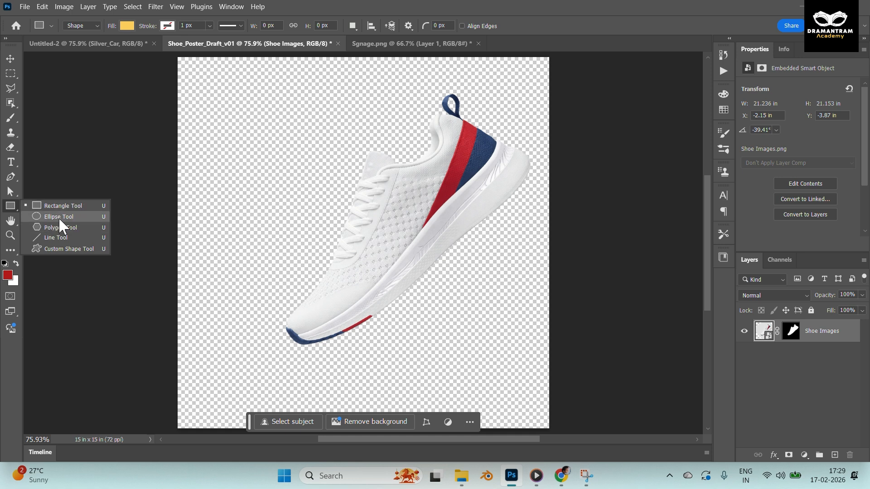
{"action": "left_click", "coordinate": [58, 216]}
{"action": "right_click", "coordinate": [11, 205]}
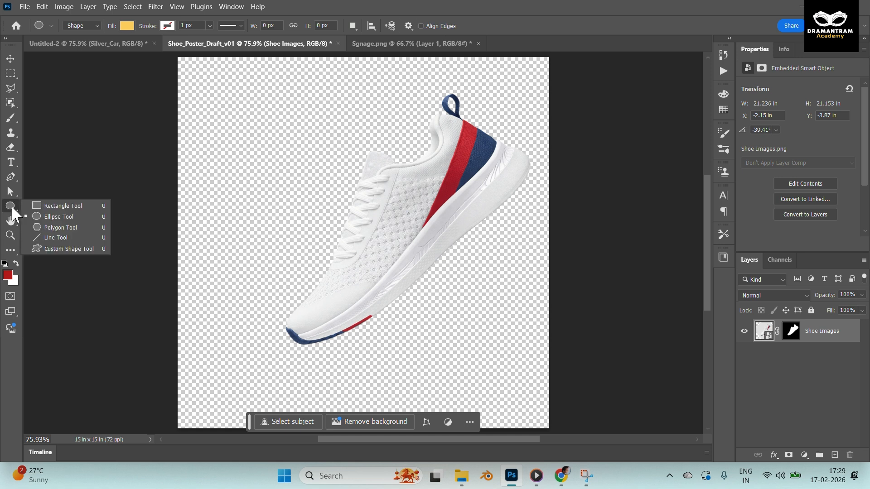
{"action": "left_click", "coordinate": [58, 206]}
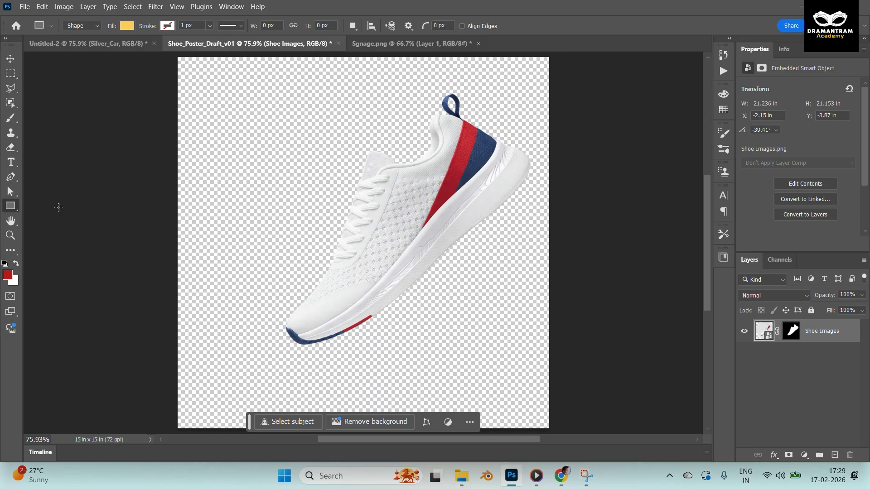
{"action": "left_click", "coordinate": [73, 25]}
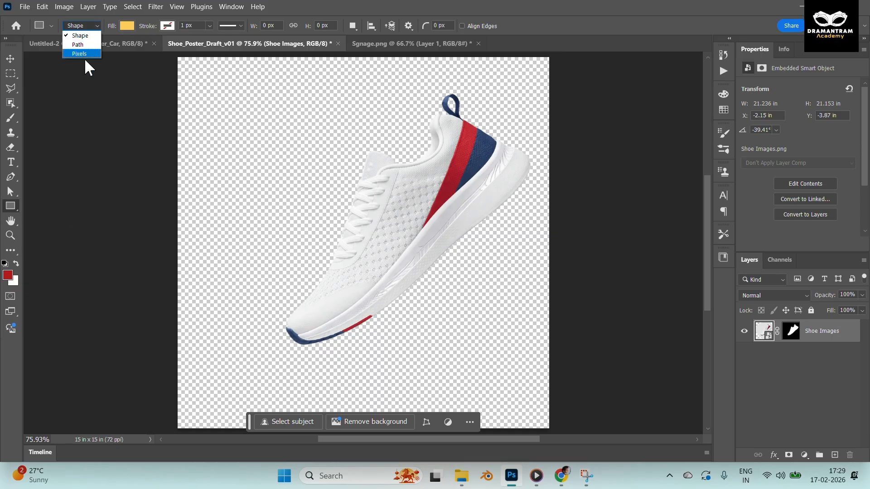
{"action": "left_click", "coordinate": [82, 36]}
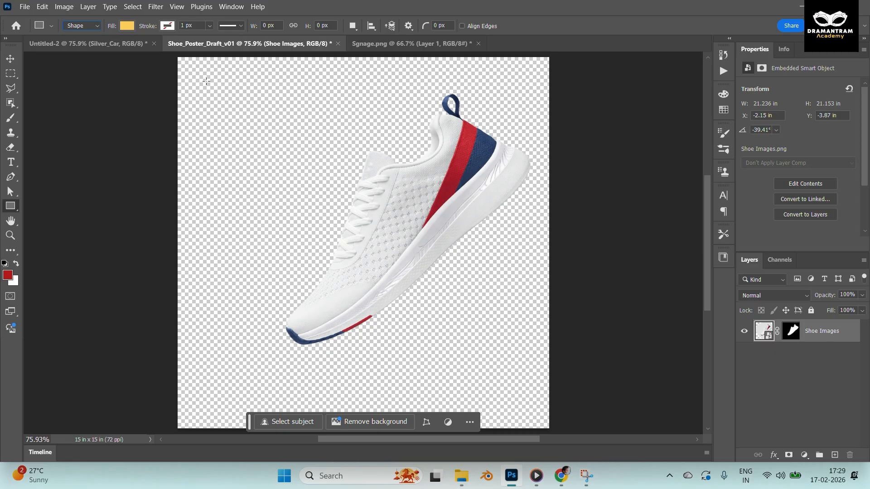
{"action": "left_click_drag", "start_coordinate": [197, 80], "coordinate": [474, 355]}
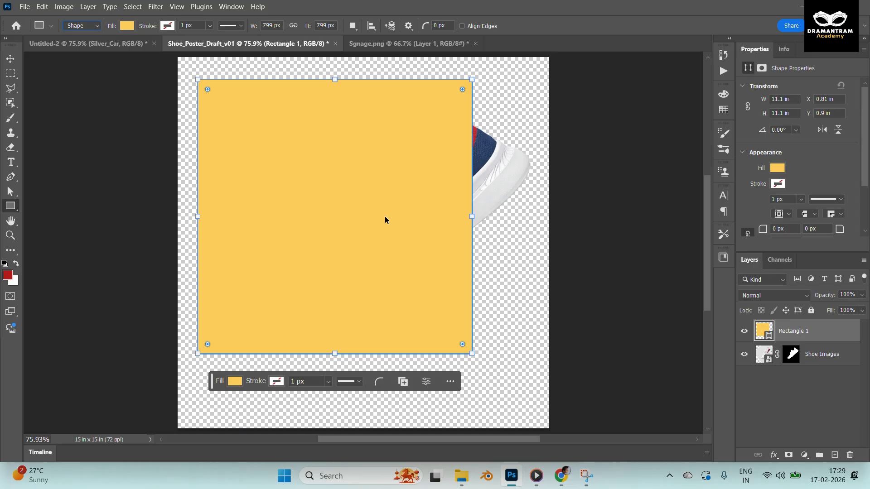
Give the yellow square a black dashed stroke about 4.43 px wide.
{"action": "left_click", "coordinate": [126, 26]}
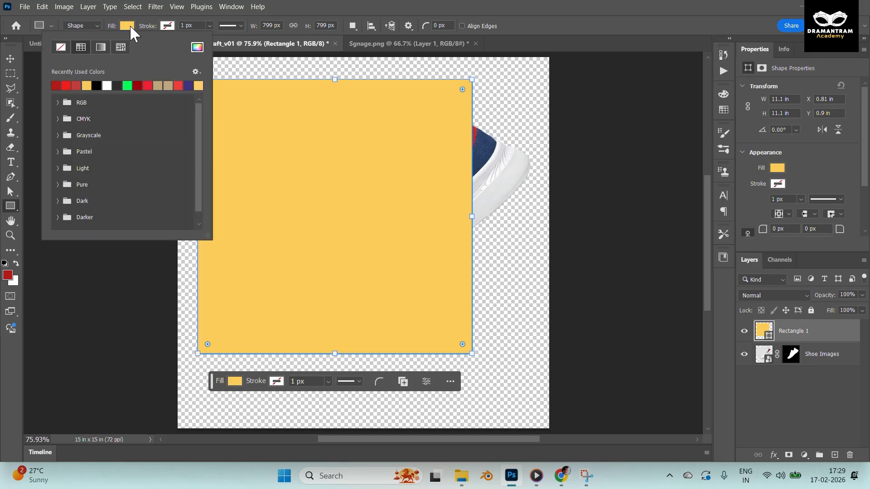
{"action": "left_click", "coordinate": [167, 25]}
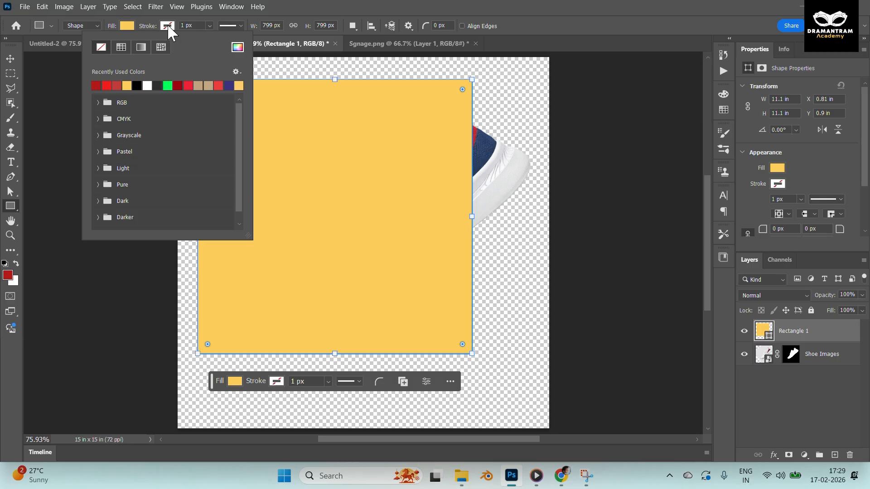
{"action": "left_click", "coordinate": [139, 85]}
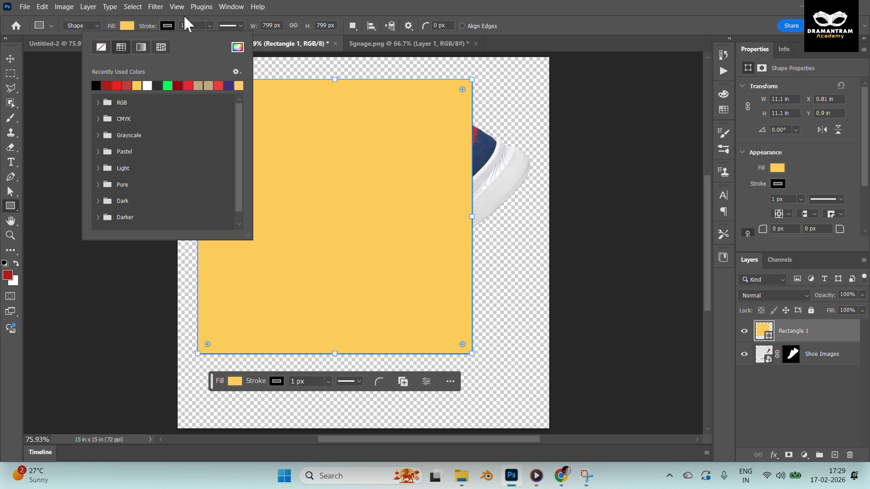
{"action": "left_click", "coordinate": [194, 27]}
{"action": "mouse_move", "coordinate": [209, 38]}
{"action": "left_mouse_down"}
{"action": "mouse_move", "coordinate": [251, 41]}
{"action": "mouse_move", "coordinate": [217, 48]}
{"action": "left_mouse_up"}
{"action": "left_click", "coordinate": [241, 26]}
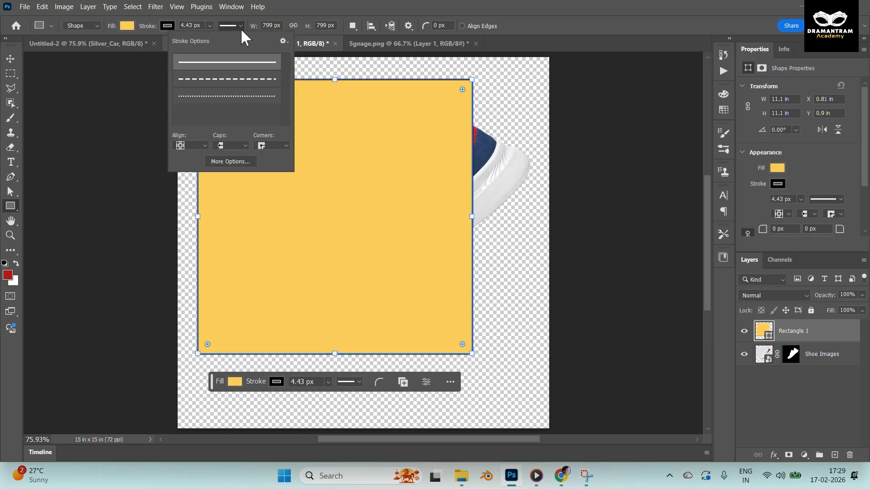
{"action": "left_click", "coordinate": [221, 80]}
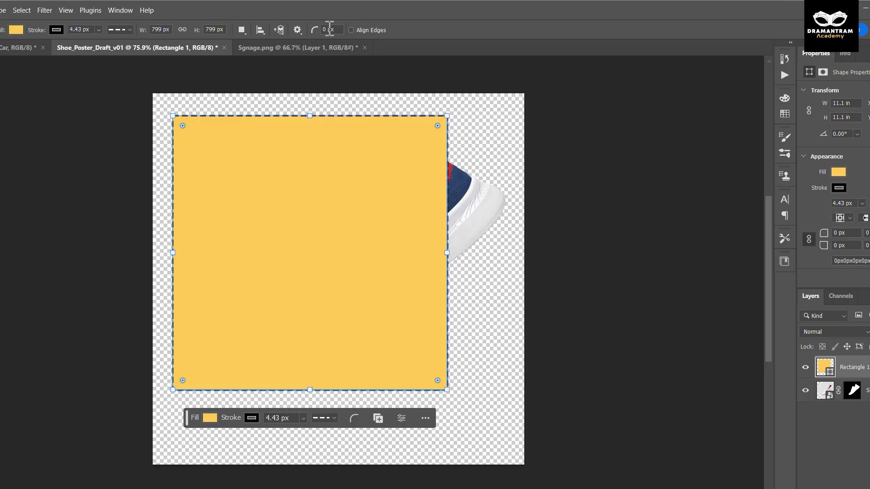
Round the yellow square's corners with a 50 px radius, and adjust the rounding directly on the shape.
{"action": "left_click", "coordinate": [330, 30]}
{"action": "type", "text": "50"}
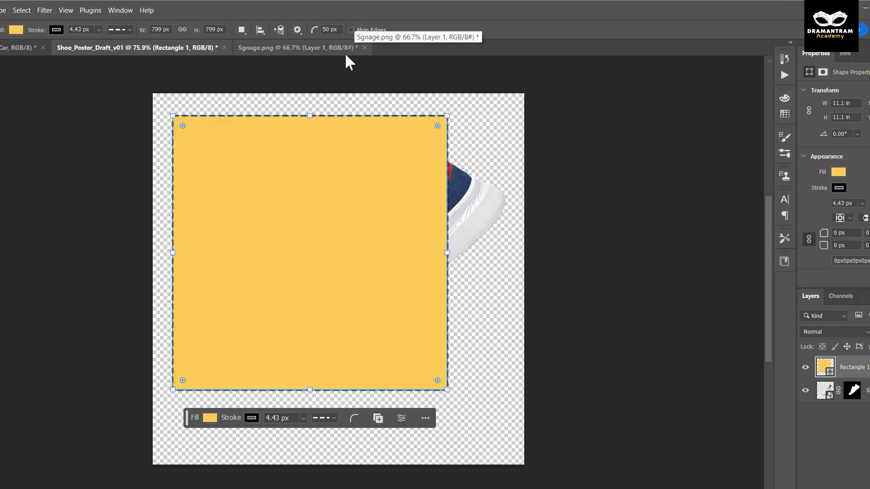
{"action": "left_click_drag", "start_coordinate": [438, 126], "coordinate": [418, 146]}
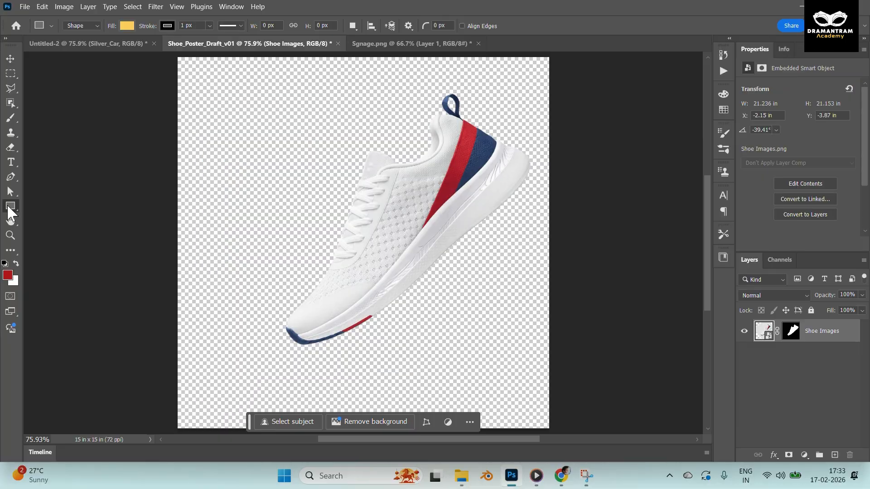
Draw a rectangle about 15.06 × 15.06 in covering the whole canvas and fill it with the recent purple swatch.
{"action": "left_click_drag", "start_coordinate": [177, 55], "coordinate": [549, 428]}
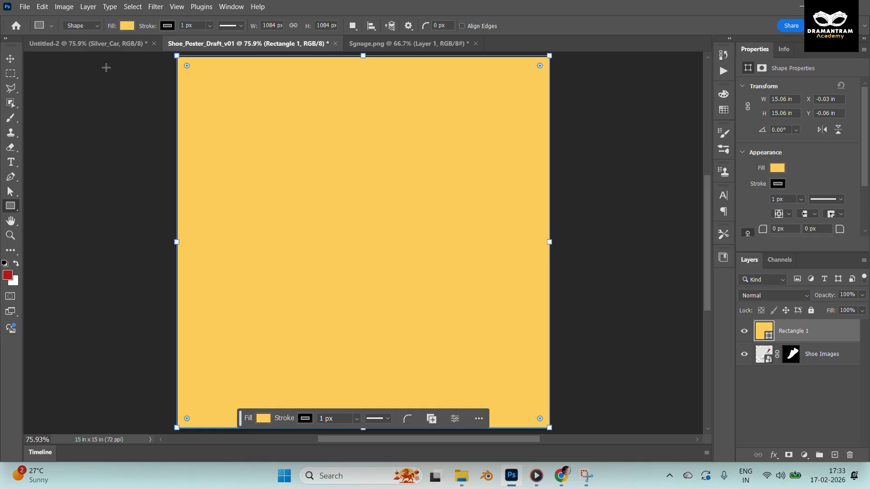
{"action": "left_click", "coordinate": [127, 25]}
{"action": "left_click", "coordinate": [183, 85]}
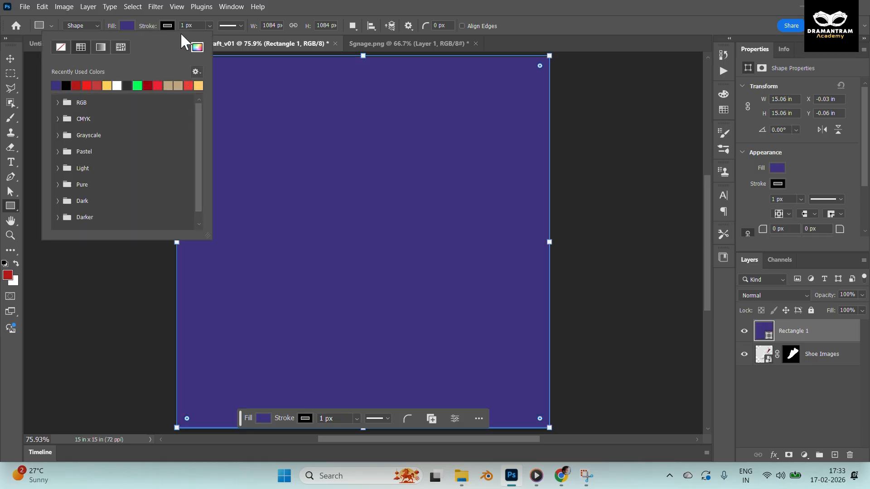
Change the canvas-sized rectangle's fill to a linear gradient and set its starting colour stop to 001b57.
{"action": "left_click", "coordinate": [101, 46]}
{"action": "double_click", "coordinate": [54, 175]}
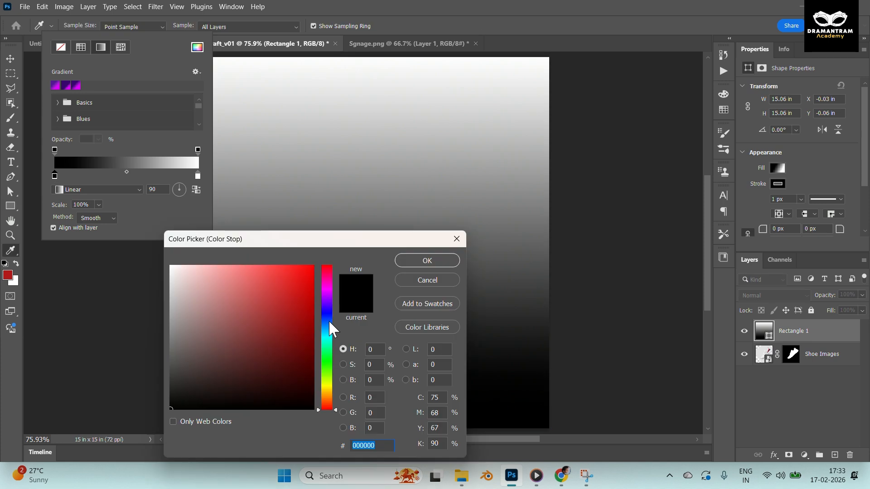
{"action": "type", "text": "001b57"}
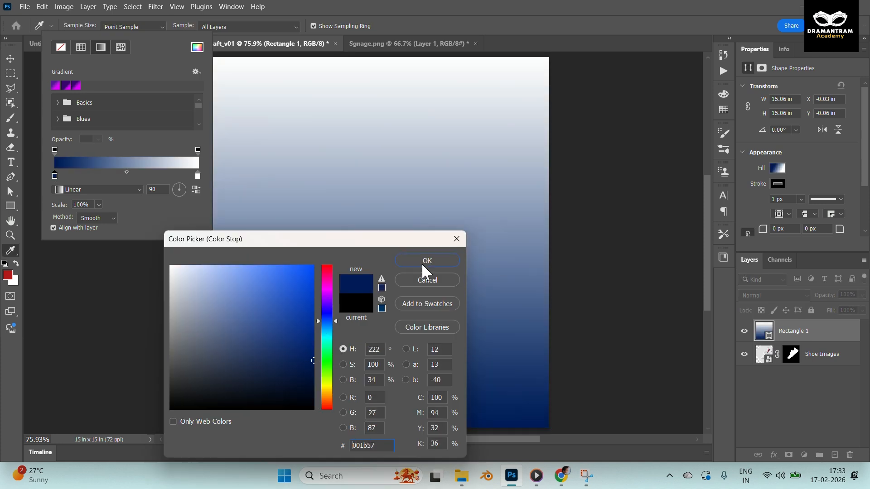
{"action": "left_click", "coordinate": [421, 262]}
Set the gradient's ending colour stop to 02608b and the gradient angle to 36°.
{"action": "left_click", "coordinate": [198, 176]}
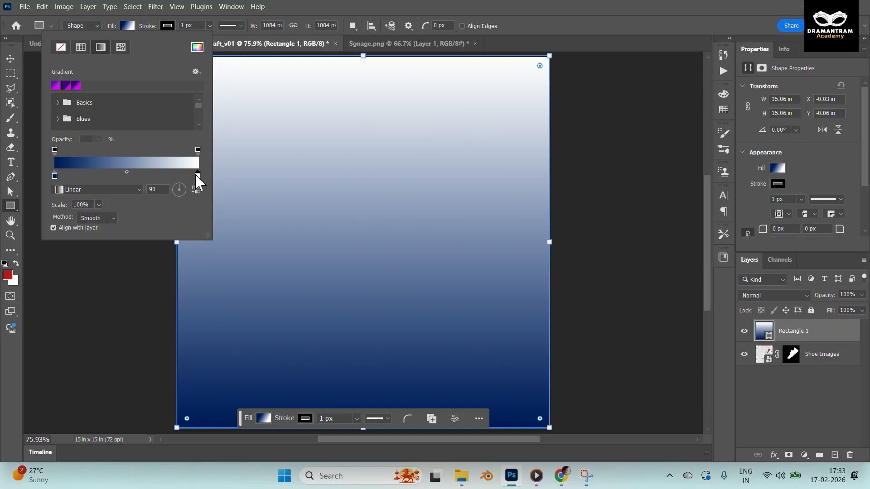
{"action": "double_click", "coordinate": [197, 176]}
{"action": "type", "text": "0870a002608b"}
{"action": "left_click", "coordinate": [430, 260]}
{"action": "left_click", "coordinate": [183, 186]}
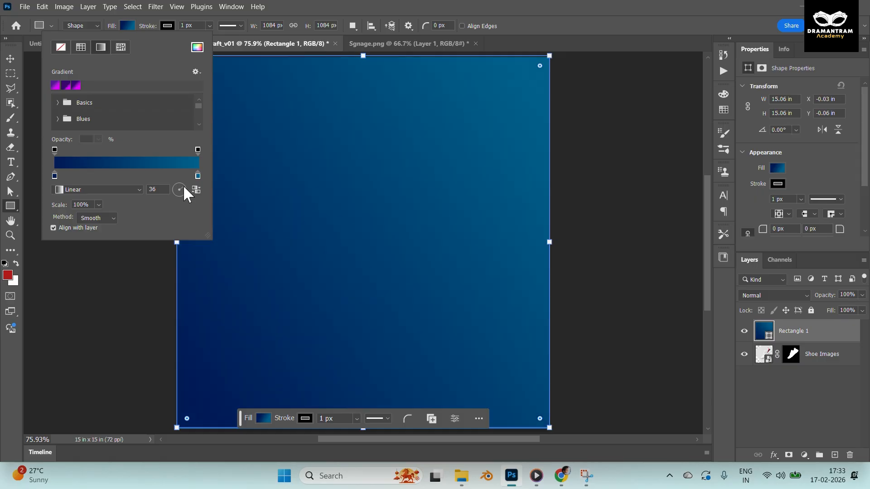
{"action": "left_click", "coordinate": [131, 28]}
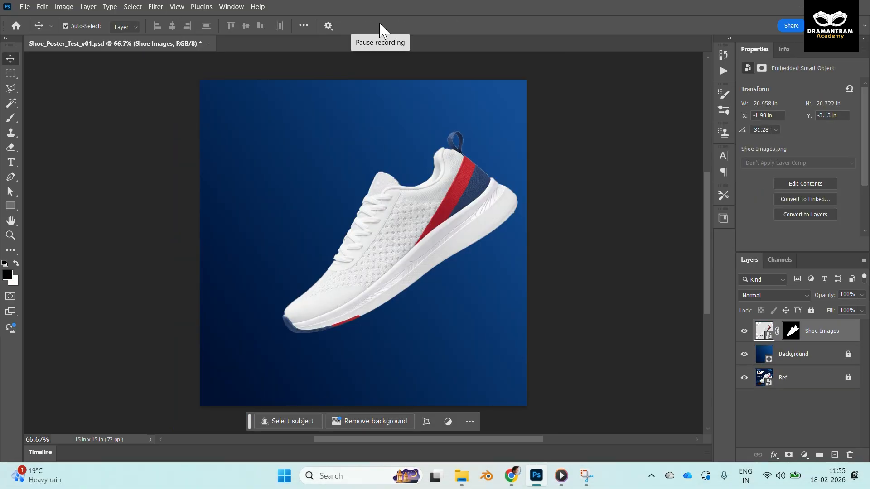
In Shoe_Poster_Test_v01.psd, draw an unfilled circle about 198 px wide with a 5 px red stroke below the shoe's heel.
{"action": "left_click", "coordinate": [380, 28]}
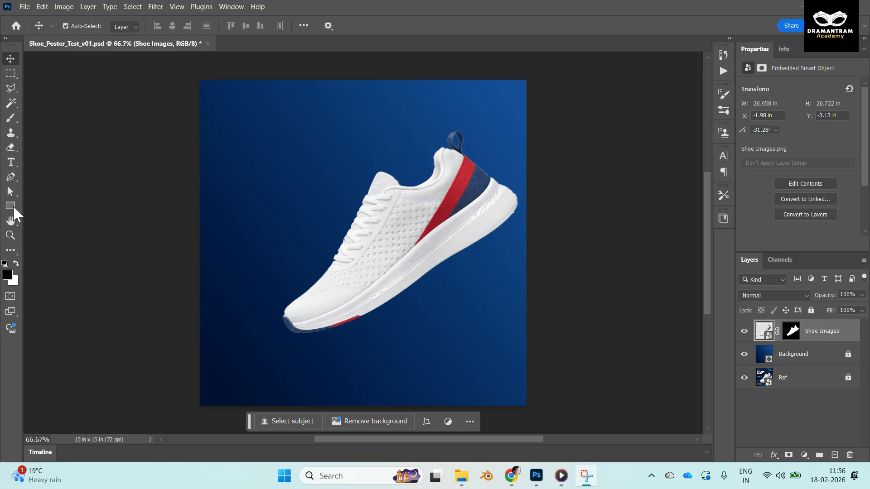
{"action": "left_click", "coordinate": [46, 214]}
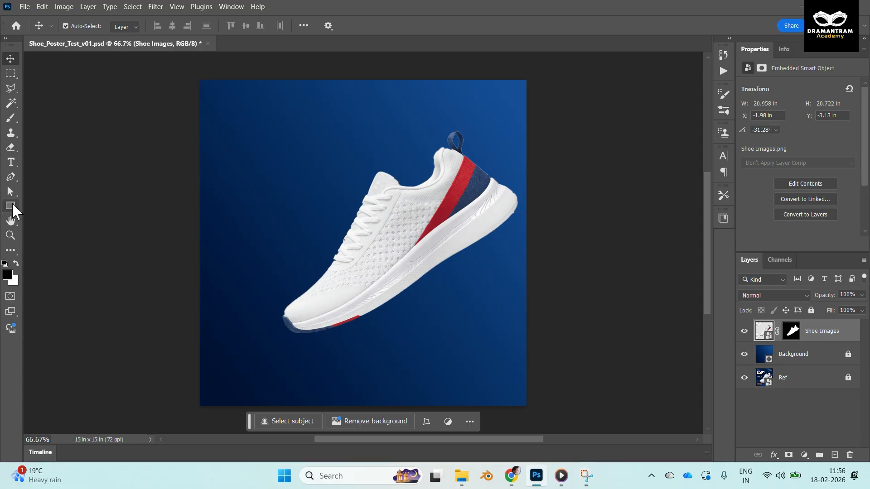
{"action": "right_click", "coordinate": [11, 203]}
{"action": "left_click", "coordinate": [46, 214]}
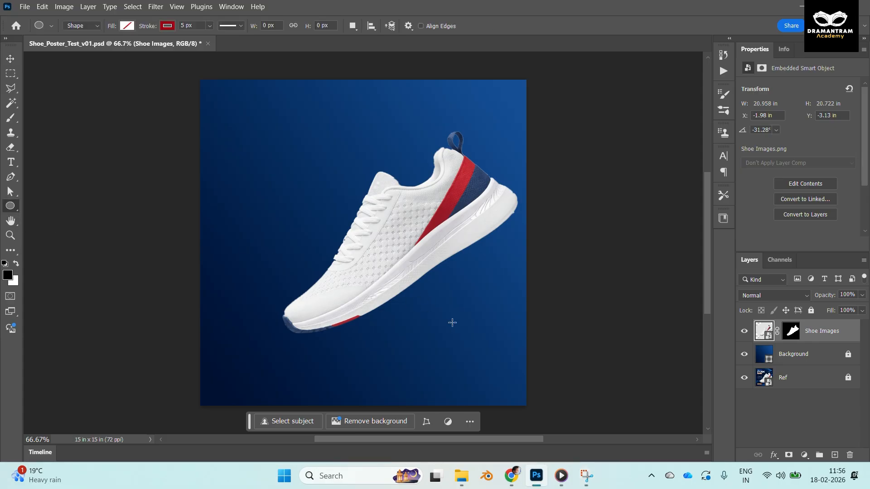
{"action": "left_click_drag", "start_coordinate": [442, 321], "coordinate": [517, 381]}
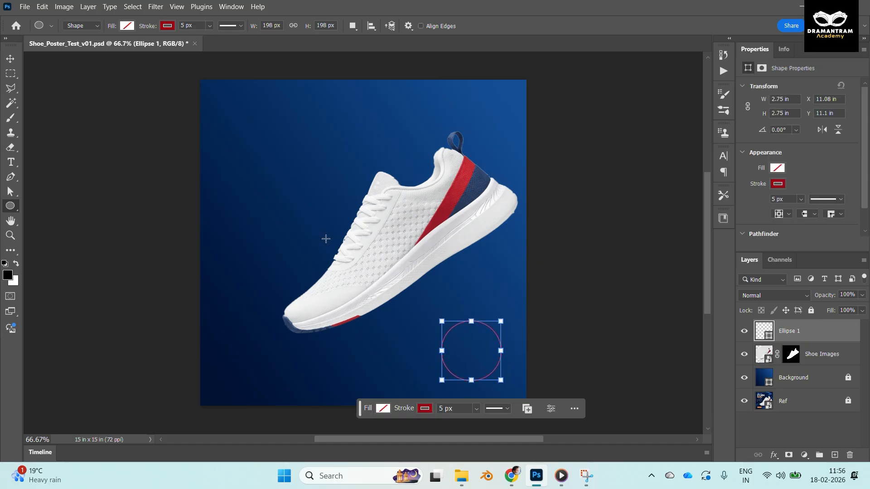
Set the red-outlined circle's width and height to 200 px each.
{"action": "left_click", "coordinate": [266, 25]}
{"action": "type", "text": "200"}
{"action": "key", "text": "Tab"}
{"action": "type", "text": "200"}
{"action": "key", "text": "Return"}
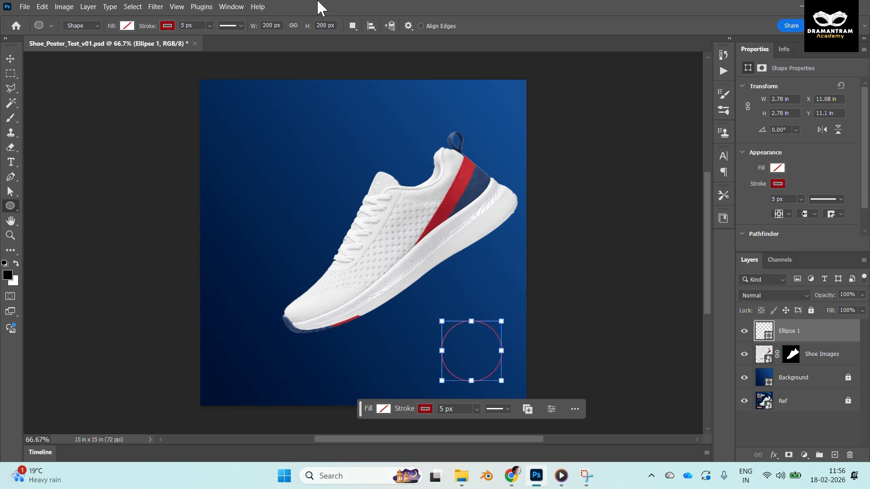
Fill the 200 px circle with a solid bright orange picked in the Color Picker.
{"action": "left_click", "coordinate": [127, 26]}
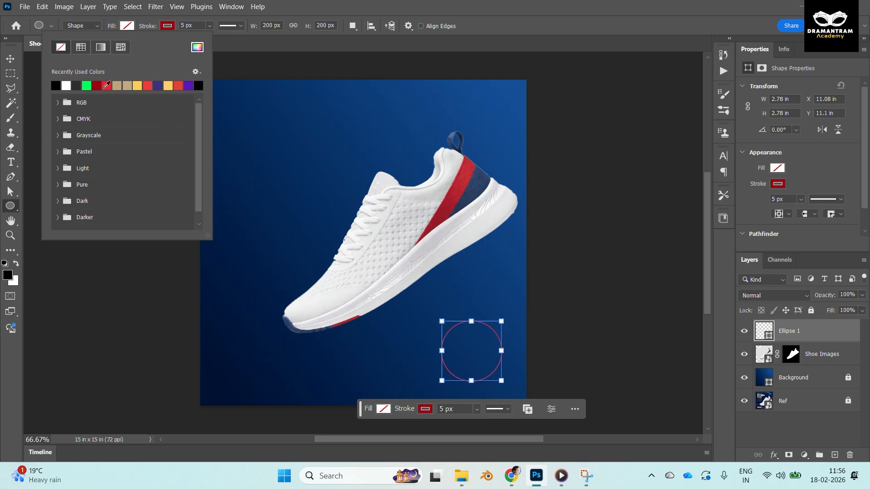
{"action": "left_click", "coordinate": [198, 47]}
{"action": "left_click", "coordinate": [325, 394]}
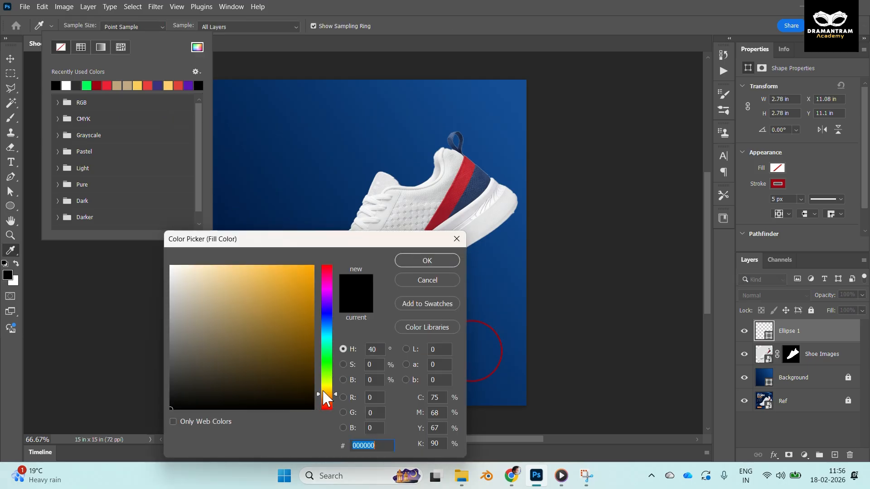
{"action": "left_click_drag", "start_coordinate": [297, 287], "coordinate": [384, 226]}
{"action": "left_click_drag", "start_coordinate": [323, 393], "coordinate": [325, 398]}
{"action": "left_click", "coordinate": [418, 260]}
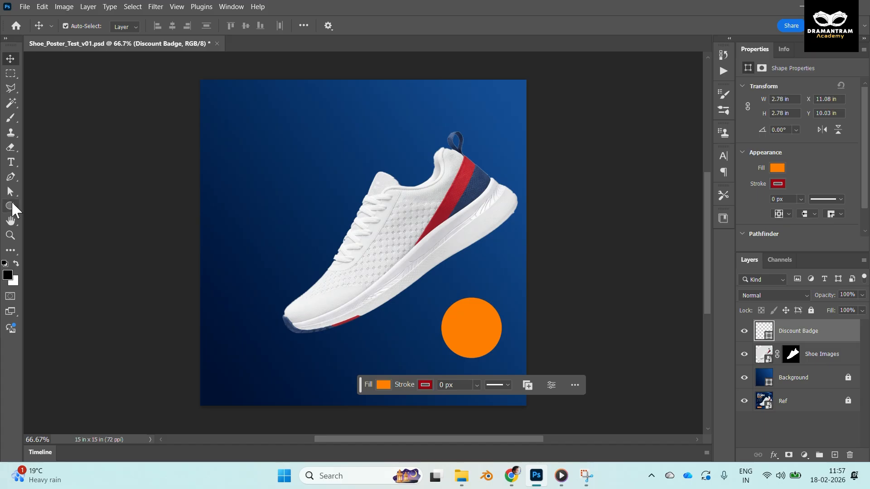
Draw an orange rectangle about 313 × 64 px with 30 px rounded corners below the shoe's toe.
{"action": "left_click", "coordinate": [10, 204]}
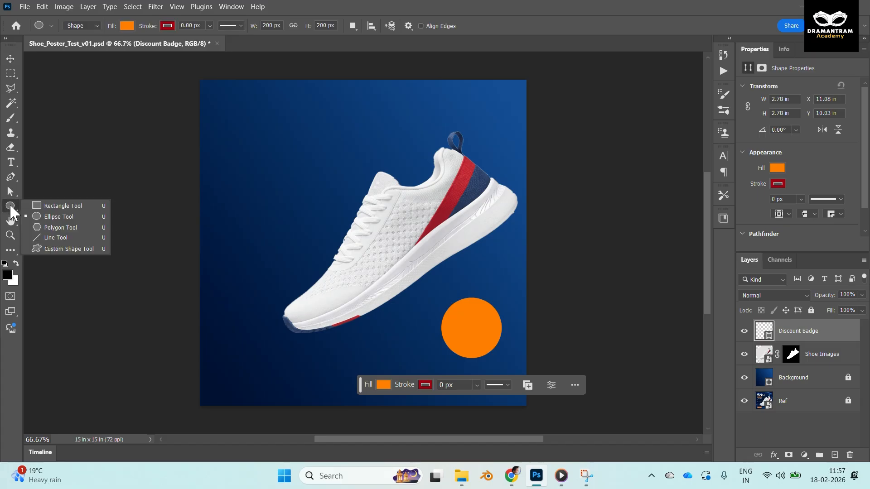
{"action": "left_click", "coordinate": [55, 205]}
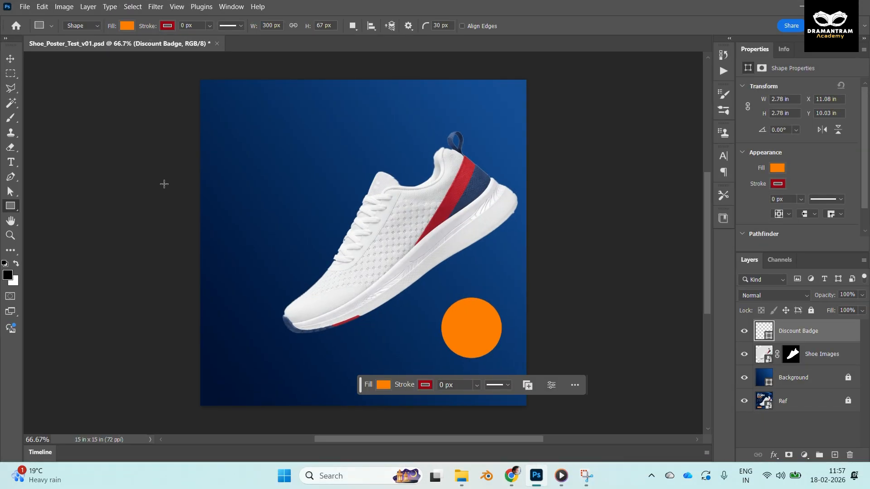
{"action": "left_click_drag", "start_coordinate": [228, 358], "coordinate": [322, 377]}
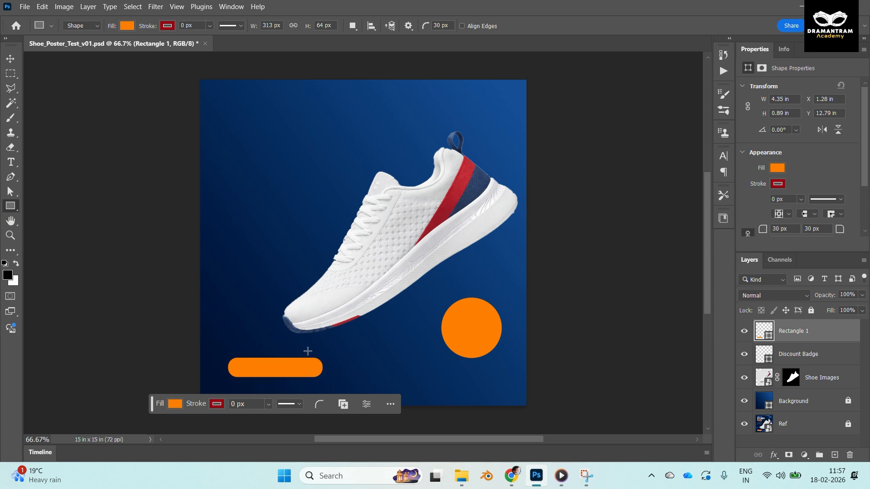
{"action": "key", "text": "v"}
{"action": "left_click", "coordinate": [472, 199]}
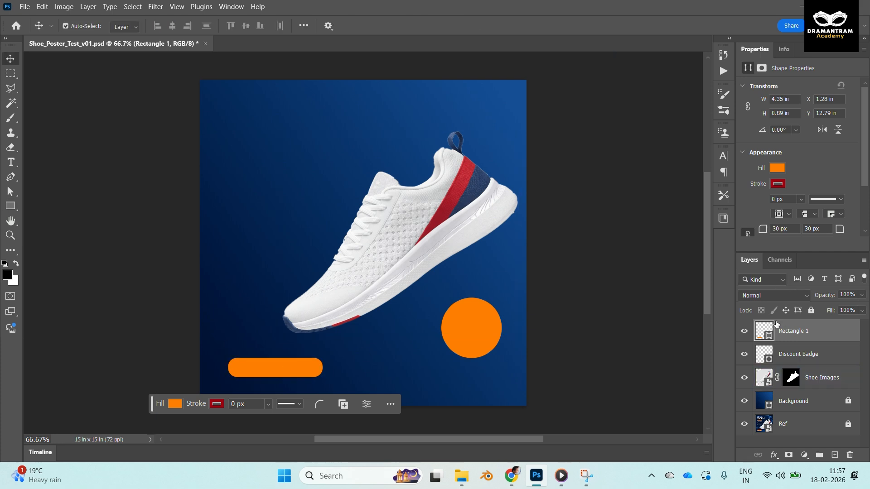
Rename the rounded rectangle's layer to CTA Button.
{"action": "double_click", "coordinate": [791, 335]}
{"action": "type", "text": "CTA"}
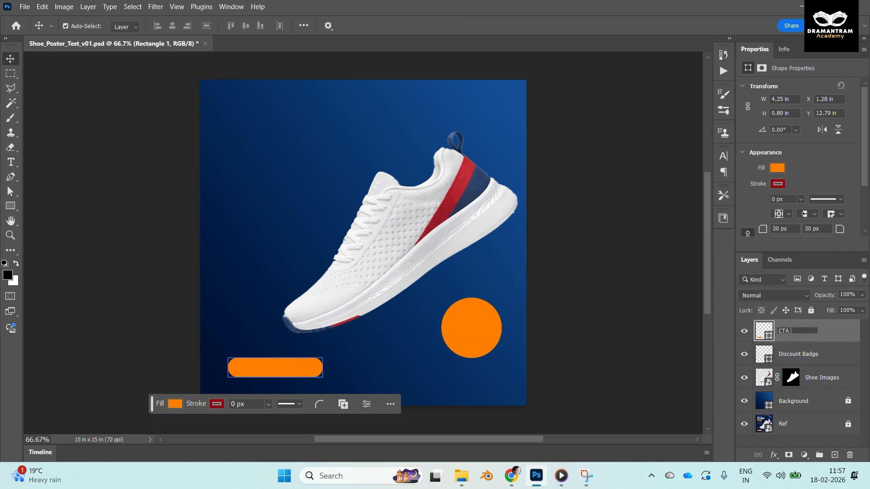
{"action": "type", "text": " Button"}
{"action": "left_click", "coordinate": [799, 354], "text": "shift"}
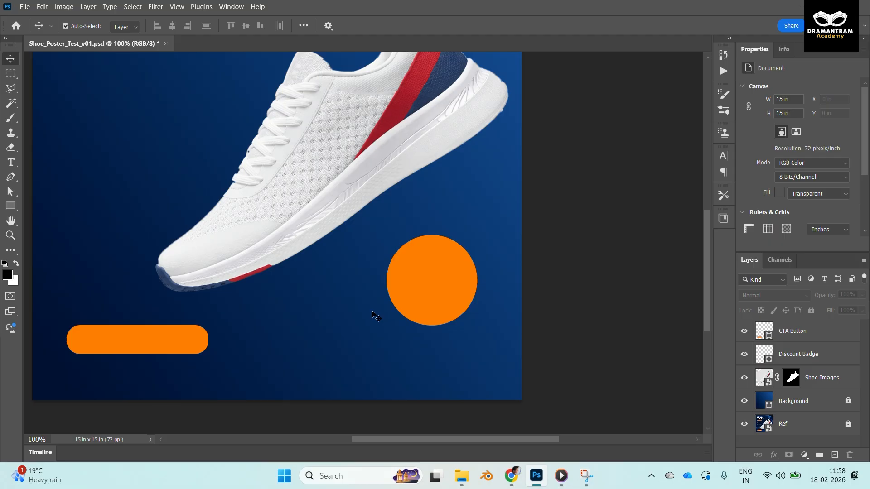
Move the Discount Badge circle slightly down and try out Free Transform on it.
{"action": "mouse_move", "coordinate": [425, 280]}
{"action": "left_mouse_down"}
{"action": "mouse_move", "coordinate": [424, 308]}
{"action": "mouse_move", "coordinate": [442, 333]}
{"action": "mouse_move", "coordinate": [442, 316]}
{"action": "mouse_move", "coordinate": [419, 292]}
{"action": "mouse_move", "coordinate": [422, 300]}
{"action": "left_mouse_up"}
{"action": "key", "text": "ctrl+t"}
{"action": "left_click_drag", "start_coordinate": [380, 263], "coordinate": [216, 225]}
{"action": "key", "text": "ctrl+z"}
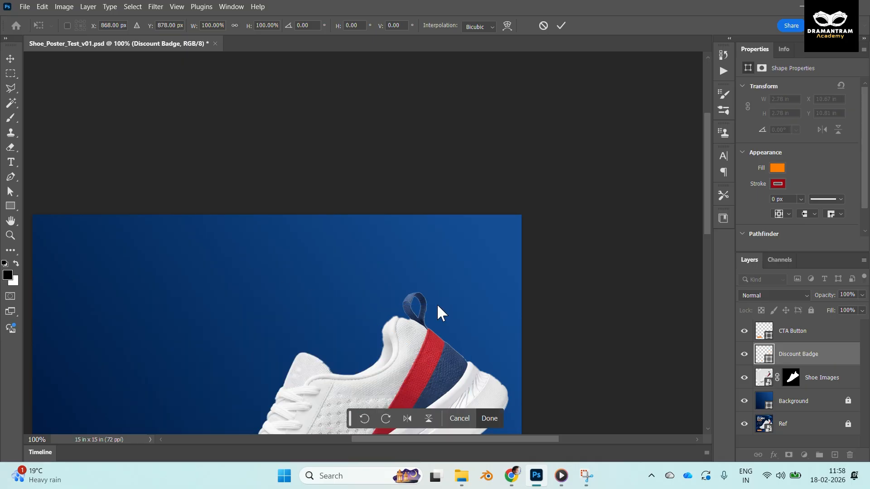
{"action": "key", "text": "ctrl+0"}
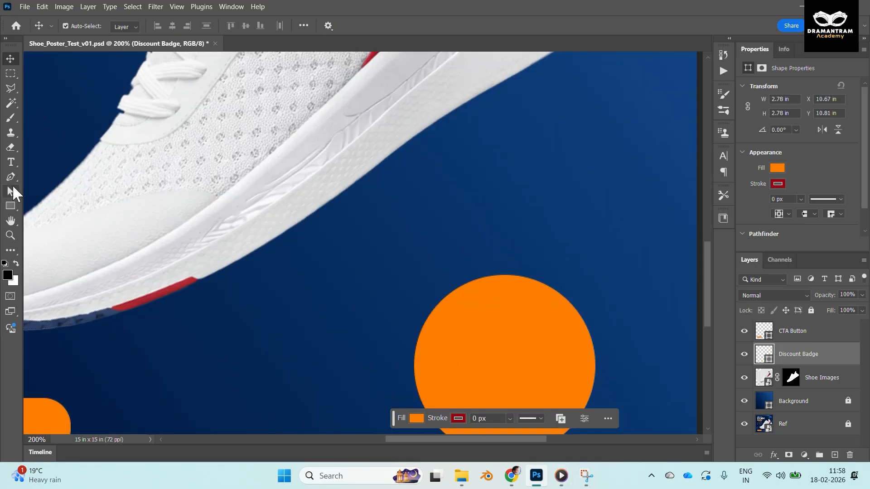
Reshape the Discount Badge circle with the Direct Selection Tool by moving its upper anchor point and adjusting the curve around it.
{"action": "left_click", "coordinate": [11, 193]}
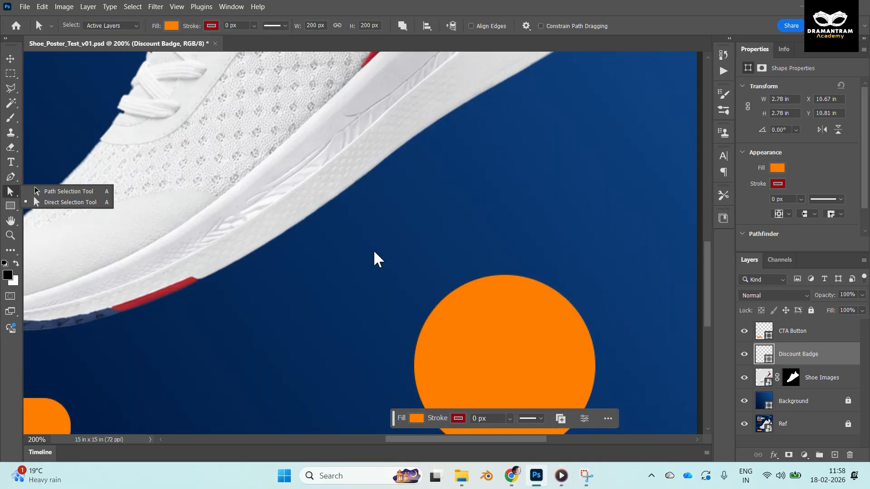
{"action": "left_click", "coordinate": [54, 205]}
{"action": "left_click", "coordinate": [506, 276]}
{"action": "left_click_drag", "start_coordinate": [506, 276], "coordinate": [473, 309]}
{"action": "left_click", "coordinate": [435, 187]}
{"action": "left_click_drag", "start_coordinate": [529, 302], "coordinate": [490, 218]}
{"action": "left_click_drag", "start_coordinate": [433, 224], "coordinate": [473, 244]}
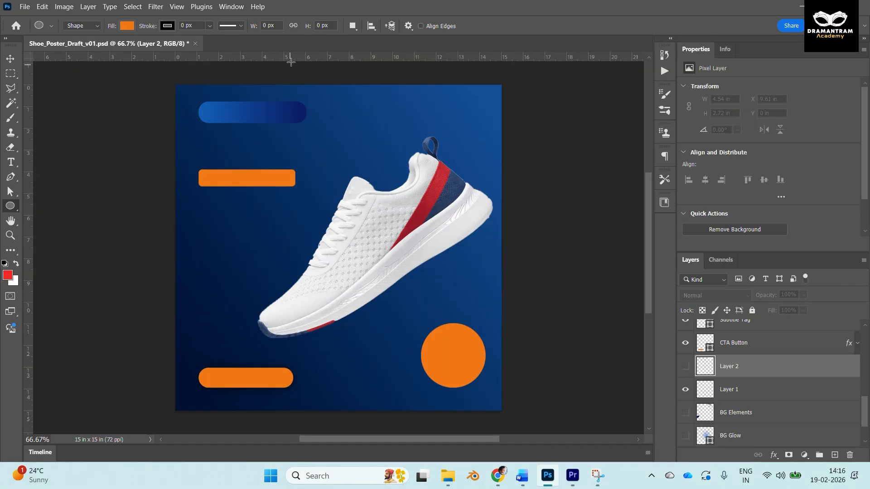
In Shoe_Poster_Draft_v01.psd, draw an orange circle about 307 px wide beside the shoe and a second circle overlapping it.
{"action": "left_click", "coordinate": [353, 26]}
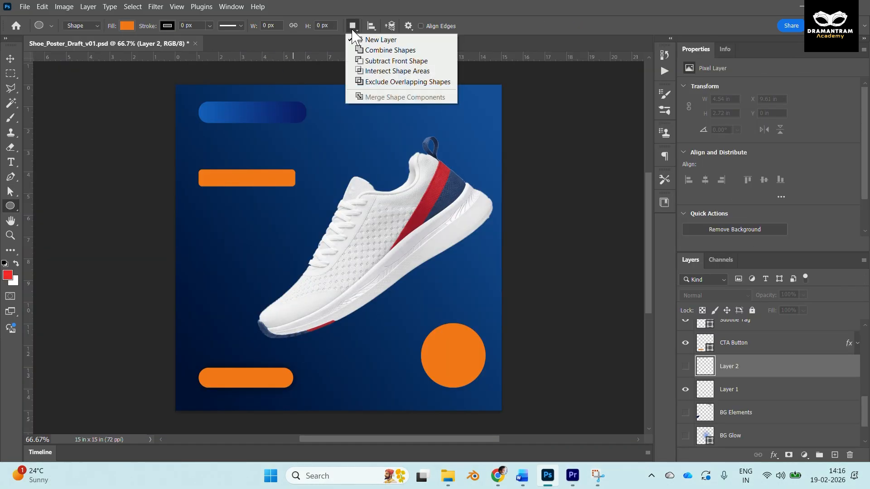
{"action": "left_click", "coordinate": [399, 72]}
{"action": "left_click_drag", "start_coordinate": [213, 206], "coordinate": [304, 298]}
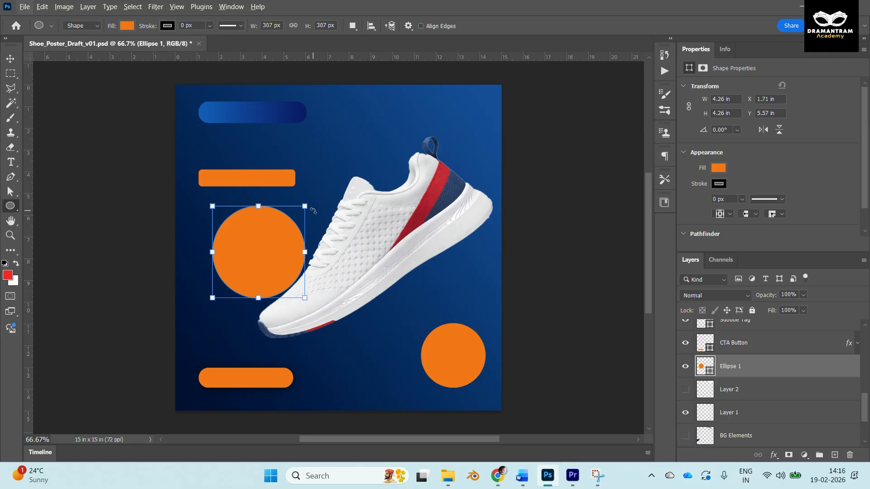
{"action": "left_click_drag", "start_coordinate": [333, 181], "coordinate": [246, 269]}
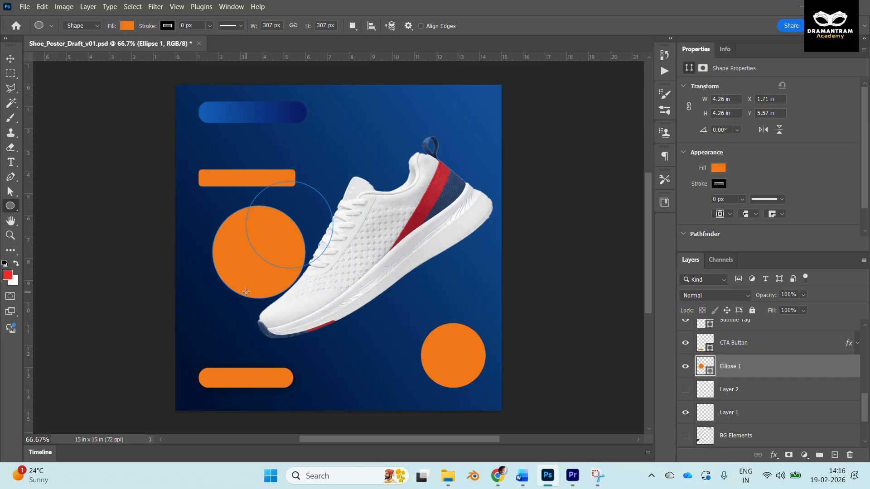
Merge the two overlapping circles into one shape layer and try Subtract Front Shape on them.
{"action": "left_click", "coordinate": [735, 392], "text": "shift"}
{"action": "key", "text": "ctrl+e"}
{"action": "left_click", "coordinate": [353, 26]}
{"action": "left_click", "coordinate": [383, 61]}
{"action": "left_click_drag", "start_coordinate": [245, 267], "coordinate": [231, 269]}
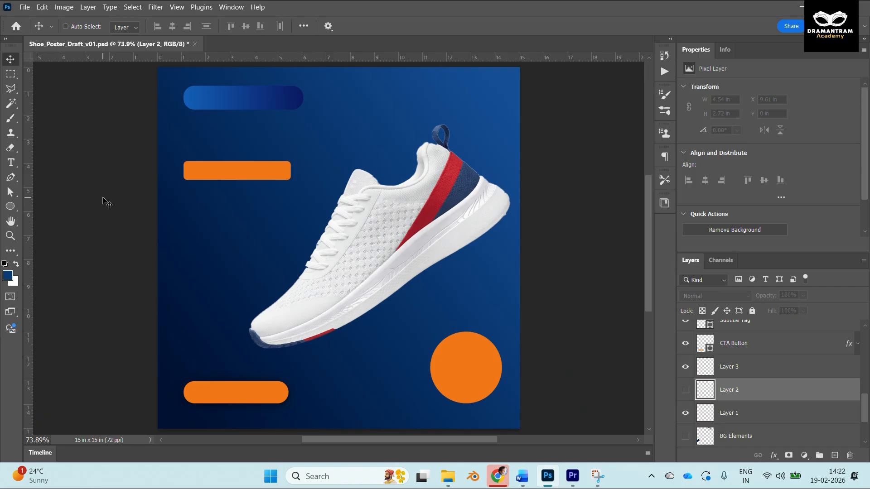
Examine the shoe, the orange badge circle and the button shapes at 100% zoom.
{"action": "key", "text": "ctrl+1"}
{"action": "left_click_drag", "start_coordinate": [341, 174], "coordinate": [345, 208]}
{"action": "mouse_move", "coordinate": [473, 150]}
{"action": "left_mouse_down"}
{"action": "mouse_move", "coordinate": [458, 158]}
{"action": "mouse_move", "coordinate": [473, 139]}
{"action": "left_mouse_up"}
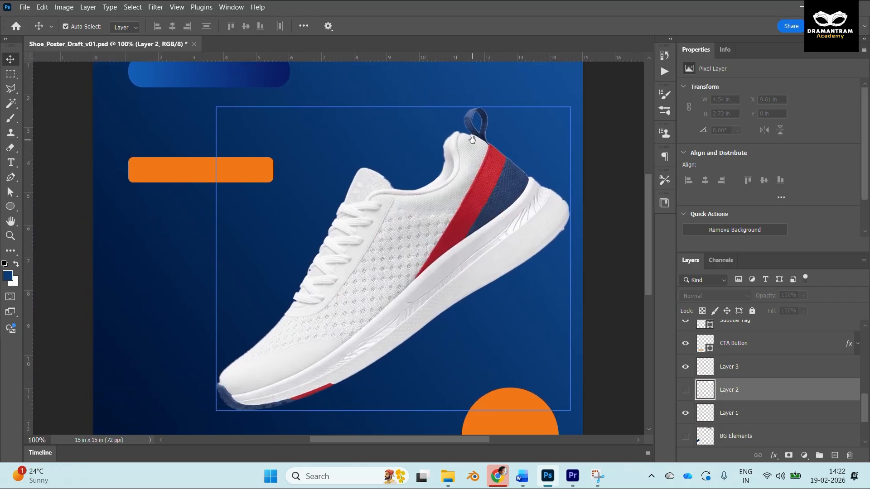
{"action": "left_click_drag", "start_coordinate": [426, 289], "coordinate": [432, 269]}
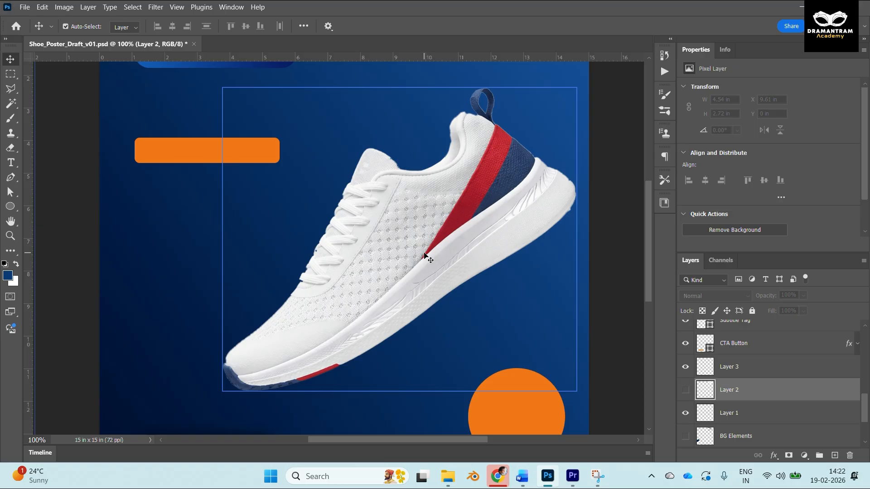
{"action": "left_click_drag", "start_coordinate": [432, 290], "coordinate": [416, 247]}
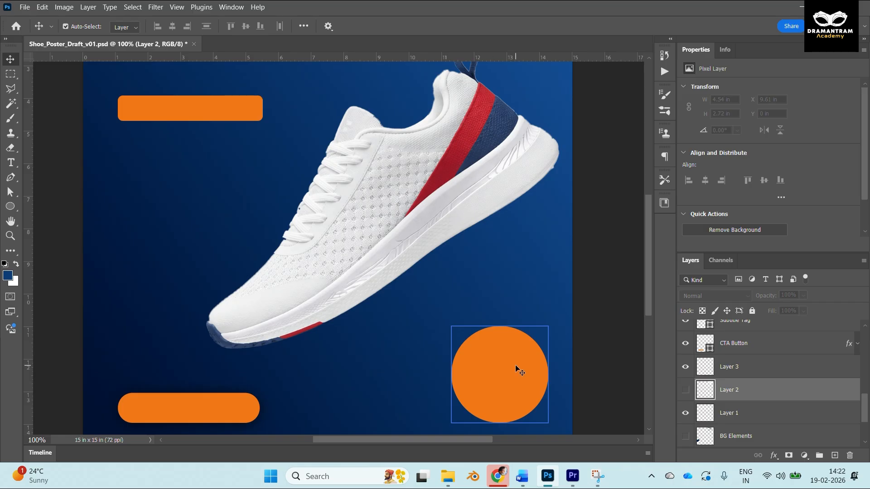
{"action": "left_click_drag", "start_coordinate": [511, 309], "coordinate": [485, 232]}
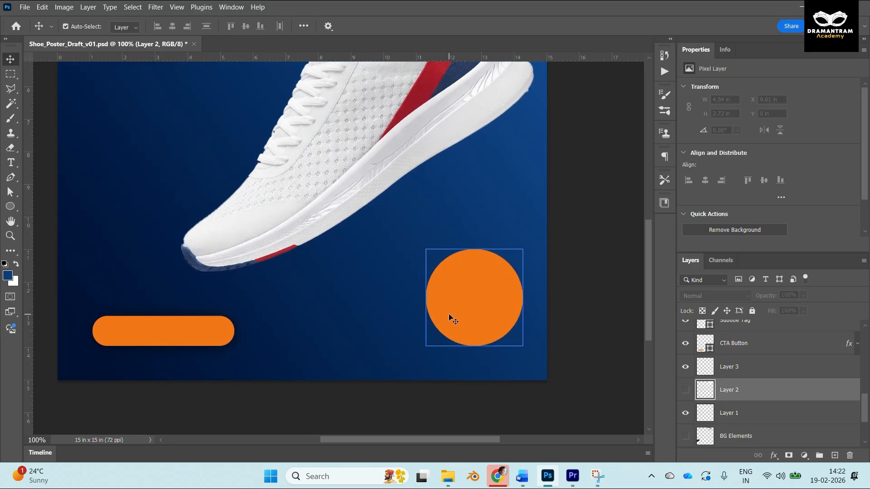
{"action": "left_click_drag", "start_coordinate": [450, 146], "coordinate": [488, 243]}
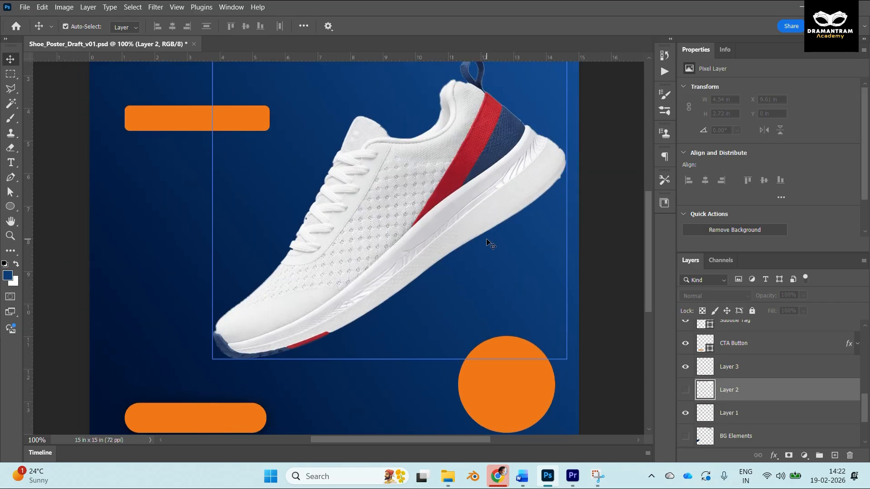
{"action": "key", "text": "ctrl+minus"}
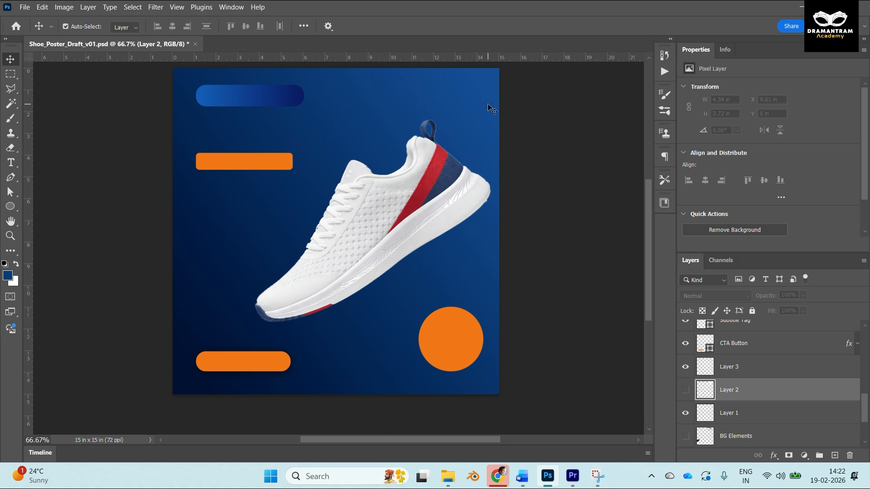
Load the arrow shape of Layer 2 as a selection and fill it with the foreground colour on Layer 3.
{"action": "left_click", "coordinate": [706, 389], "text": "ctrl"}
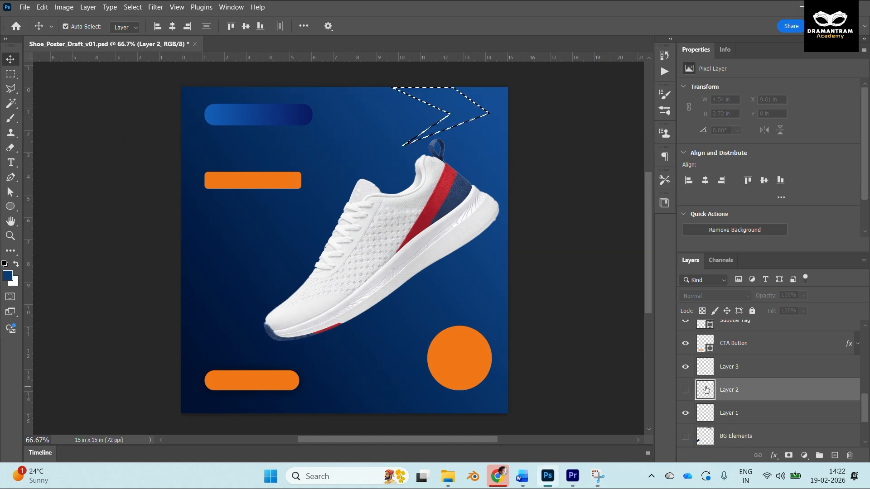
{"action": "left_click", "coordinate": [734, 367]}
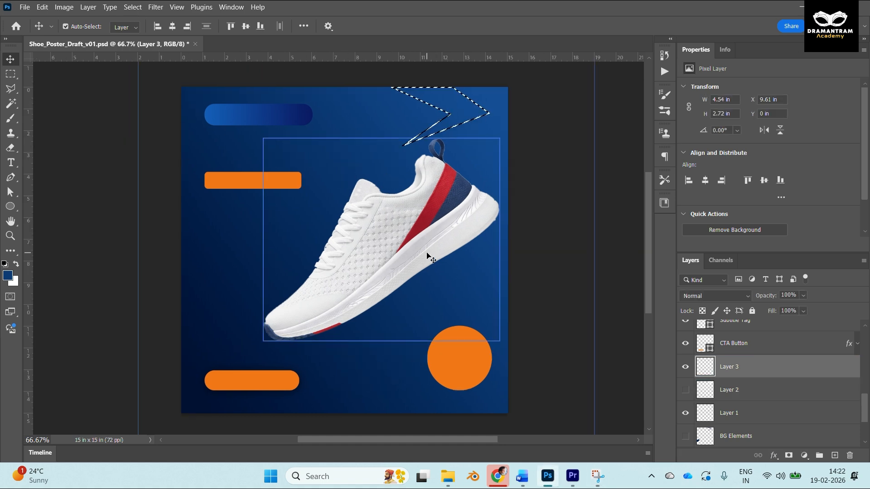
{"action": "key", "text": "alt+BackSpace"}
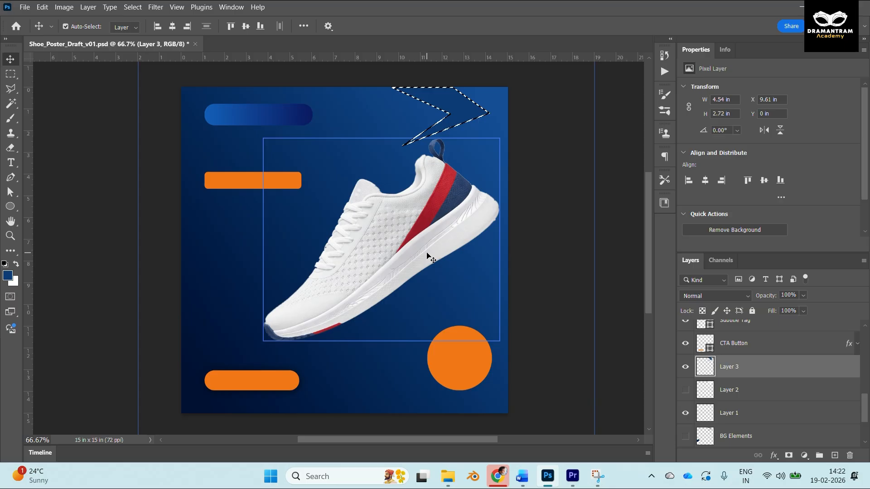
Change the arrow's fill on Layer 3 to a brighter blue chosen as the foreground colour.
{"action": "left_click", "coordinate": [8, 276]}
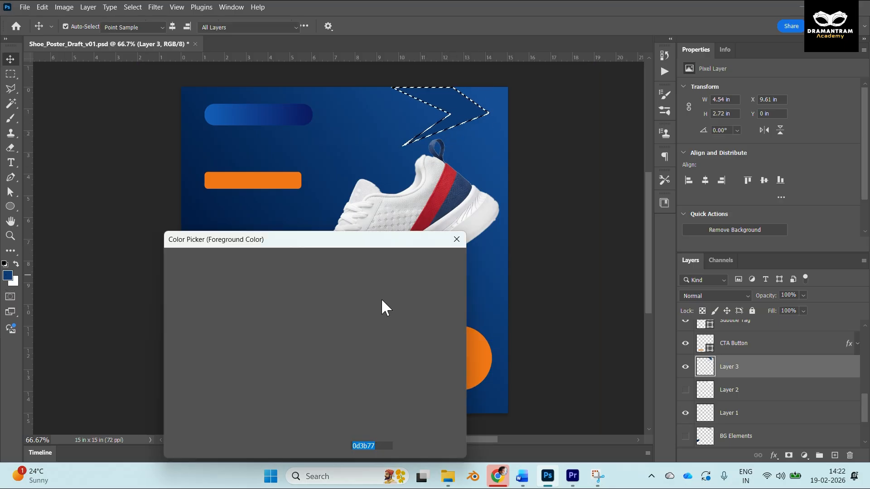
{"action": "left_click", "coordinate": [279, 296]}
{"action": "key", "text": "Return"}
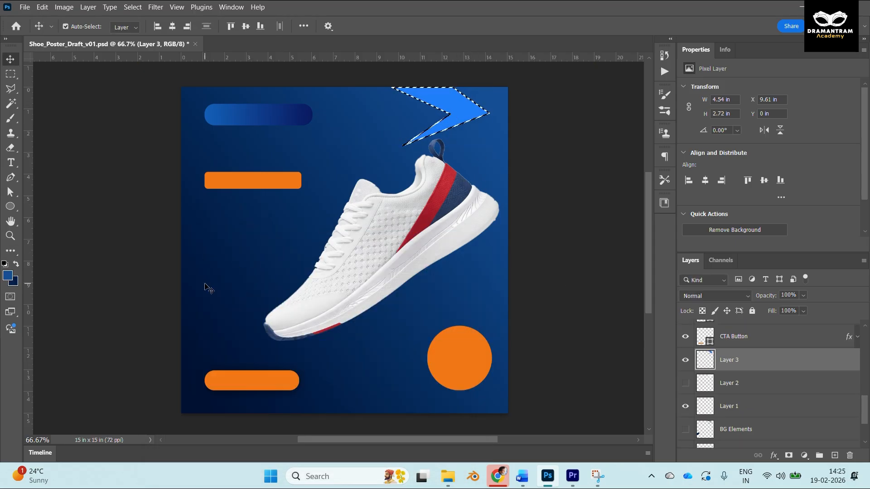
Apply a linear gradient across the arrow selection and adjust its endpoints to an angle of about -2° and a scale of 28%.
{"action": "key", "text": "g"}
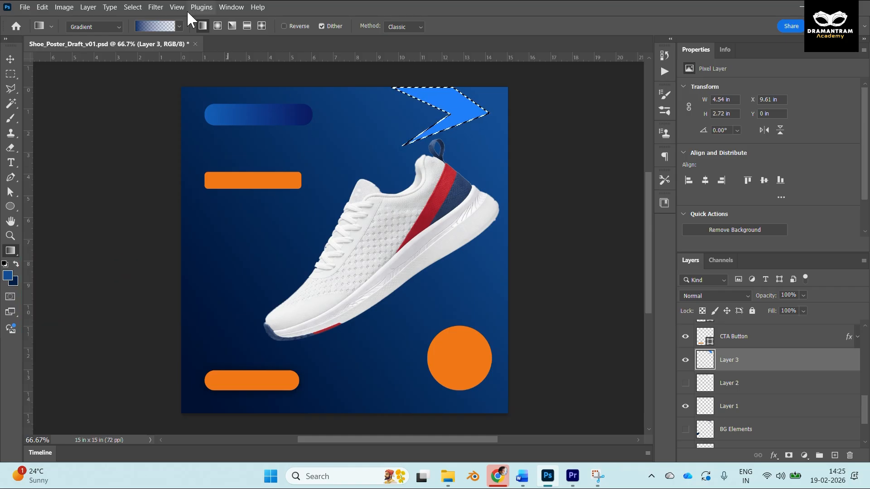
{"action": "left_click", "coordinate": [179, 26]}
{"action": "left_click", "coordinate": [179, 24]}
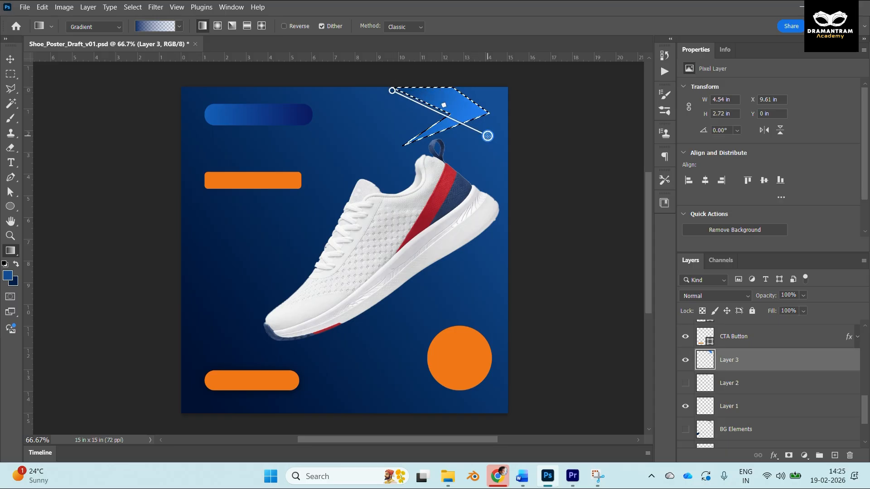
{"action": "left_click_drag", "start_coordinate": [392, 91], "coordinate": [395, 111]}
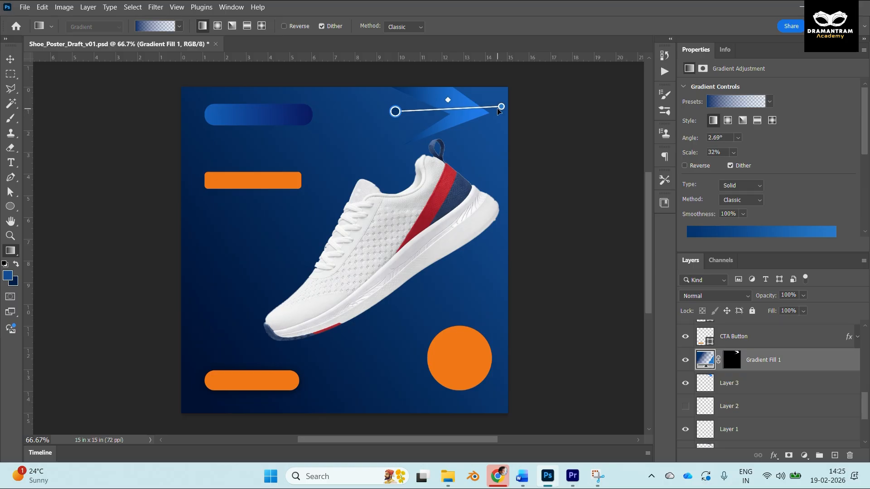
{"action": "left_click_drag", "start_coordinate": [498, 110], "coordinate": [486, 116]}
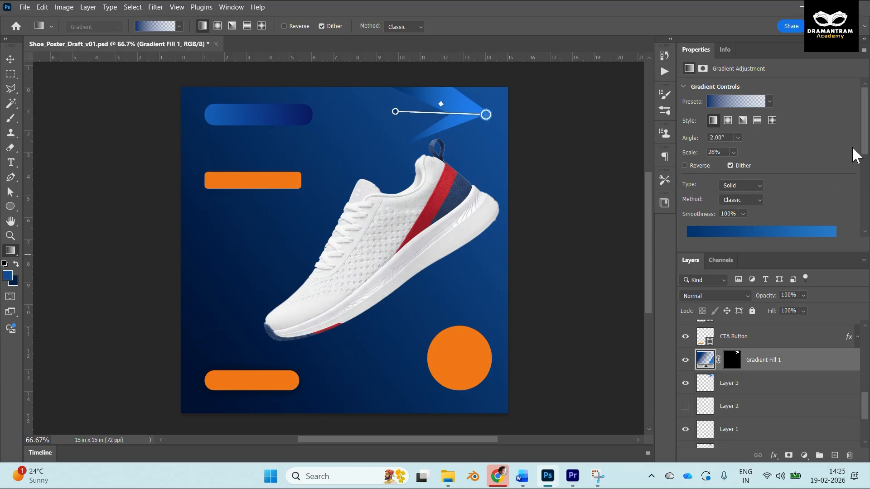
Set the opacity of the gradient's ending opacity stop to 100%.
{"action": "left_click_drag", "start_coordinate": [867, 135], "coordinate": [867, 153]}
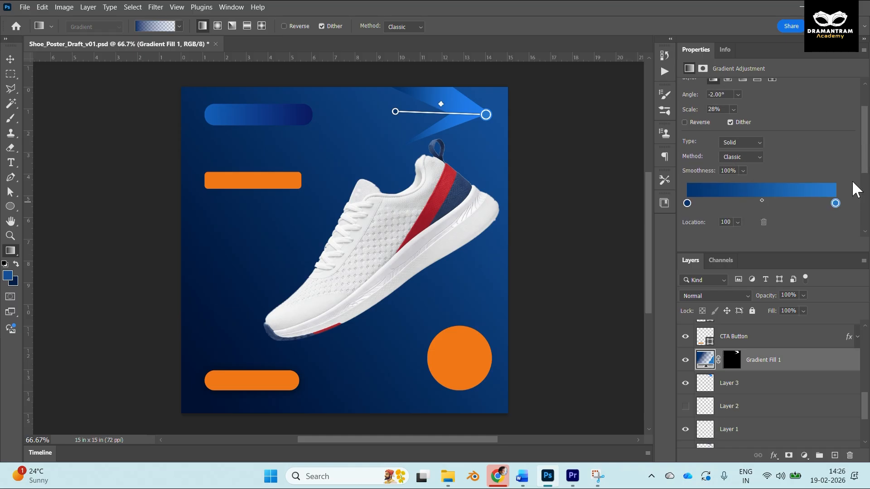
{"action": "left_click_drag", "start_coordinate": [864, 158], "coordinate": [865, 198]}
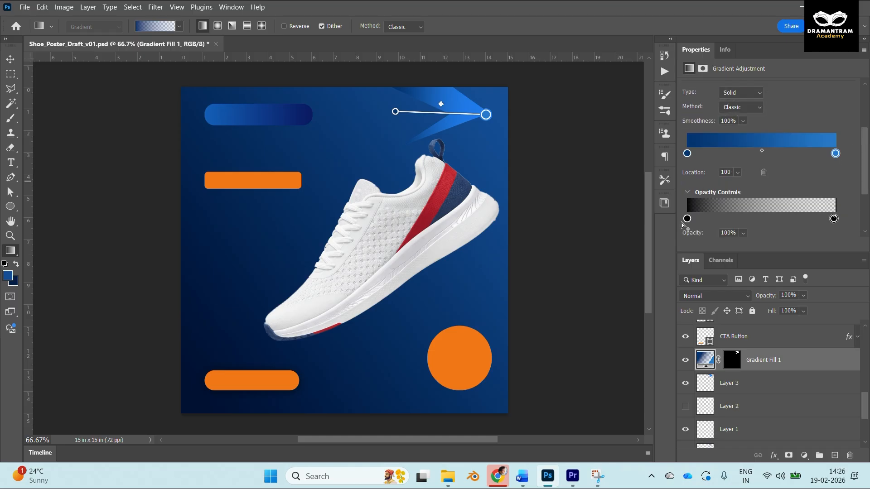
{"action": "left_click", "coordinate": [687, 219]}
{"action": "left_click", "coordinate": [835, 218]}
{"action": "left_click", "coordinate": [835, 222]}
{"action": "left_click", "coordinate": [744, 233]}
{"action": "left_click_drag", "start_coordinate": [747, 246], "coordinate": [800, 248]}
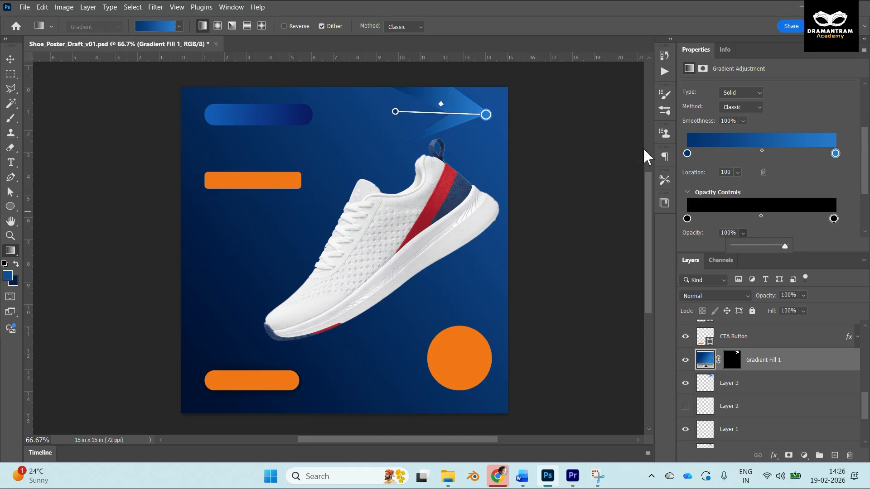
Draw a circle about 740 px across behind the shoe with the Ellipse tool, on a layer above Show Poster.
{"action": "scroll", "coordinate": [864, 161], "scroll_direction": "up", "scroll_amount": 3}
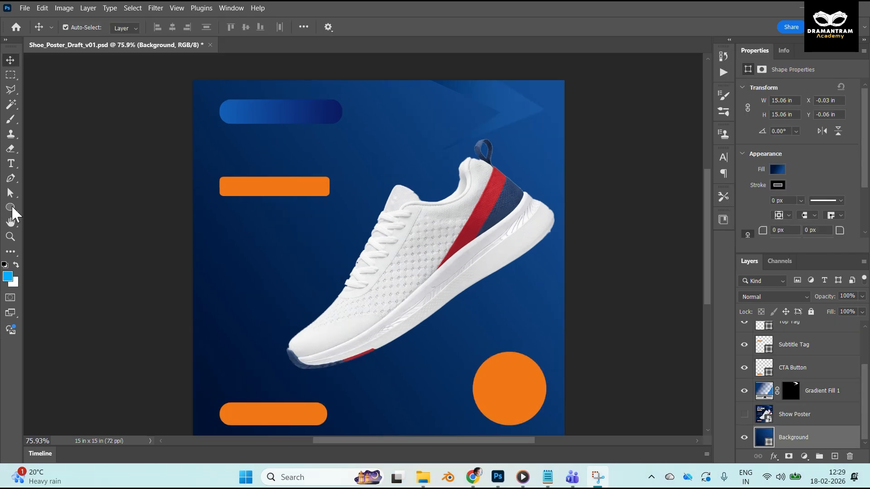
{"action": "left_click", "coordinate": [11, 207]}
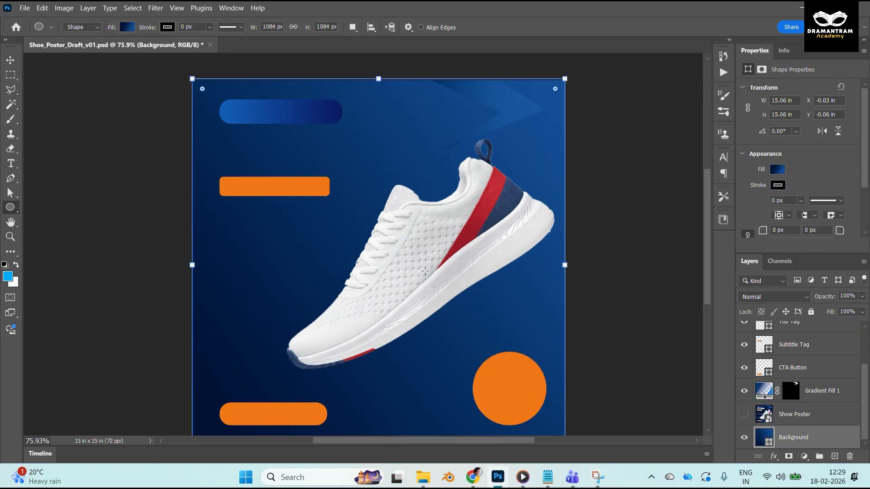
{"action": "left_click", "coordinate": [840, 424]}
{"action": "left_click_drag", "start_coordinate": [384, 266], "coordinate": [512, 138]}
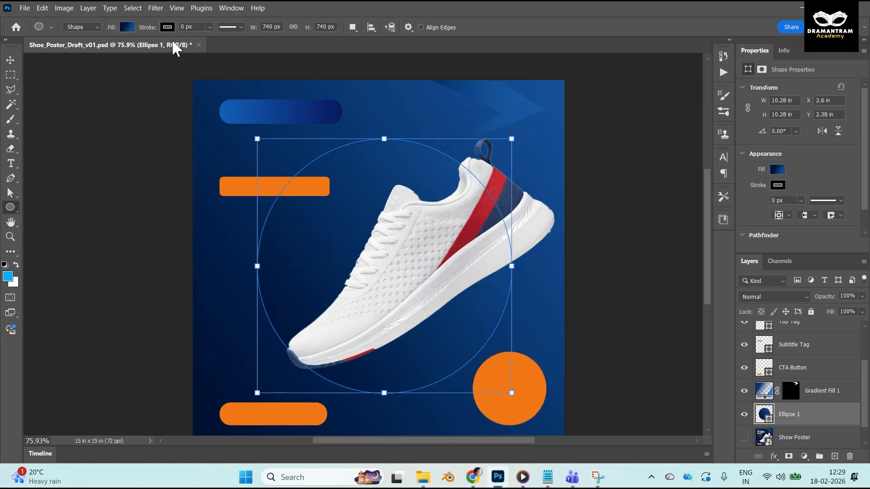
Fill the circle with a radial blue-to-transparent gradient at 78% scale and rename its layer BG Glow.
{"action": "left_click", "coordinate": [127, 27]}
{"action": "double_click", "coordinate": [54, 177]}
{"action": "key", "text": "Return"}
{"action": "left_click", "coordinate": [197, 150]}
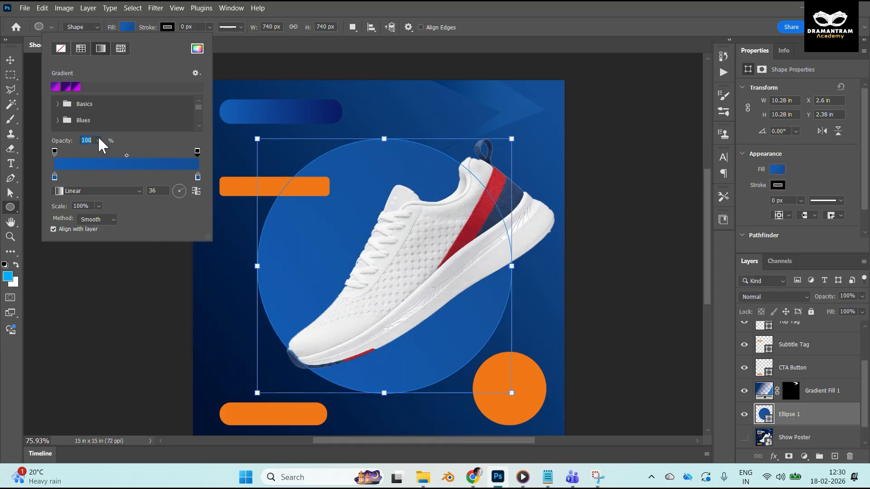
{"action": "left_click_drag", "start_coordinate": [98, 141], "coordinate": [48, 179]}
{"action": "left_click", "coordinate": [127, 190]}
{"action": "left_click", "coordinate": [91, 202]}
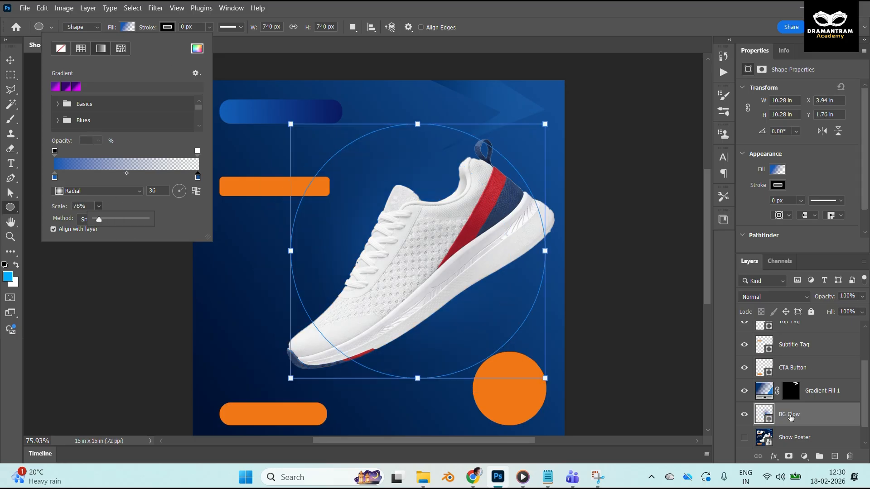
{"action": "key", "text": "Return"}
{"action": "key", "text": "v"}
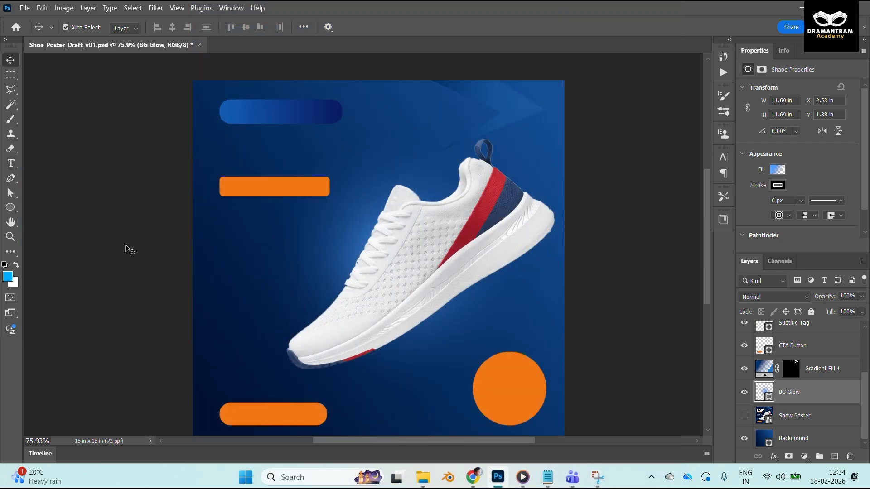
Start a point text layer on the poster just below the blue rounded tag.
{"action": "left_click", "coordinate": [15, 164]}
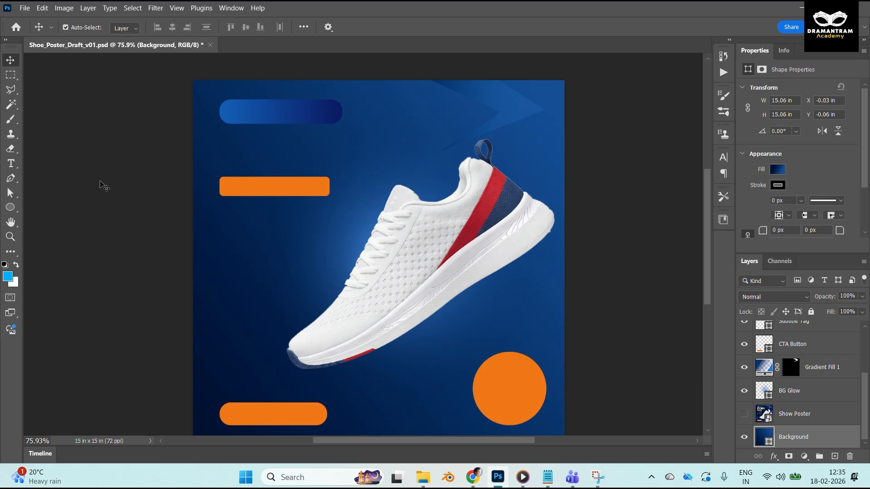
{"action": "left_click", "coordinate": [152, 192]}
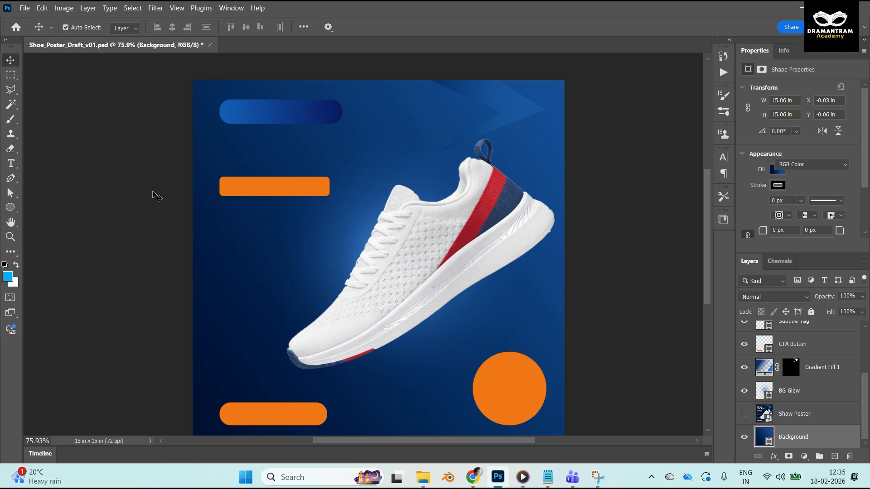
{"action": "left_click", "coordinate": [11, 163]}
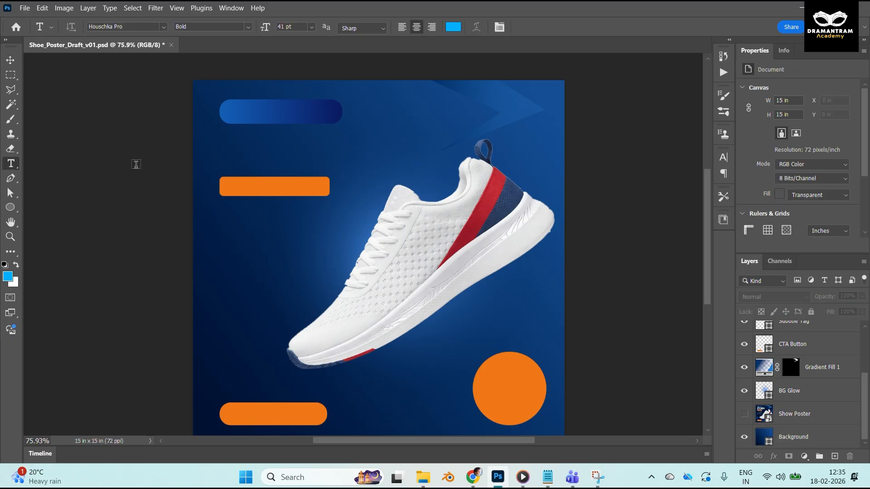
{"action": "left_click", "coordinate": [224, 138]}
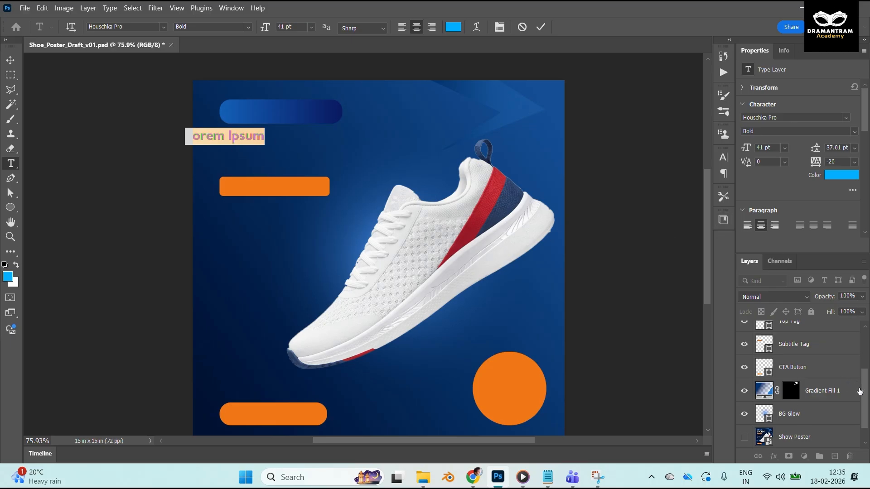
{"action": "scroll", "coordinate": [769, 334], "scroll_direction": "up", "scroll_amount": 4}
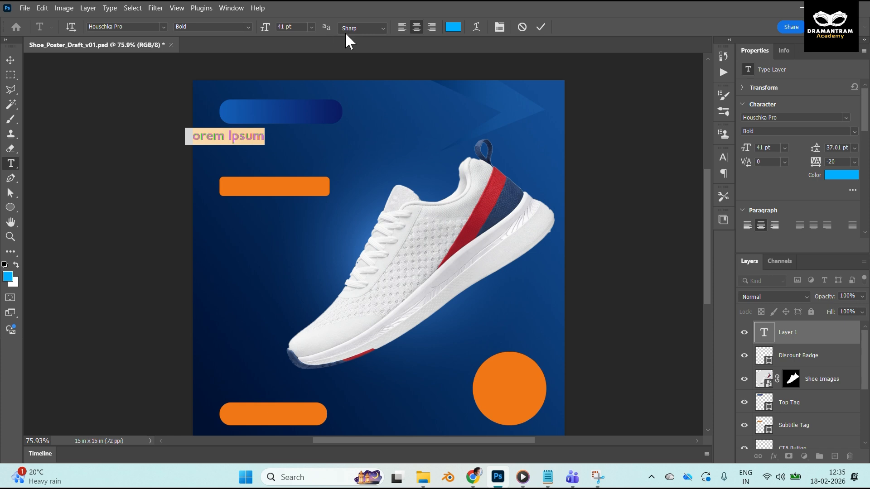
Set the placeholder text size to 150 pt and filter the available fonts to Sans Serif.
{"action": "left_click", "coordinate": [163, 26]}
{"action": "left_click", "coordinate": [163, 27]}
{"action": "left_click", "coordinate": [248, 28]}
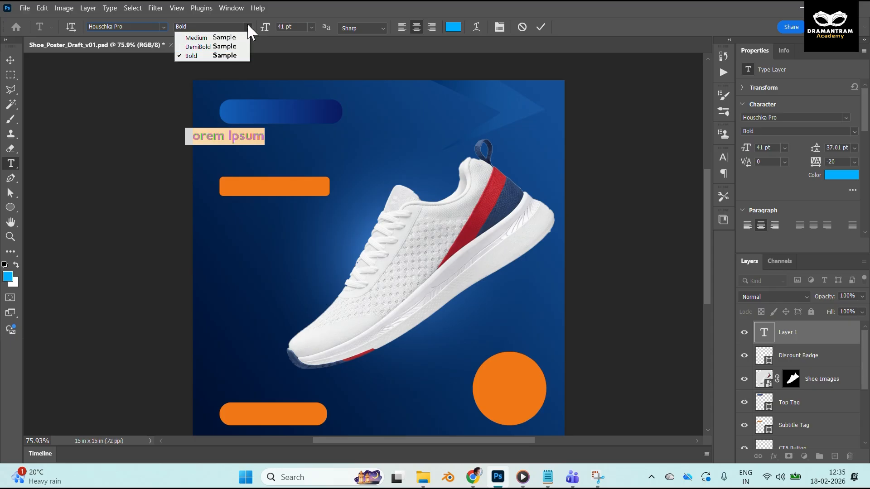
{"action": "left_click", "coordinate": [249, 27]}
{"action": "left_click", "coordinate": [312, 27]}
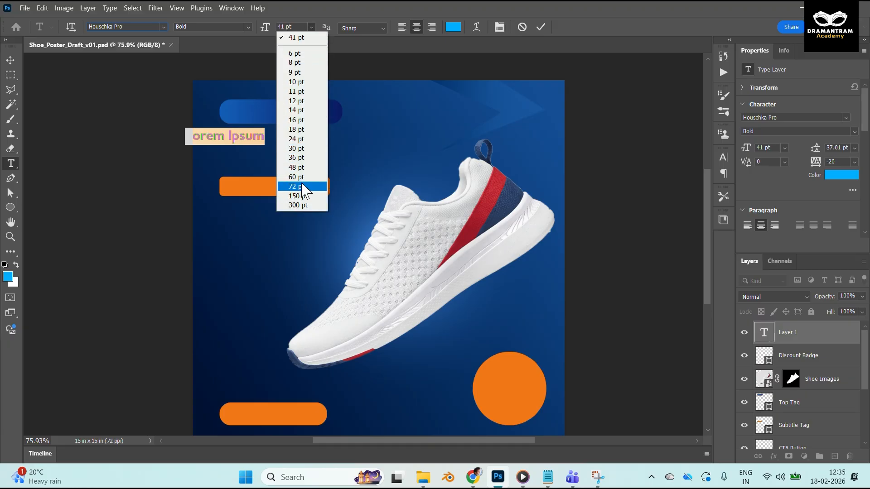
{"action": "left_click", "coordinate": [302, 197]}
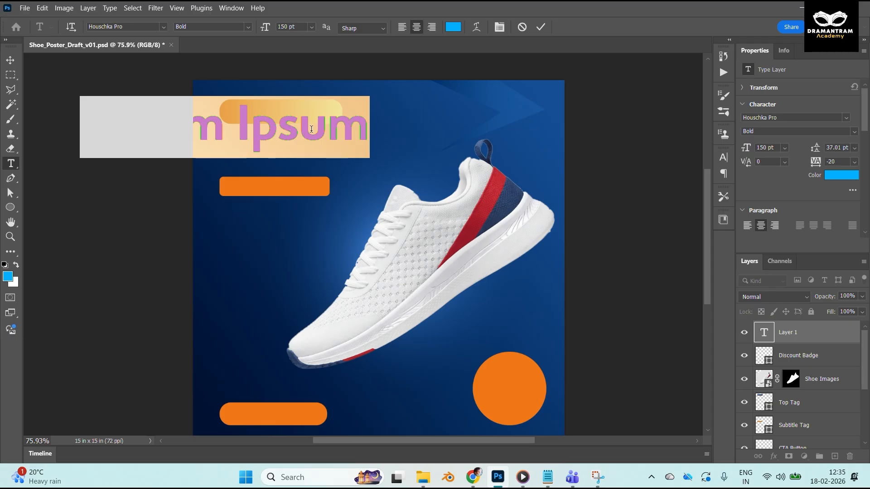
{"action": "left_click", "coordinate": [163, 26]}
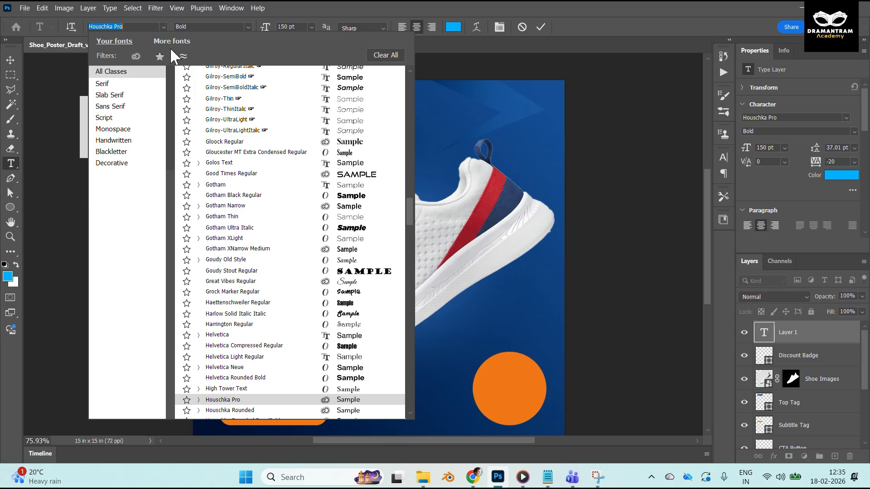
{"action": "left_click", "coordinate": [115, 107]}
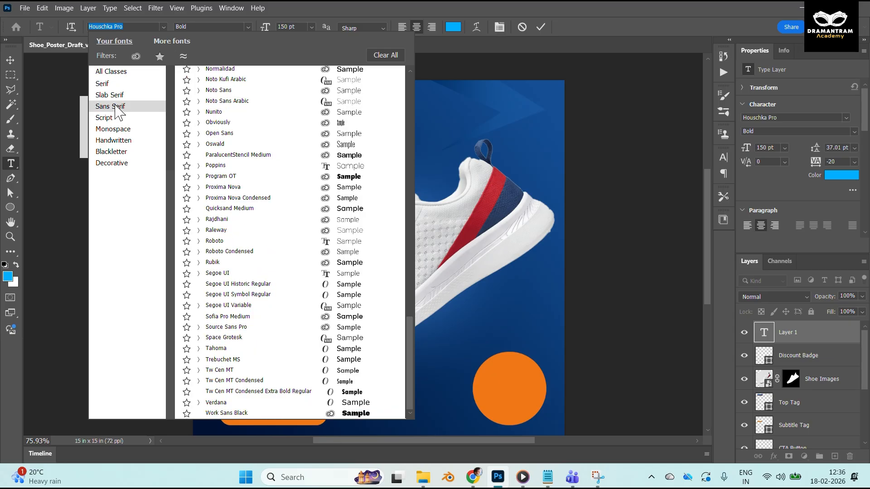
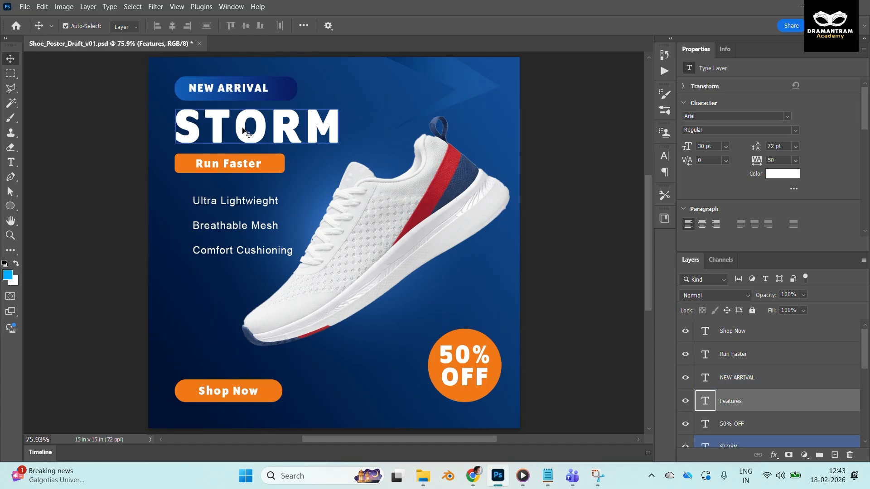
Shift the Run Faster text slightly left inside its orange tag, in line with the NEW ARRIVAL text.
{"action": "left_click", "coordinate": [248, 93]}
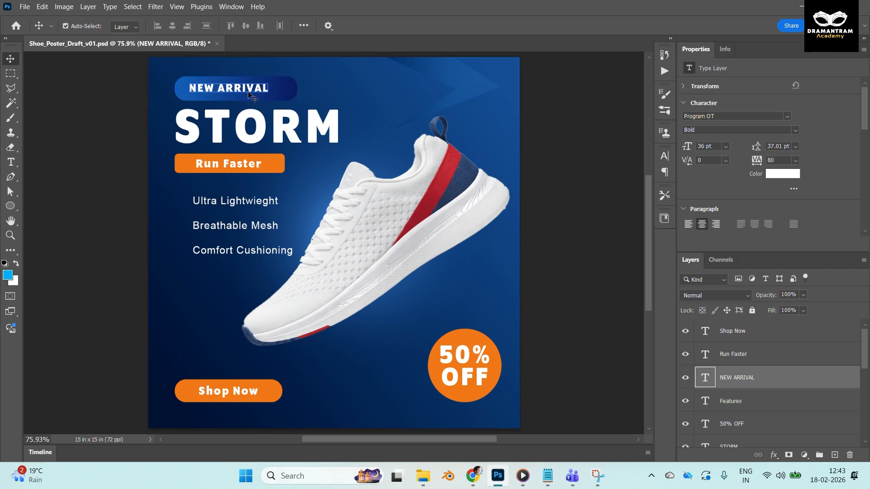
{"action": "left_click", "coordinate": [254, 129]}
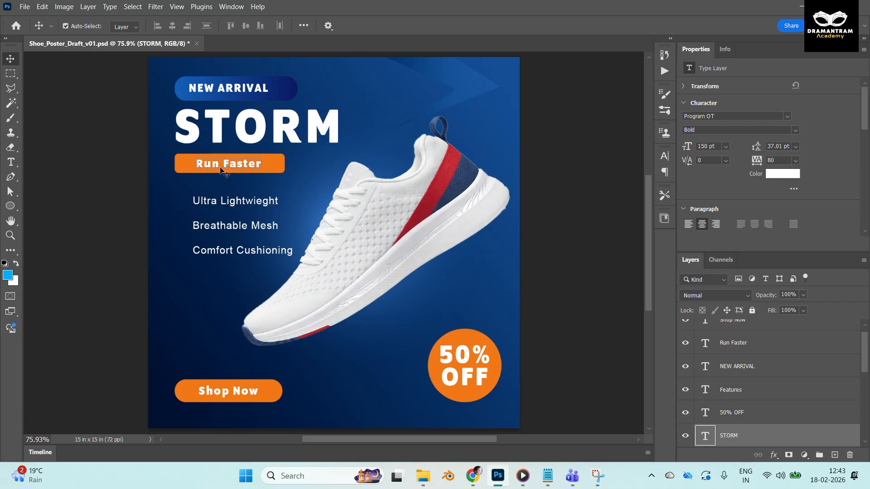
{"action": "mouse_move", "coordinate": [222, 168]}
{"action": "left_mouse_down"}
{"action": "mouse_move", "coordinate": [230, 167]}
{"action": "mouse_move", "coordinate": [218, 166]}
{"action": "left_mouse_up"}
Check the type settings of the Features text and the 50% OFF text.
{"action": "left_click", "coordinate": [233, 210]}
{"action": "double_click", "coordinate": [244, 212]}
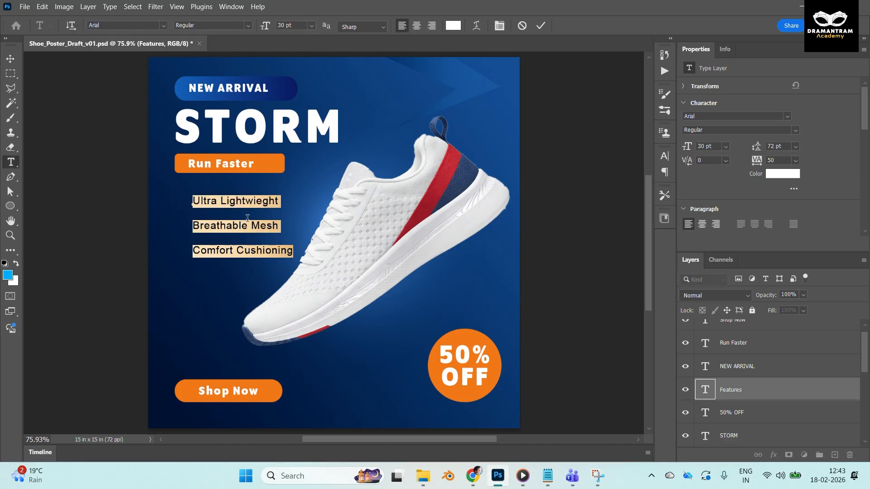
{"action": "left_click", "coordinate": [10, 58]}
{"action": "left_click", "coordinate": [457, 380]}
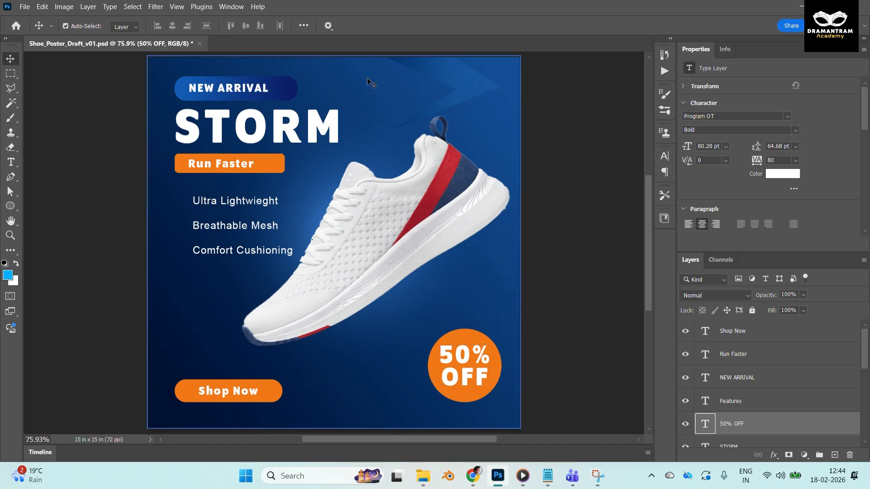
Reduce the size of the three-line Features text to 27 pt.
{"action": "double_click", "coordinate": [225, 207]}
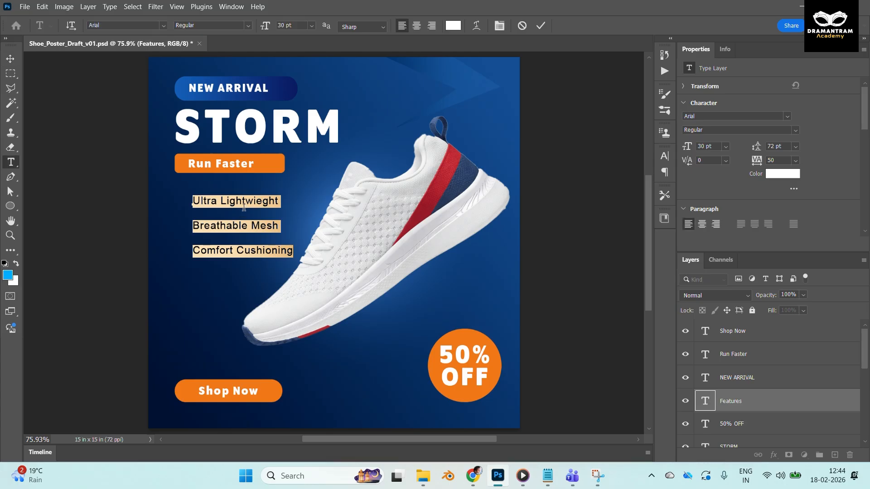
{"action": "key", "text": "ctrl+shift+comma"}
{"action": "left_click", "coordinate": [7, 59]}
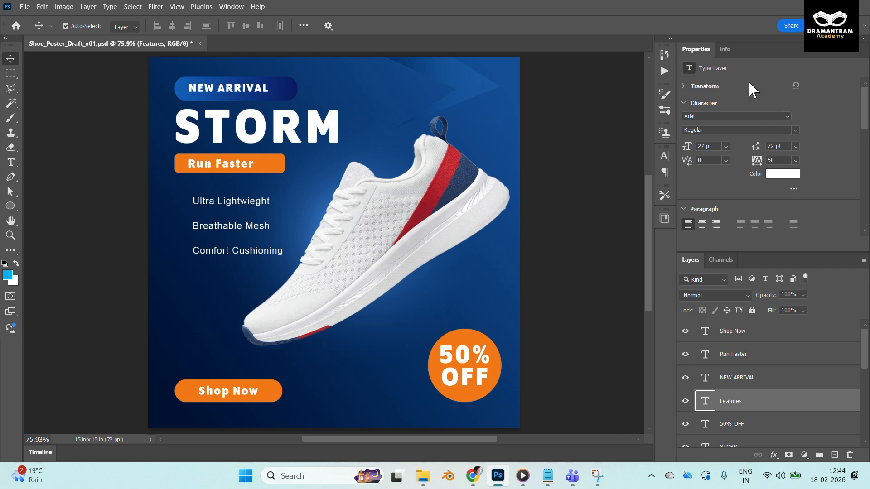
Show the Character panel for detailed type settings.
{"action": "left_click", "coordinate": [232, 7]}
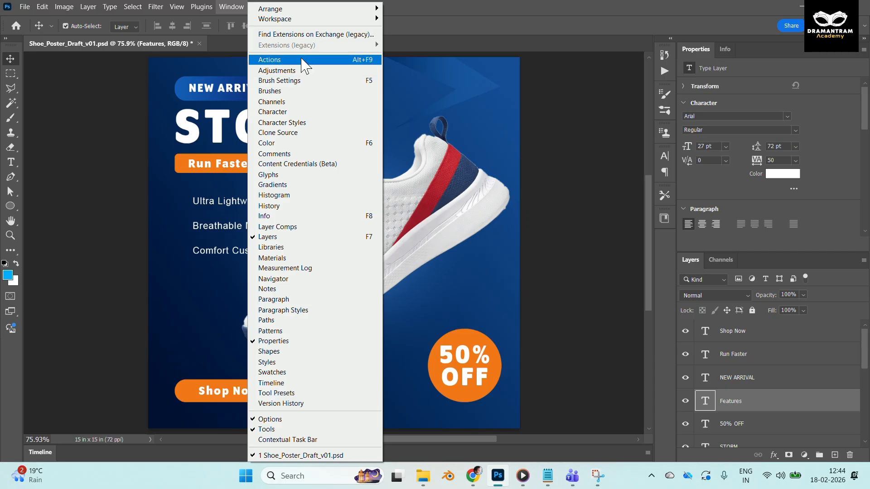
{"action": "left_click", "coordinate": [589, 11]}
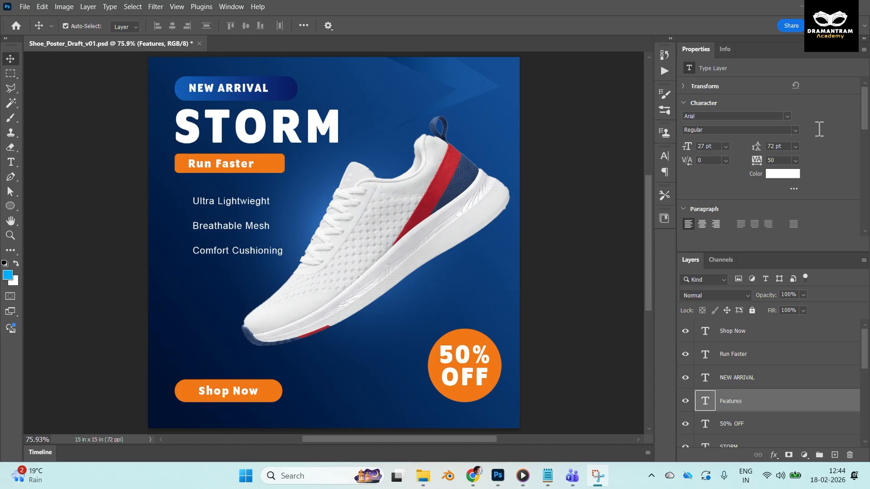
{"action": "left_click", "coordinate": [230, 7]}
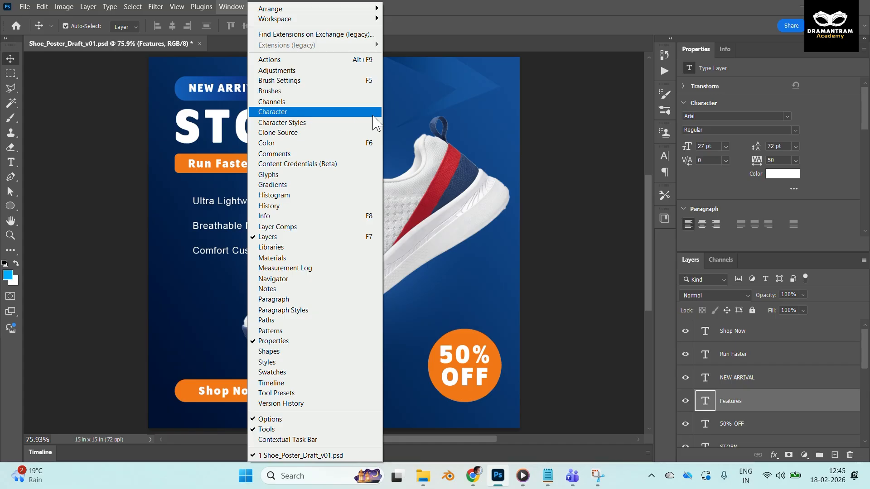
{"action": "left_click", "coordinate": [629, 14]}
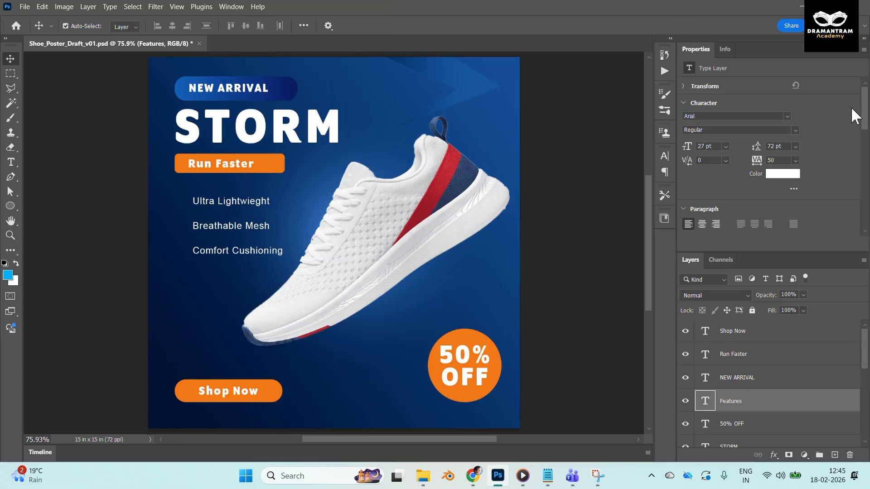
{"action": "left_click", "coordinate": [231, 6]}
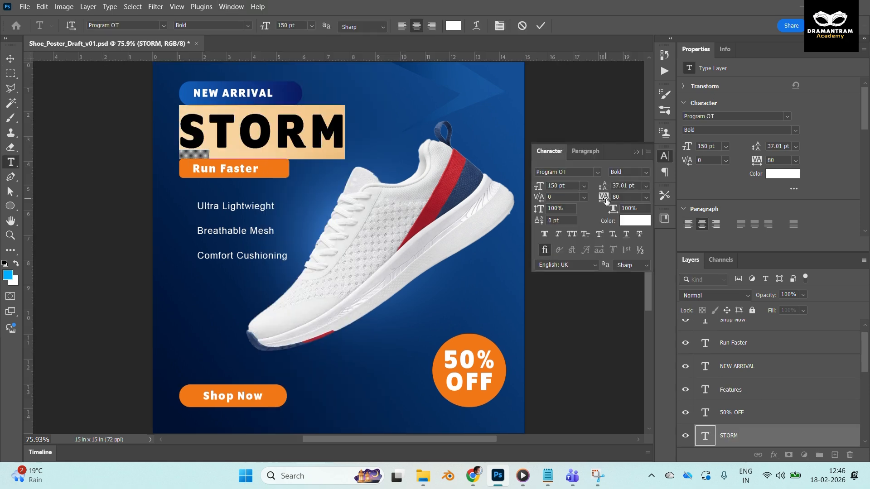
Try different tracking on the STORM headline and different leading on the Features text, then undo the leading change.
{"action": "left_click_drag", "start_coordinate": [605, 198], "coordinate": [520, 203]}
{"action": "left_click", "coordinate": [7, 61]}
{"action": "double_click", "coordinate": [208, 211]}
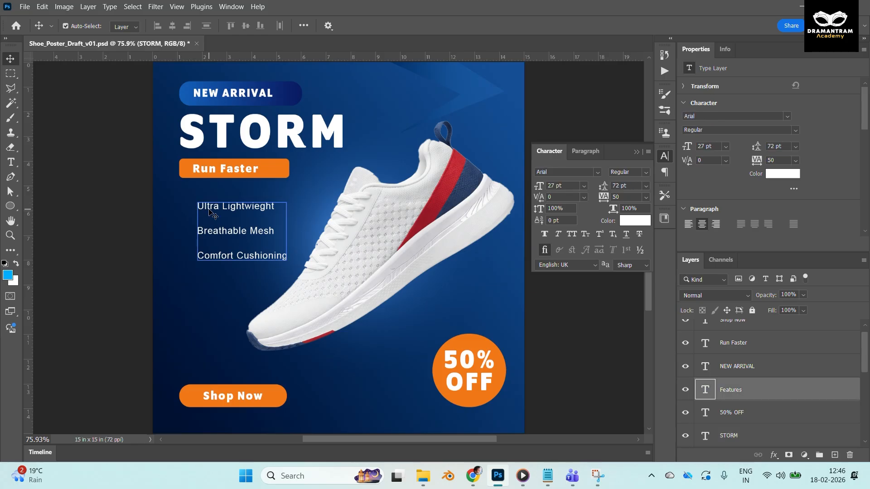
{"action": "left_click_drag", "start_coordinate": [604, 187], "coordinate": [625, 190]}
{"action": "key", "text": "ctrl+z"}
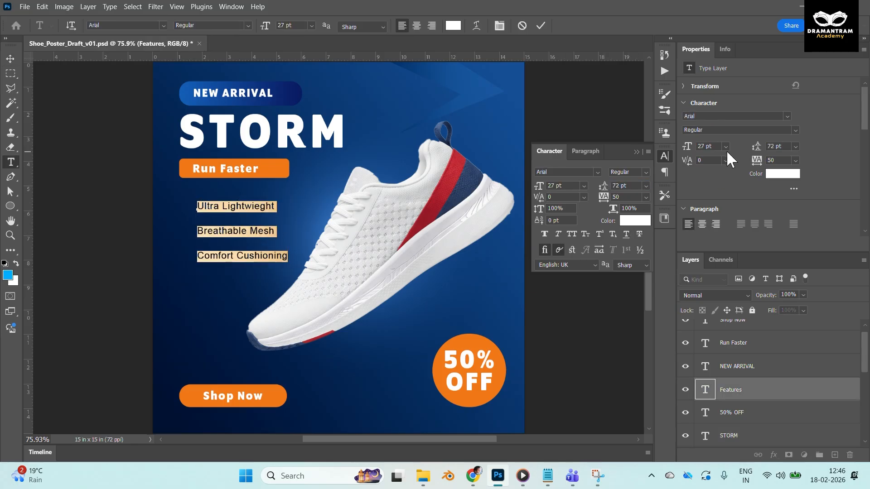
Try centre and right alignment on the Features text, then return it to left alignment.
{"action": "left_click", "coordinate": [702, 225]}
{"action": "left_click", "coordinate": [715, 224]}
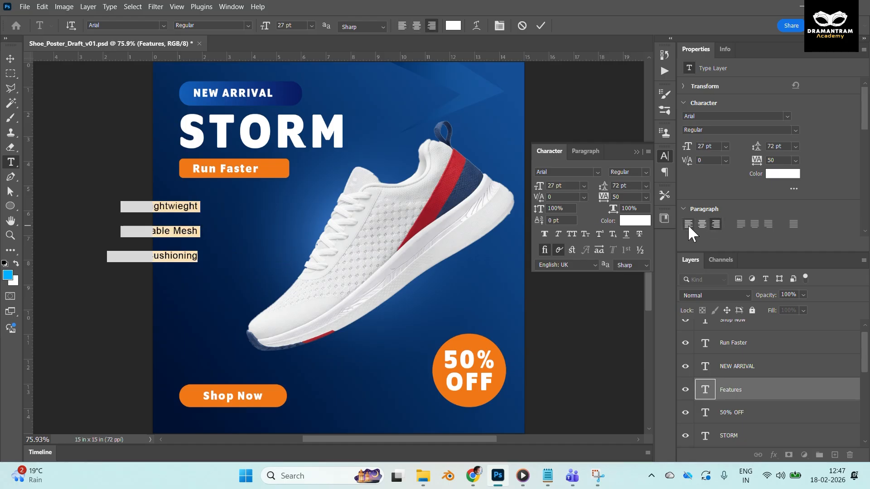
{"action": "left_click", "coordinate": [688, 224]}
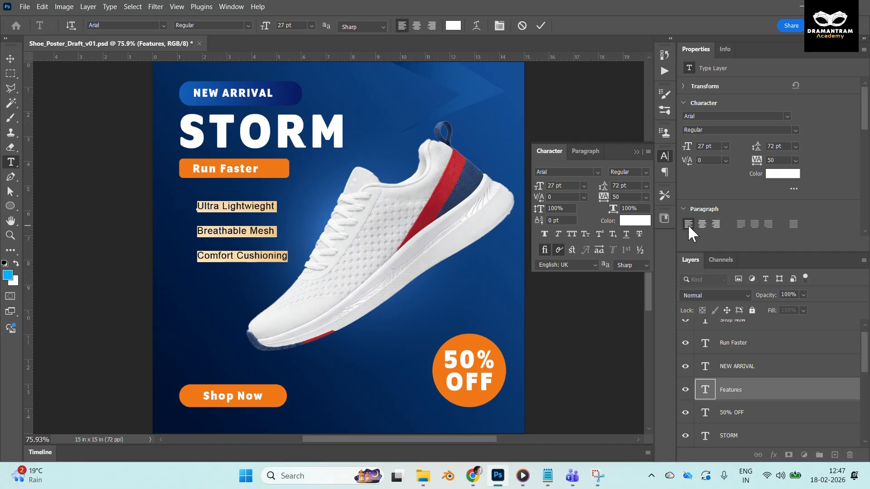
{"action": "left_click", "coordinate": [10, 59]}
Close the floating Character panel.
{"action": "left_click_drag", "start_coordinate": [28, 99], "coordinate": [13, 157]}
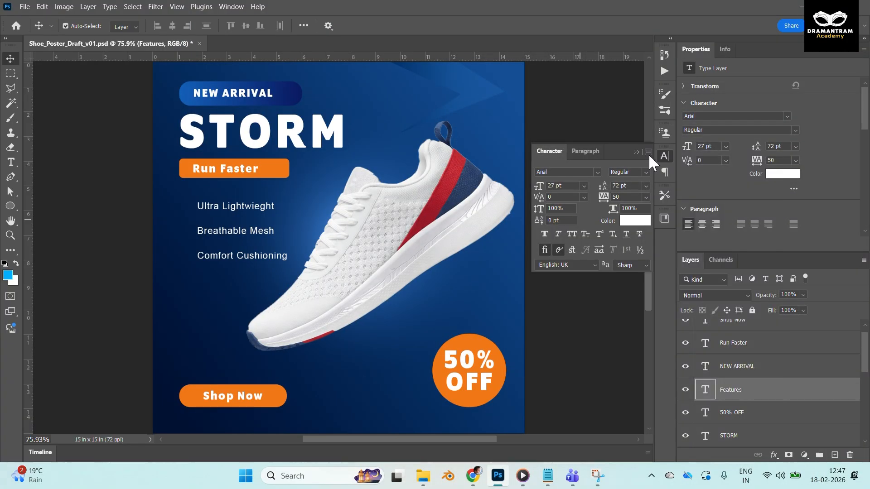
{"action": "left_click", "coordinate": [648, 153]}
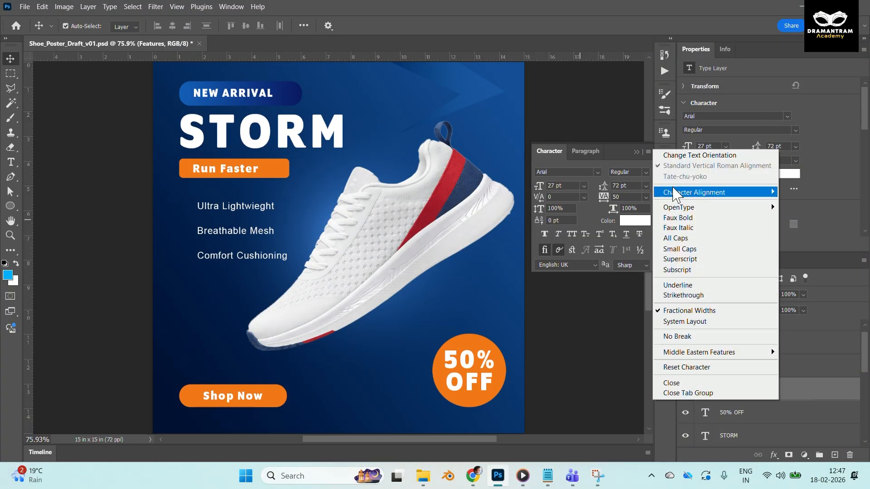
{"action": "left_click", "coordinate": [672, 383]}
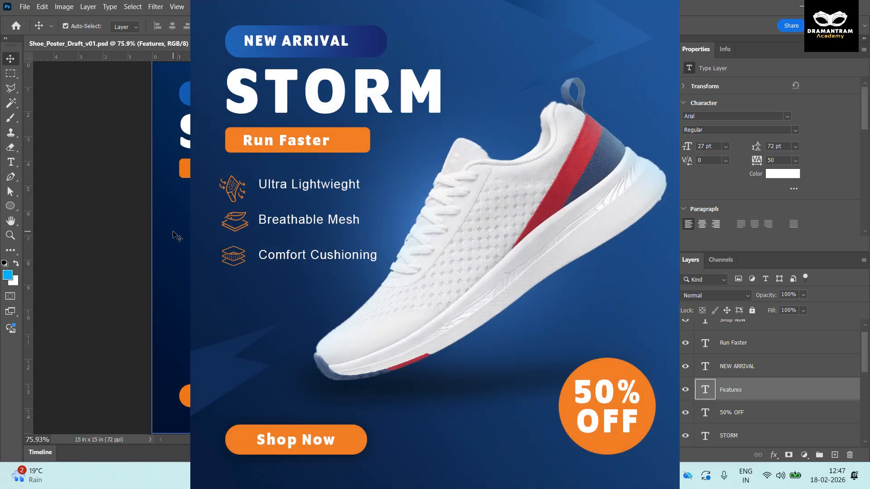
{"action": "left_click_drag", "start_coordinate": [28, 208], "coordinate": [104, 198]}
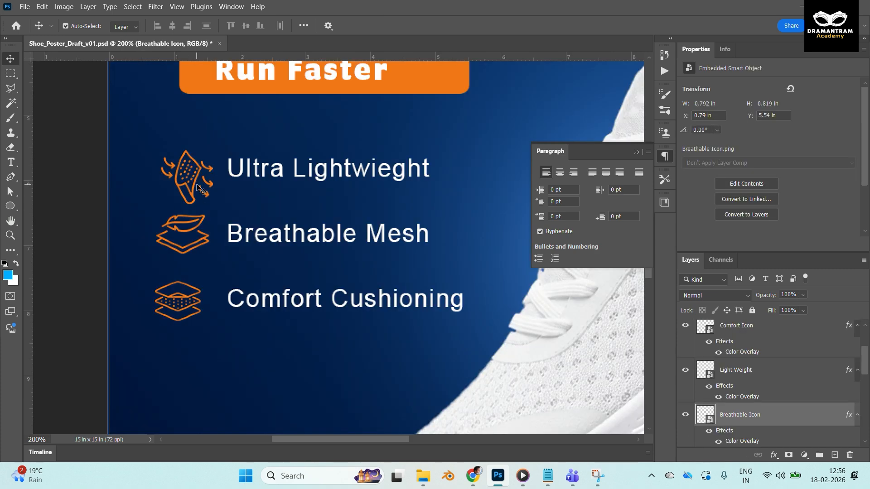
{"action": "left_click_drag", "start_coordinate": [181, 169], "coordinate": [184, 168]}
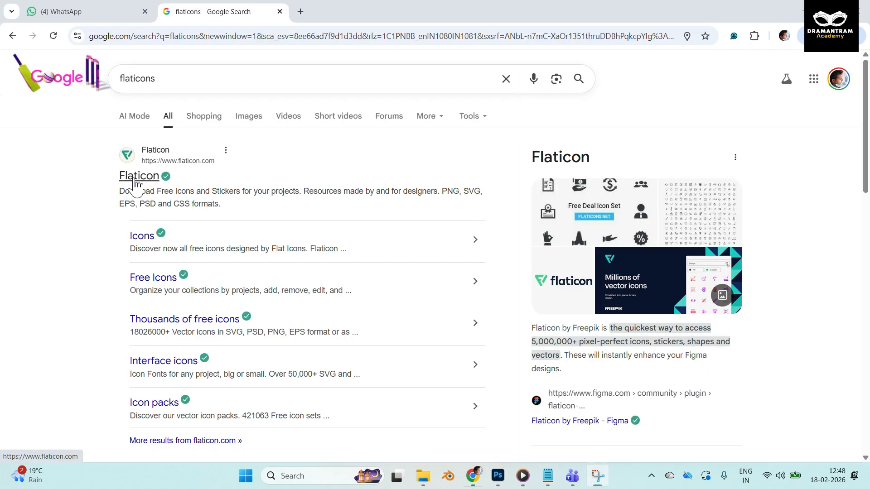
Open the Flaticon website in the browser and download the free feather-over-layers icon from a "lightweight" search.
{"action": "left_click", "coordinate": [151, 177]}
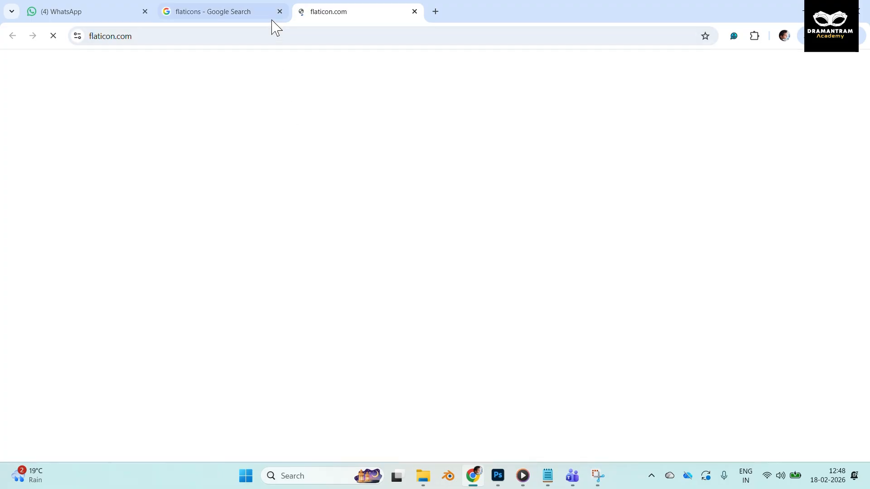
{"action": "left_click", "coordinate": [280, 11]}
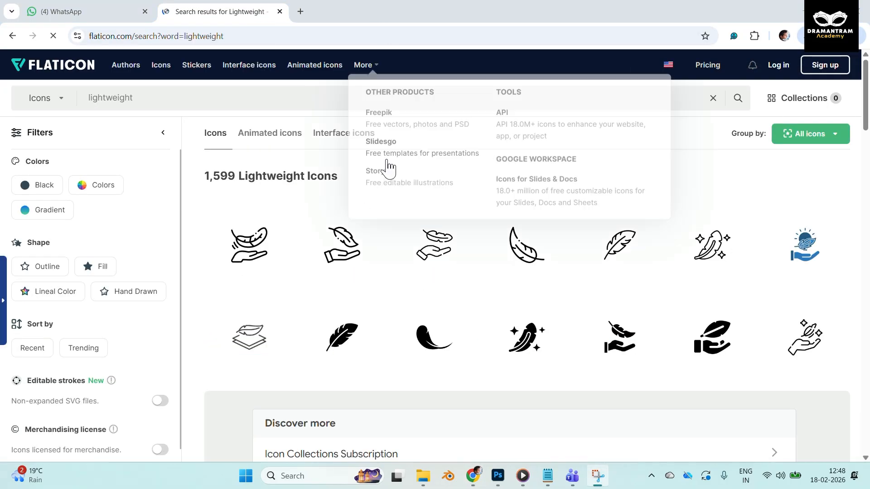
{"action": "left_click", "coordinate": [258, 353]}
{"action": "left_click", "coordinate": [575, 119]}
{"action": "left_click", "coordinate": [657, 290]}
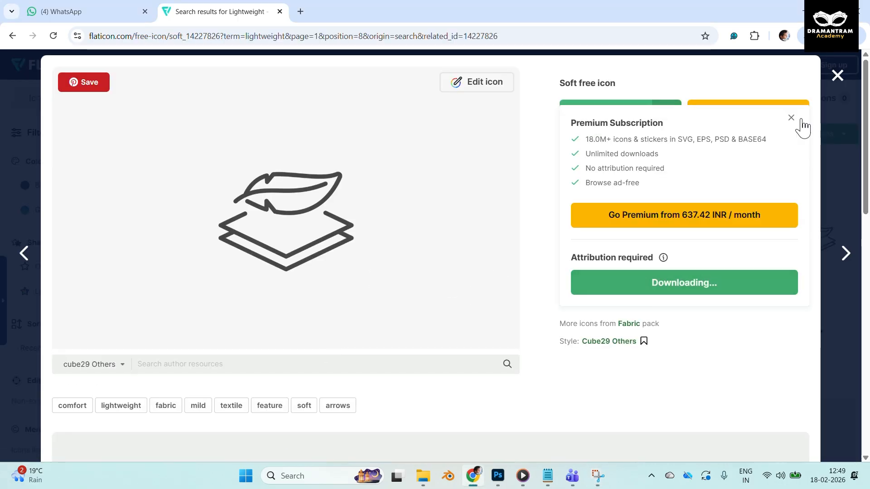
Close the feather icon's page, search Flaticon for "breathable" and open the perforated fabric icon with curved arrows.
{"action": "left_click", "coordinate": [837, 75]}
{"action": "left_click", "coordinate": [146, 98]}
{"action": "type", "text": "breathable"}
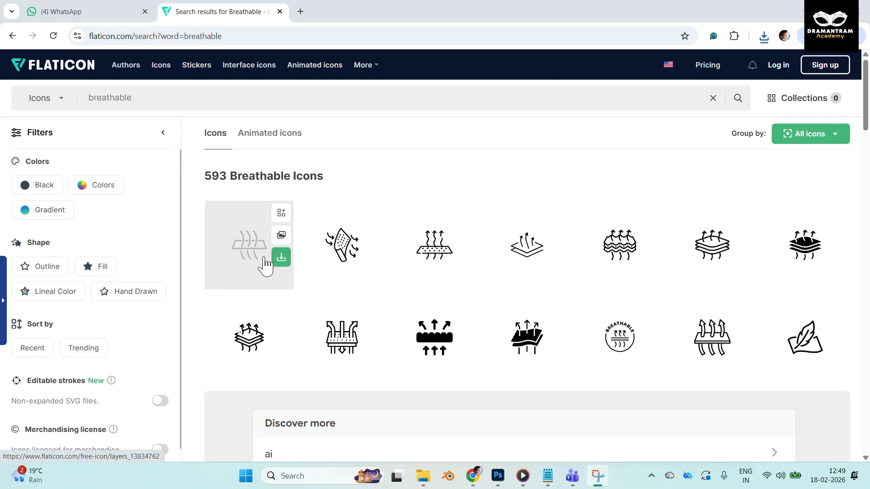
{"action": "left_click", "coordinate": [342, 245]}
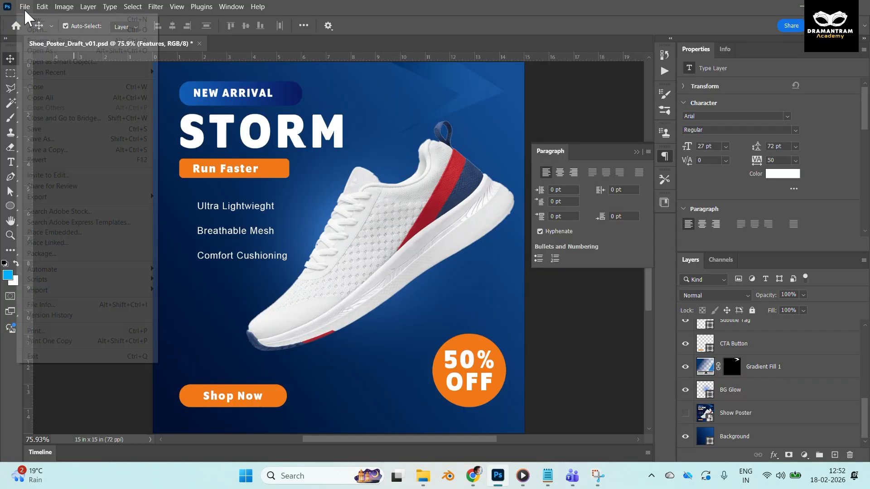
In Photoshop, place Breathable Icon from the Icons folder as an embedded object and shrink it beside the Ultra Lightwieght text.
{"action": "left_click", "coordinate": [24, 6]}
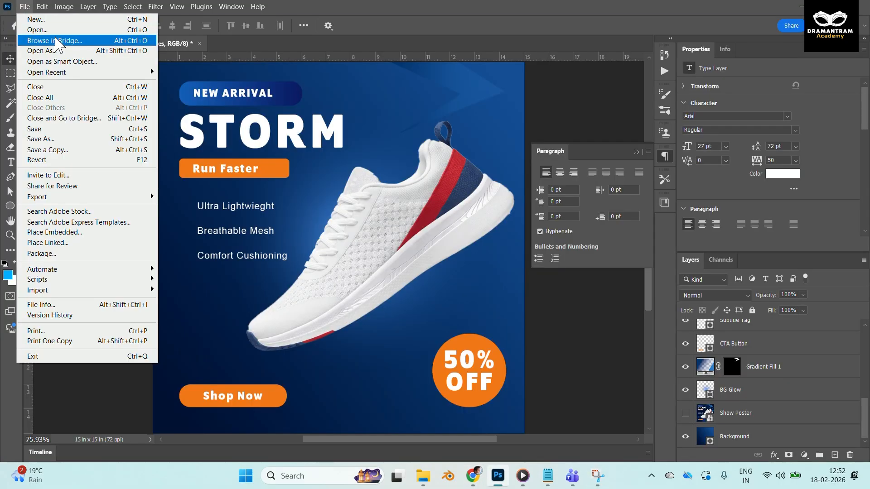
{"action": "left_click", "coordinate": [73, 232]}
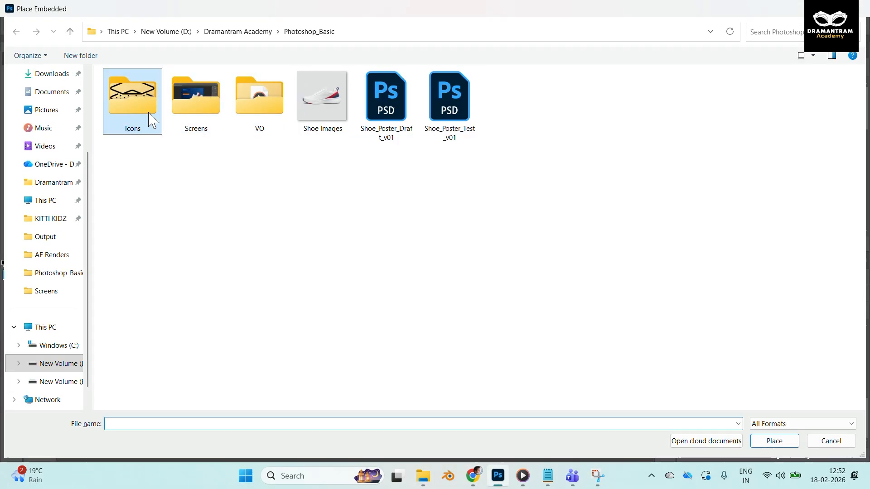
{"action": "double_click", "coordinate": [149, 118]}
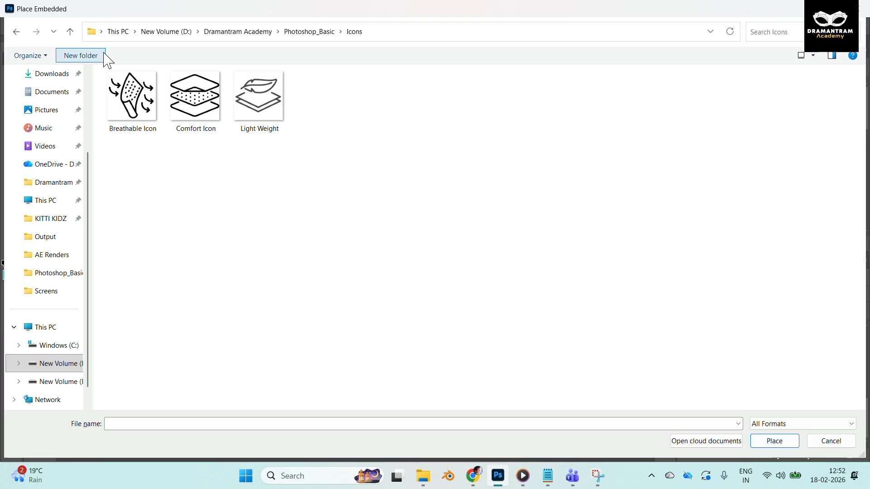
{"action": "left_click", "coordinate": [129, 98]}
{"action": "left_click", "coordinate": [262, 120]}
{"action": "left_click", "coordinate": [136, 118]}
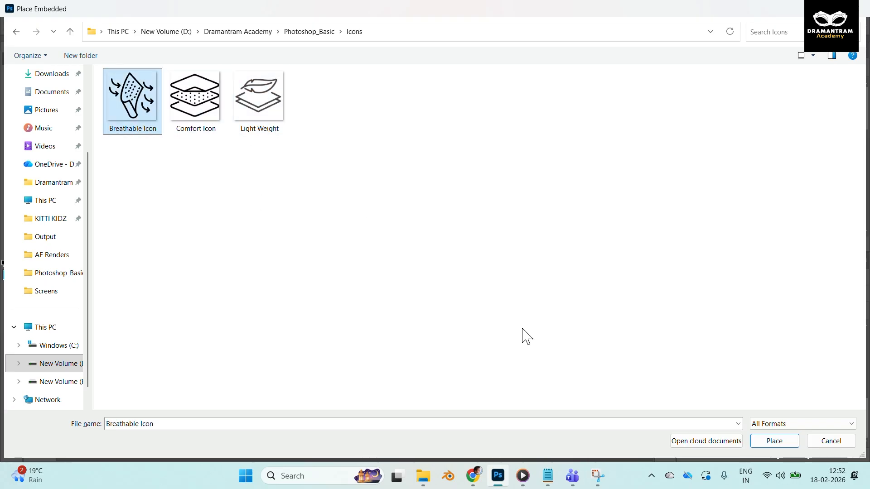
{"action": "left_click", "coordinate": [770, 442]}
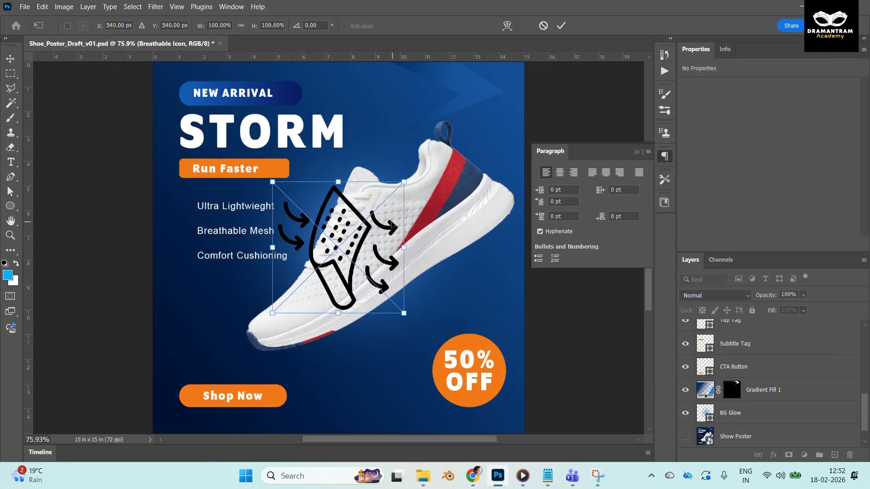
{"action": "left_click_drag", "start_coordinate": [407, 182], "coordinate": [181, 222]}
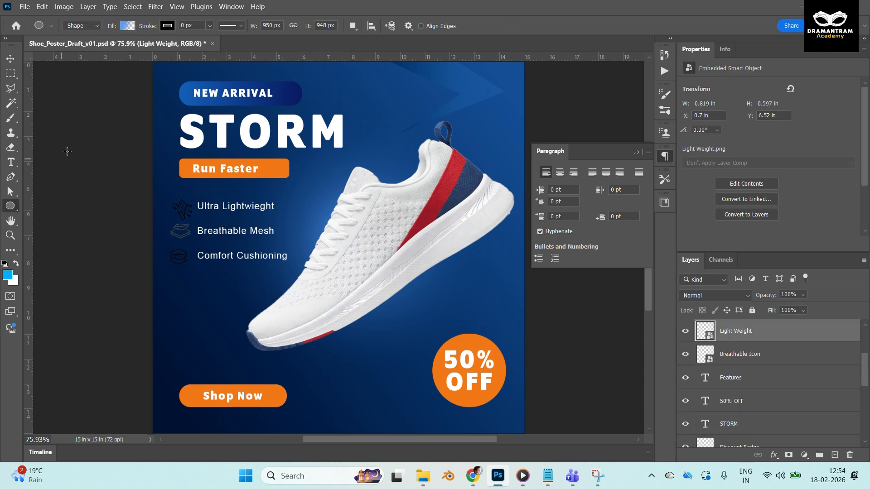
Set the Ellipse tool's fill to solid white and draw a circle about 171 px wide over the middle of the shoe.
{"action": "left_click", "coordinate": [126, 26]}
{"action": "left_click", "coordinate": [84, 45]}
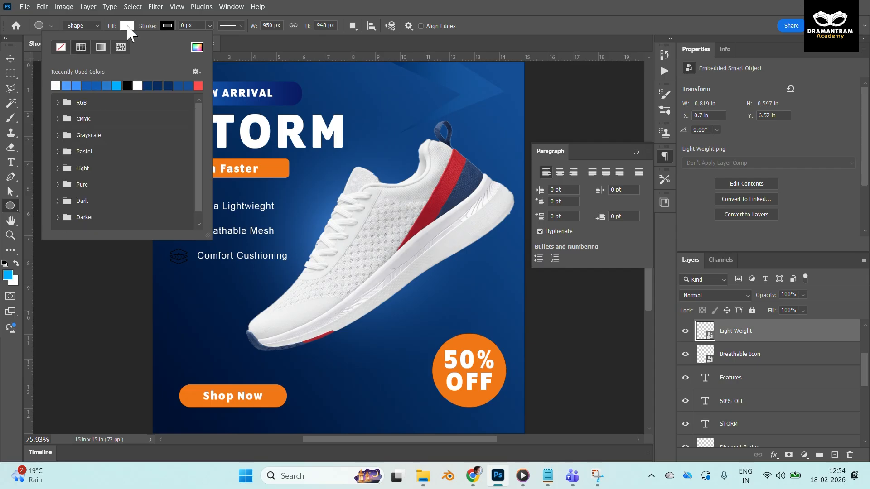
{"action": "left_click", "coordinate": [128, 26]}
{"action": "left_click_drag", "start_coordinate": [345, 215], "coordinate": [404, 274]}
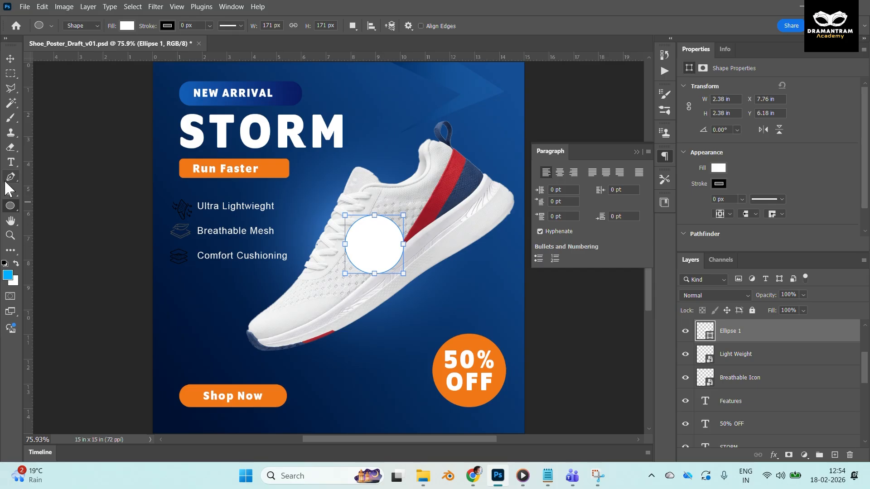
Draw a lightning-bolt shape inside the white circle with the Pen tool.
{"action": "left_click", "coordinate": [10, 177]}
{"action": "left_click", "coordinate": [370, 230]}
{"action": "left_click", "coordinate": [363, 246]}
{"action": "left_click", "coordinate": [377, 247]}
{"action": "left_click", "coordinate": [370, 266]}
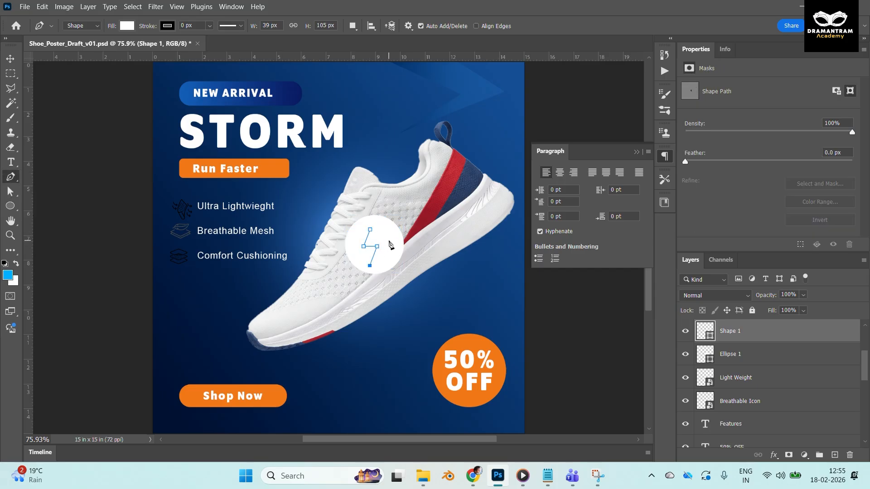
{"action": "left_click", "coordinate": [387, 240]}
{"action": "left_click", "coordinate": [377, 227]}
{"action": "left_click", "coordinate": [379, 232]}
{"action": "key", "text": "v"}
{"action": "left_click", "coordinate": [381, 236]}
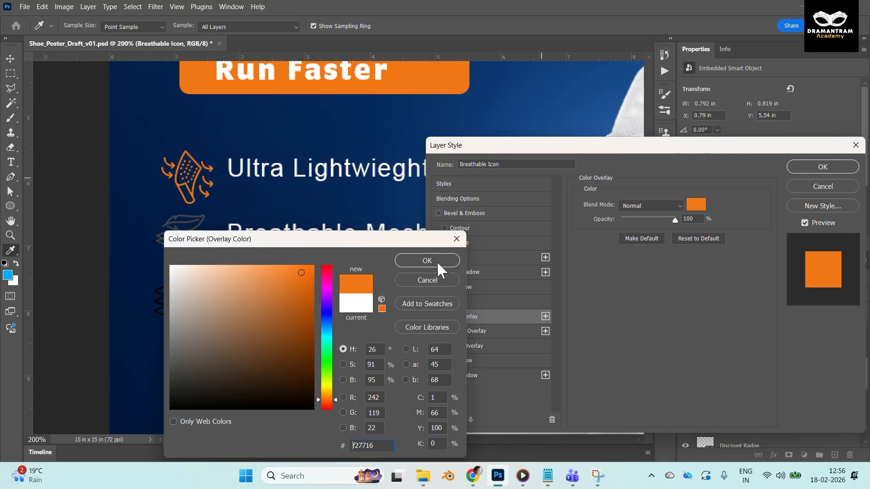
Apply an orange #f27716 Color Overlay to the Breathable Icon layer and copy the effect to the Light Weight and Comfort Icon layers.
{"action": "left_click", "coordinate": [435, 261]}
{"action": "left_click", "coordinate": [823, 167]}
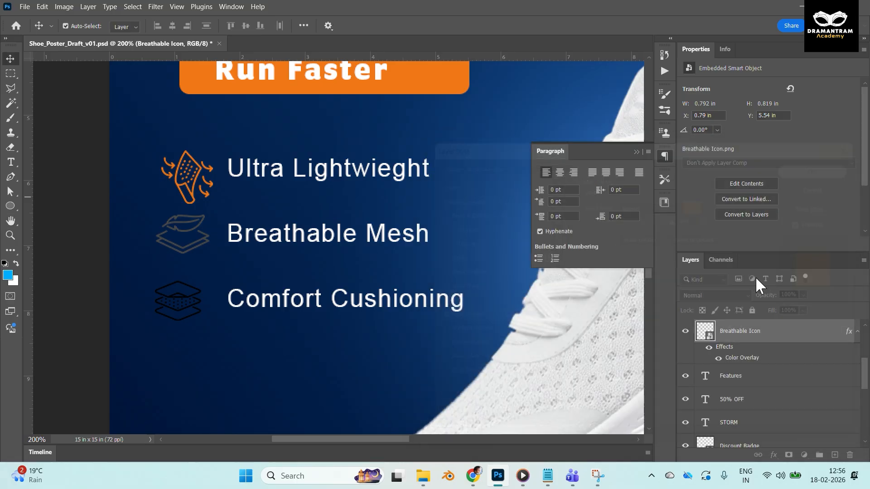
{"action": "scroll", "coordinate": [864, 383], "scroll_direction": "up", "scroll_amount": 3}
{"action": "scroll", "coordinate": [864, 383], "scroll_direction": "up", "scroll_amount": 3}
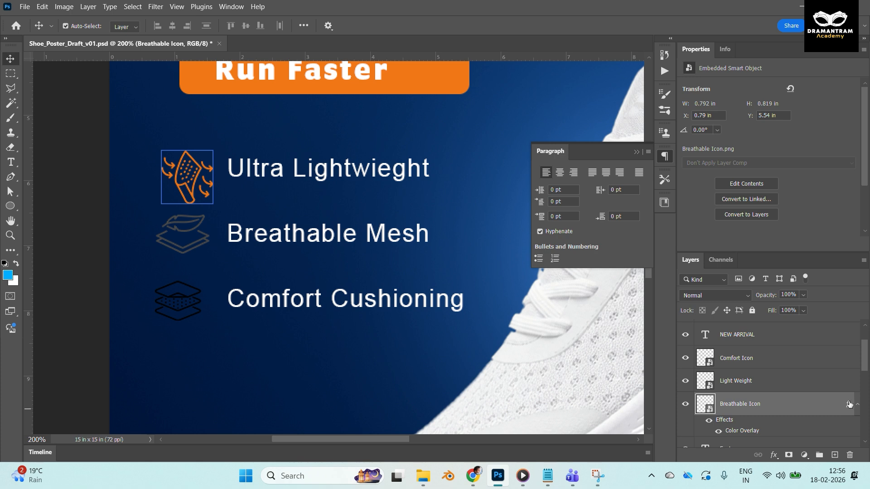
{"action": "left_click_drag", "start_coordinate": [850, 404], "coordinate": [843, 366]}
Move the Breathable Icon up to about X 0.73 in, Y 5.37 in and collapse the Comfort Icon and Light Weight layer effects.
{"action": "left_click_drag", "start_coordinate": [188, 180], "coordinate": [184, 167]}
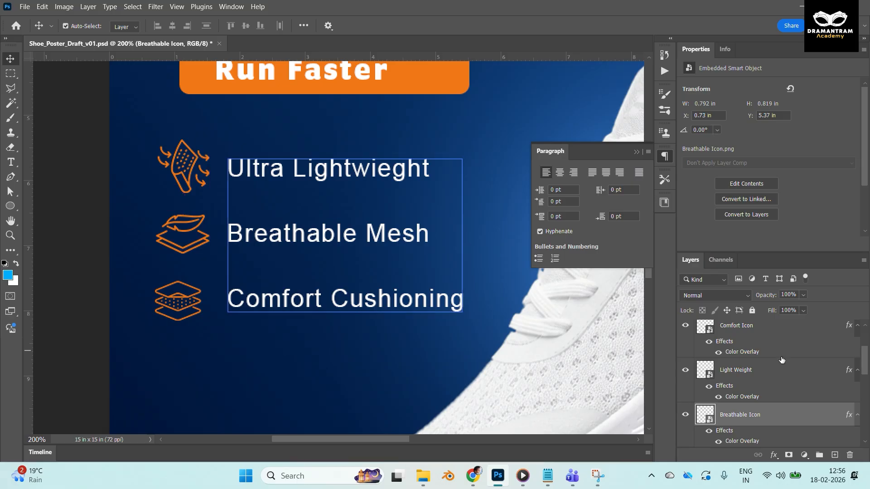
{"action": "left_click", "coordinate": [857, 326]}
{"action": "left_click", "coordinate": [858, 348]}
{"action": "key", "text": "ctrl+minus"}
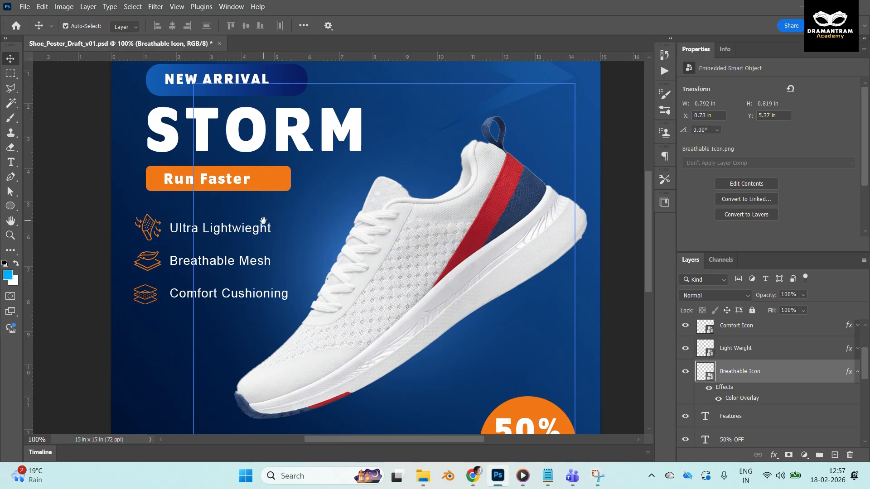
Examine how the three orange icons line up with the feature text lines.
{"action": "left_click", "coordinate": [151, 269]}
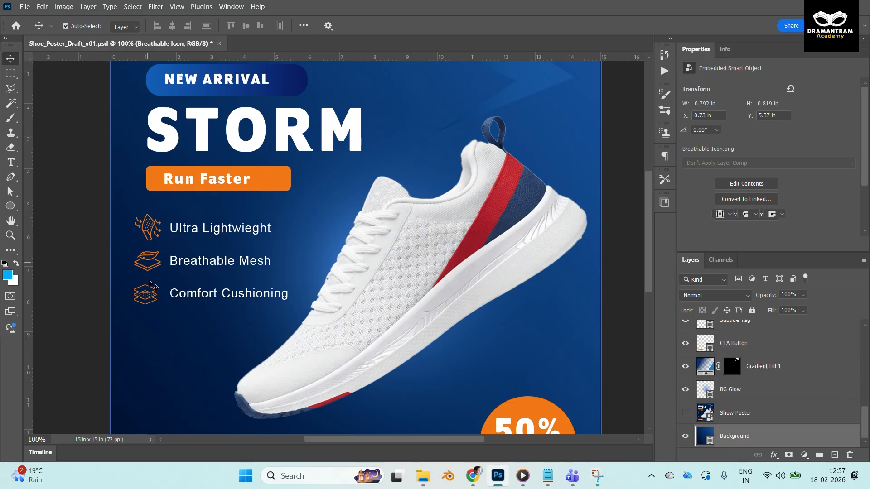
{"action": "left_click", "coordinate": [152, 303]}
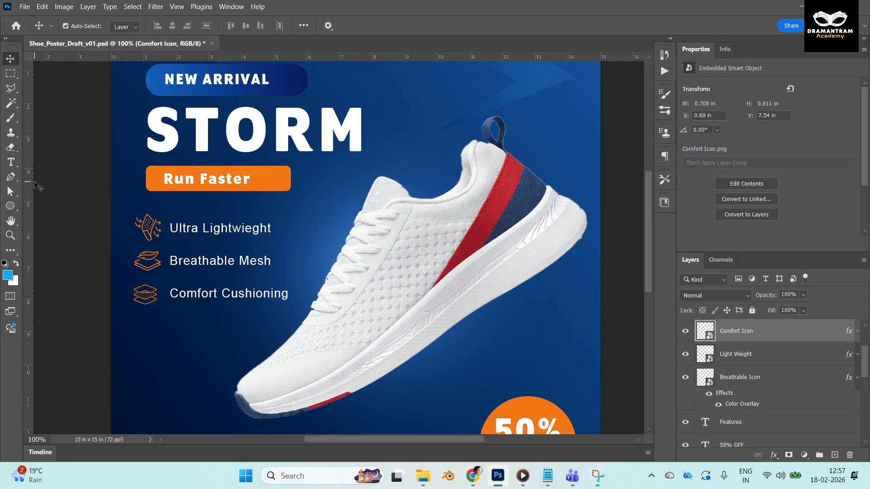
{"action": "left_click", "coordinate": [158, 236]}
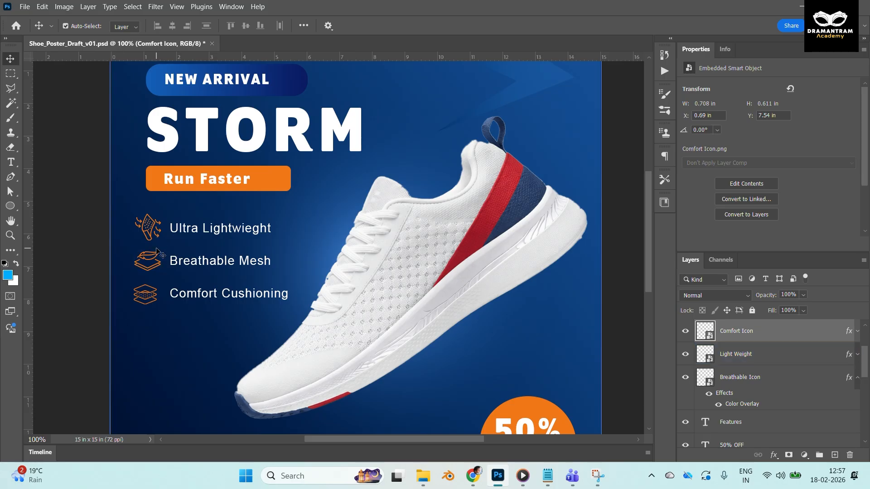
{"action": "key", "text": "ctrl+plus"}
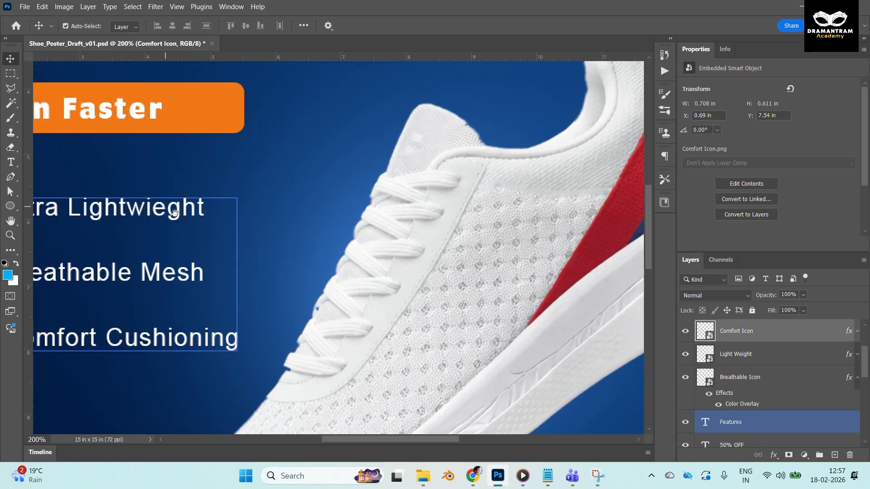
{"action": "left_click_drag", "start_coordinate": [164, 208], "coordinate": [442, 218]}
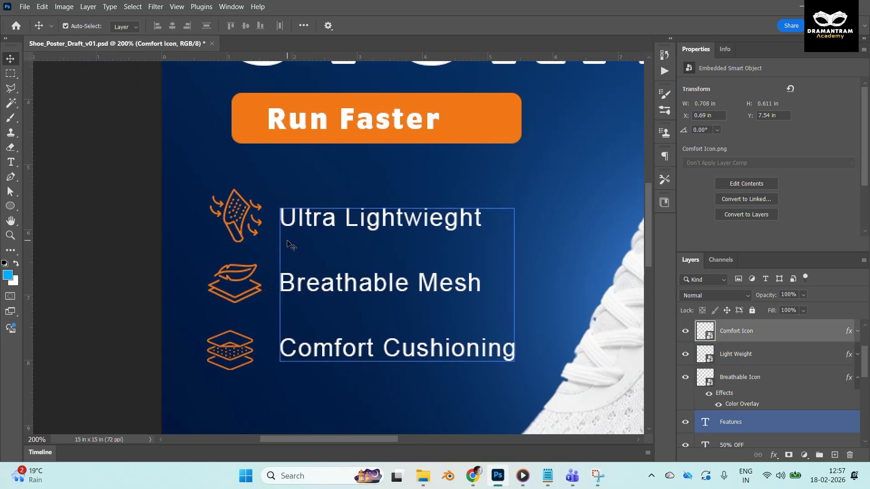
{"action": "key", "text": "ctrl+minus"}
{"action": "left_click_drag", "start_coordinate": [416, 228], "coordinate": [346, 256]}
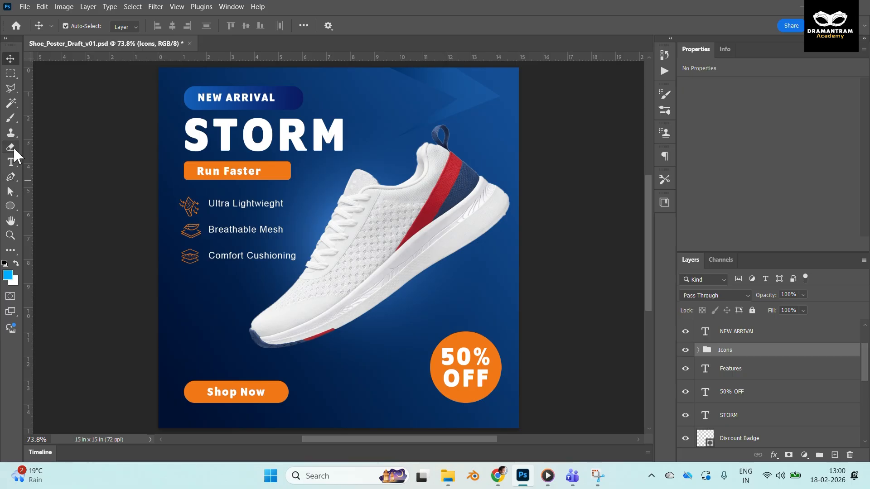
Set up the Brush tool with a size of 89 px, 0% hardness and 64% opacity.
{"action": "left_click", "coordinate": [10, 119]}
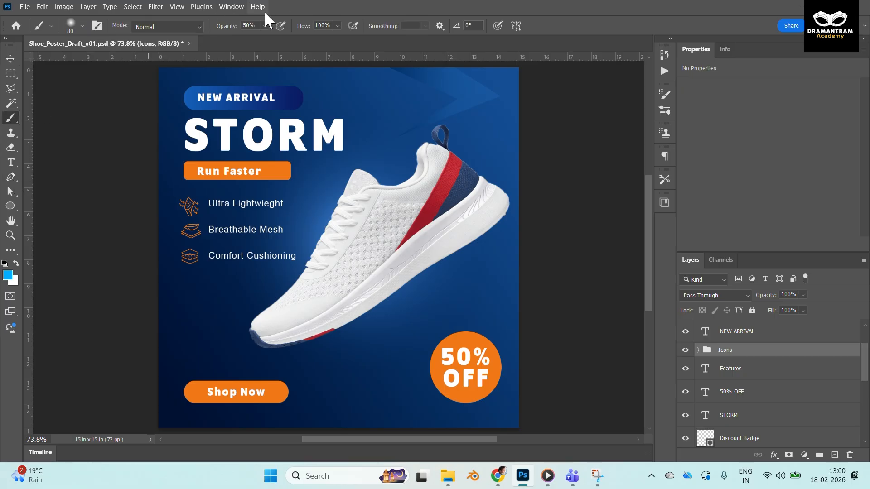
{"action": "left_click", "coordinate": [83, 26]}
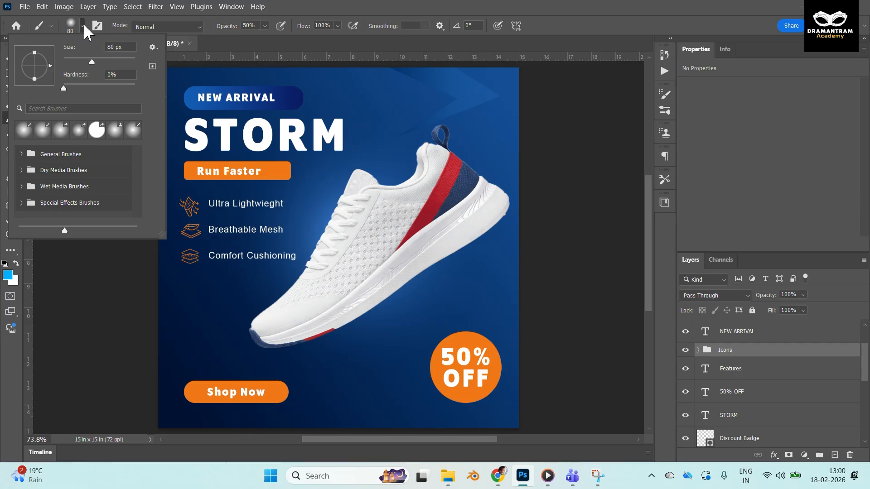
{"action": "mouse_move", "coordinate": [92, 63]}
{"action": "left_mouse_down"}
{"action": "mouse_move", "coordinate": [120, 63]}
{"action": "mouse_move", "coordinate": [93, 64]}
{"action": "mouse_move", "coordinate": [98, 71]}
{"action": "left_mouse_up"}
{"action": "mouse_move", "coordinate": [61, 88]}
{"action": "left_mouse_down"}
{"action": "mouse_move", "coordinate": [121, 88]}
{"action": "mouse_move", "coordinate": [64, 89]}
{"action": "left_mouse_up"}
{"action": "left_click", "coordinate": [266, 26]}
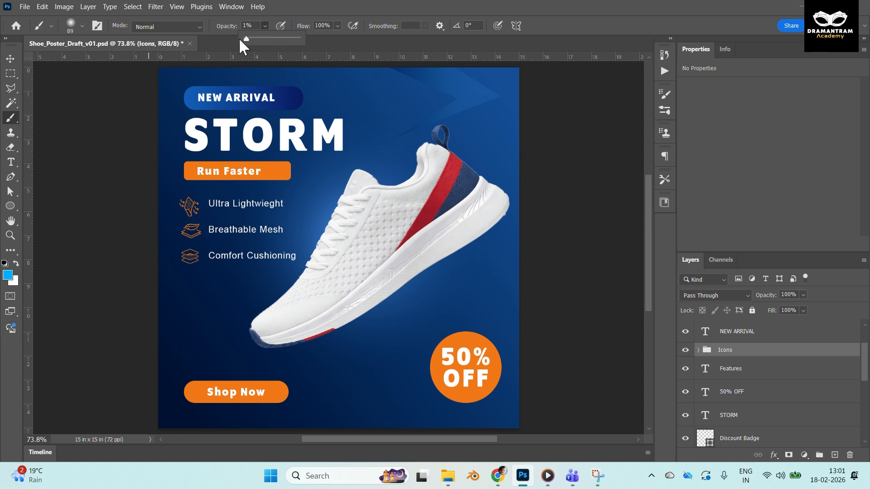
{"action": "key", "text": "ctrl+z"}
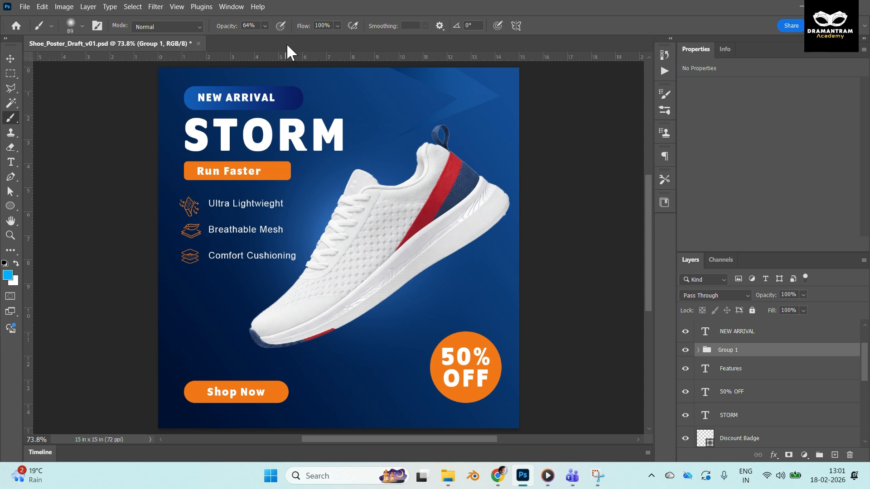
{"action": "left_click", "coordinate": [337, 25]}
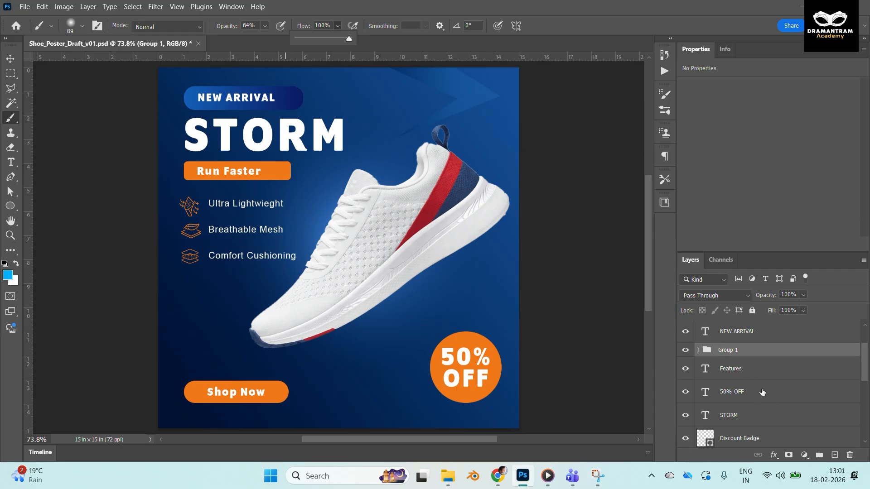
Create a new layer named Shadow and set the foreground colour to black.
{"action": "key", "text": "ctrl+shift+n"}
{"action": "type", "text": "Shadow"}
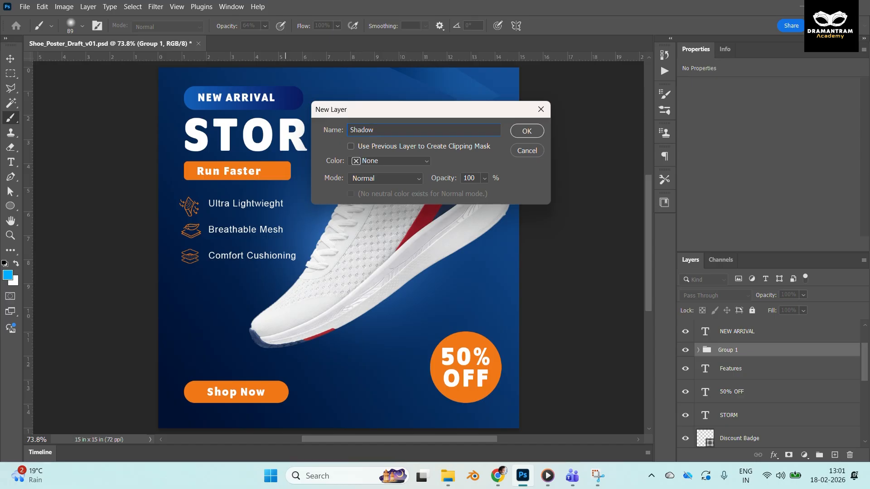
{"action": "key", "text": "Return"}
{"action": "left_click", "coordinate": [8, 275]}
{"action": "left_click_drag", "start_coordinate": [192, 385], "coordinate": [142, 408]}
{"action": "key", "text": "Return"}
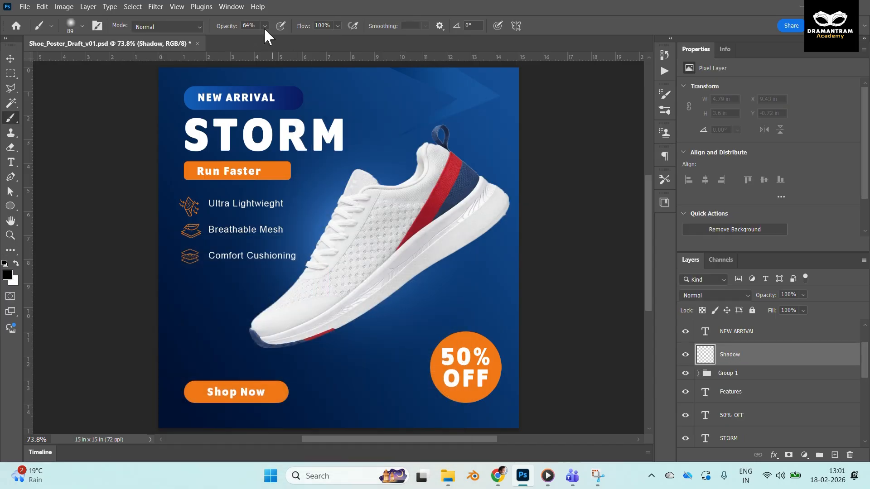
Set the soft brush to 35% opacity and enlarge it to 200 px.
{"action": "left_click", "coordinate": [83, 25]}
{"action": "left_click_drag", "start_coordinate": [87, 88], "coordinate": [63, 88]}
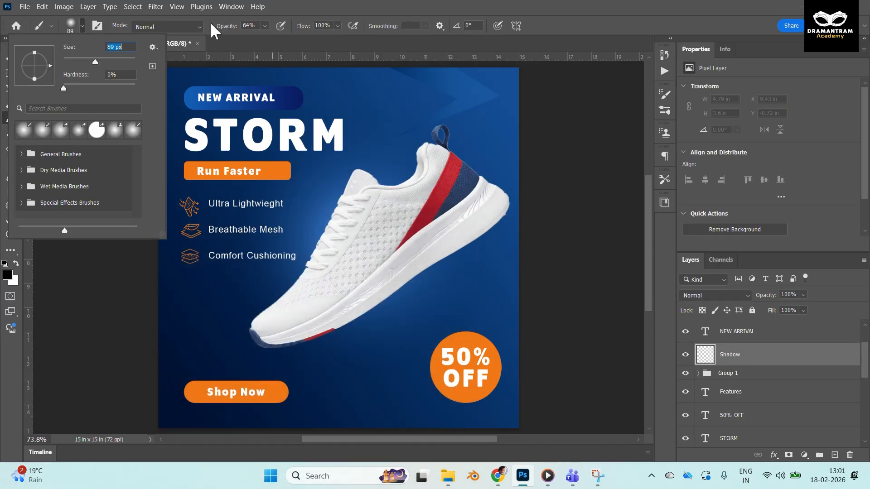
{"action": "left_click", "coordinate": [266, 26]}
{"action": "left_click_drag", "start_coordinate": [257, 37], "coordinate": [258, 37]}
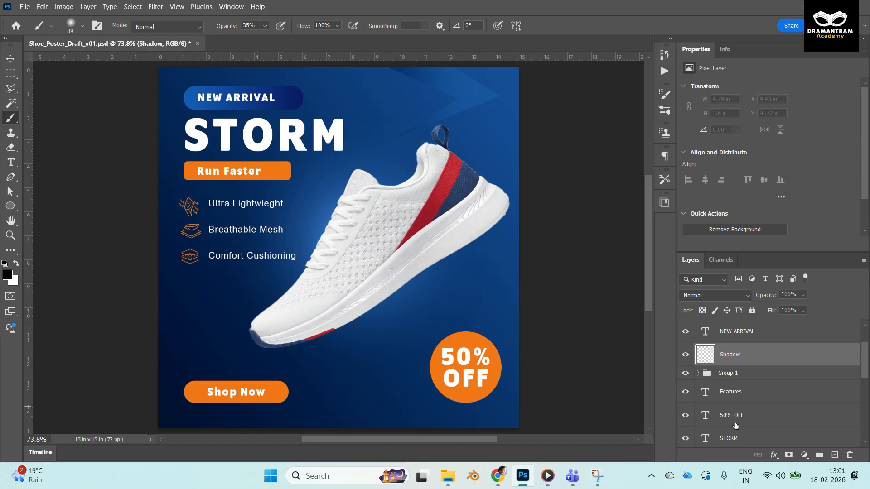
{"action": "key", "text": "bracketright"}
{"action": "key", "text": "bracketright"}
{"action": "key", "text": "bracketright"}
{"action": "key", "text": "bracketright"}
{"action": "key", "text": "bracketright"}
{"action": "key", "text": "bracketright"}
Paint a soft black shadow beneath the shoe's sole on the Shadow layer and place that layer below Shoe Images.
{"action": "left_click_drag", "start_coordinate": [254, 339], "coordinate": [335, 338]}
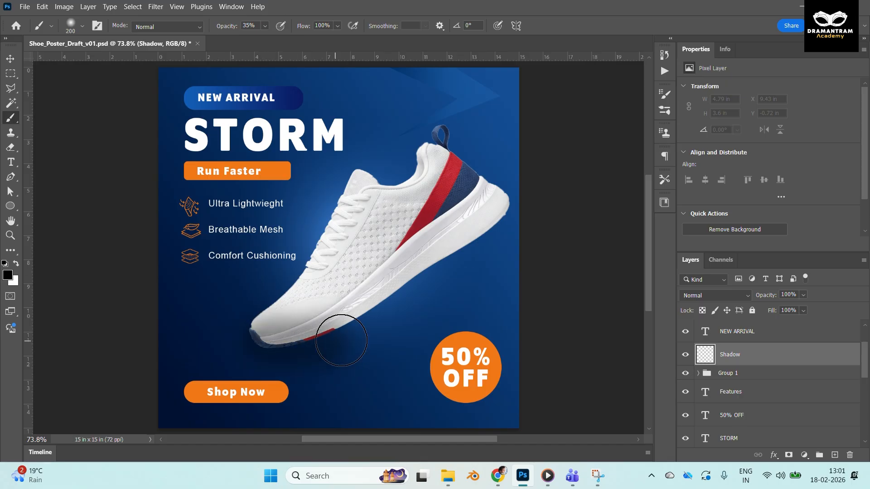
{"action": "key", "text": "ctrl+bracketleft"}
{"action": "key", "text": "ctrl+bracketleft"}
{"action": "key", "text": "ctrl+bracketleft"}
{"action": "key", "text": "ctrl+bracketleft"}
{"action": "key", "text": "ctrl+bracketleft"}
{"action": "key", "text": "ctrl+bracketleft"}
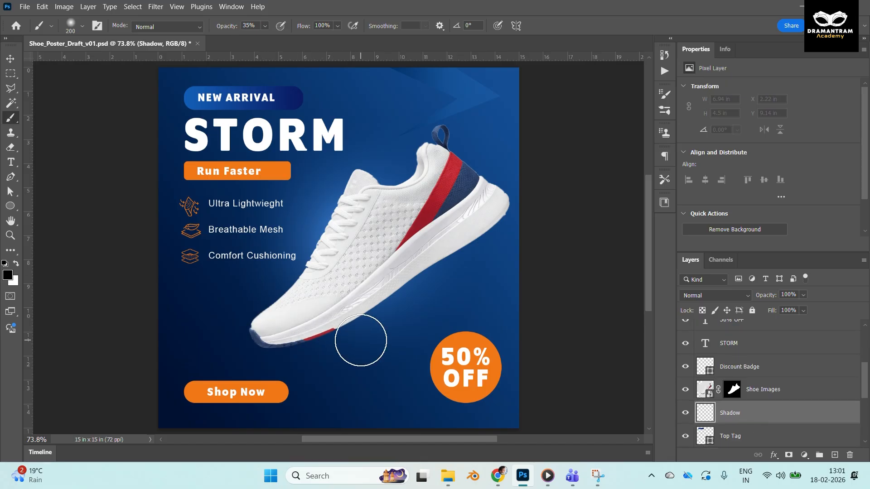
{"action": "mouse_move", "coordinate": [263, 342]}
{"action": "left_mouse_down"}
{"action": "mouse_move", "coordinate": [375, 337]}
{"action": "mouse_move", "coordinate": [275, 338]}
{"action": "mouse_move", "coordinate": [438, 315]}
{"action": "mouse_move", "coordinate": [331, 338]}
{"action": "mouse_move", "coordinate": [396, 333]}
{"action": "mouse_move", "coordinate": [369, 324]}
{"action": "mouse_move", "coordinate": [264, 339]}
{"action": "left_mouse_up"}
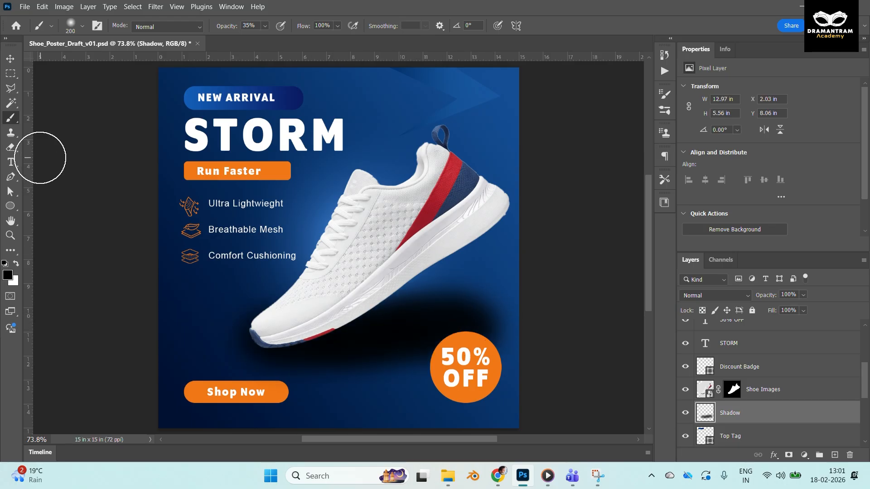
Erase the outer edges of the painted shadow with a large soft eraser, leaving a thin shadow under the shoe.
{"action": "left_click", "coordinate": [10, 147]}
{"action": "key", "text": "bracketright"}
{"action": "key", "text": "bracketright"}
{"action": "key", "text": "bracketright"}
{"action": "key", "text": "bracketright"}
{"action": "key", "text": "bracketright"}
{"action": "key", "text": "bracketright"}
{"action": "key", "text": "bracketright"}
{"action": "key", "text": "bracketright"}
{"action": "key", "text": "bracketright"}
{"action": "key", "text": "bracketright"}
{"action": "key", "text": "bracketright"}
{"action": "left_click_drag", "start_coordinate": [306, 275], "coordinate": [512, 290]}
{"action": "left_click_drag", "start_coordinate": [524, 386], "coordinate": [206, 409]}
{"action": "mouse_move", "coordinate": [491, 318]}
{"action": "left_mouse_down"}
{"action": "mouse_move", "coordinate": [418, 305]}
{"action": "mouse_move", "coordinate": [369, 313]}
{"action": "mouse_move", "coordinate": [287, 260]}
{"action": "left_mouse_up"}
{"action": "key", "text": "v"}
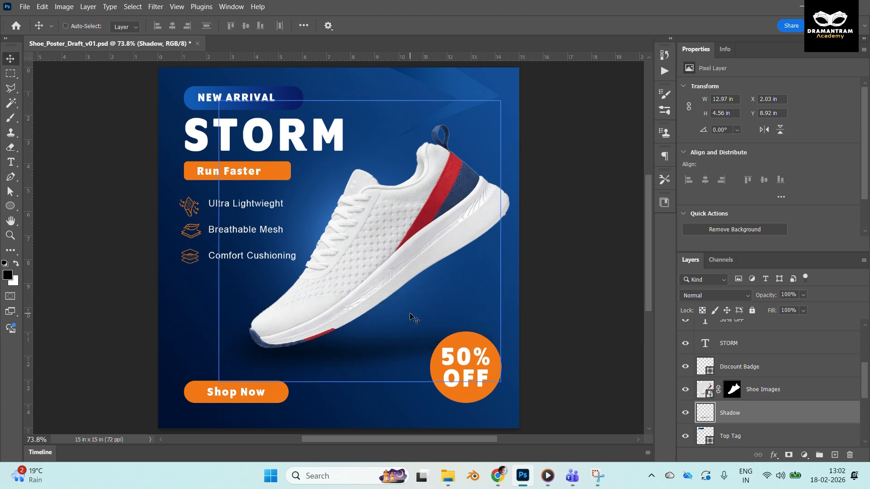
Create a new layer named HightLight and set the foreground colour to light blue.
{"action": "key", "text": "ctrl+shift+n"}
{"action": "type", "text": "HightLight"}
{"action": "key", "text": "Return"}
{"action": "left_click", "coordinate": [8, 275]}
{"action": "left_click_drag", "start_coordinate": [195, 273], "coordinate": [213, 239]}
{"action": "left_click", "coordinate": [427, 261]}
Load the shoe's outline as a selection and paint soft light-blue highlights on the toe and heel edges.
{"action": "left_click", "coordinate": [730, 390], "text": "ctrl"}
{"action": "key", "text": "b"}
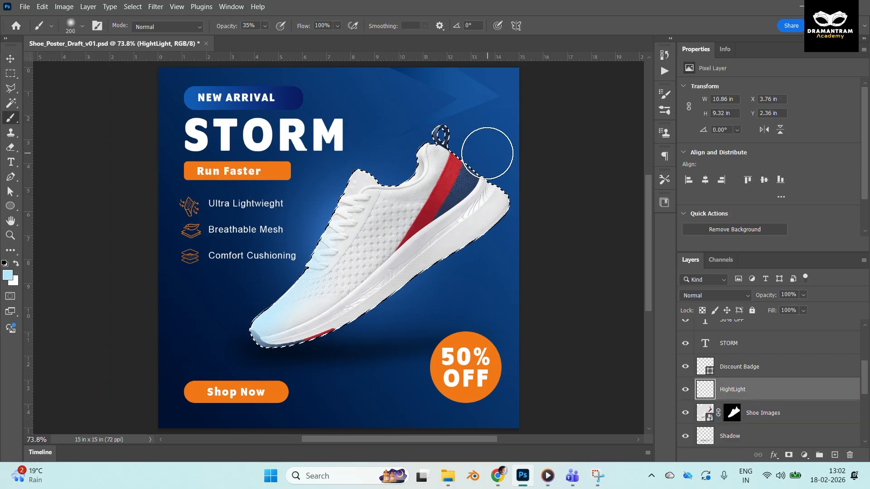
{"action": "mouse_move", "coordinate": [488, 154]}
{"action": "left_mouse_down"}
{"action": "mouse_move", "coordinate": [518, 196]}
{"action": "mouse_move", "coordinate": [500, 169]}
{"action": "mouse_move", "coordinate": [506, 166]}
{"action": "mouse_move", "coordinate": [489, 160]}
{"action": "left_mouse_up"}
{"action": "key", "text": "e"}
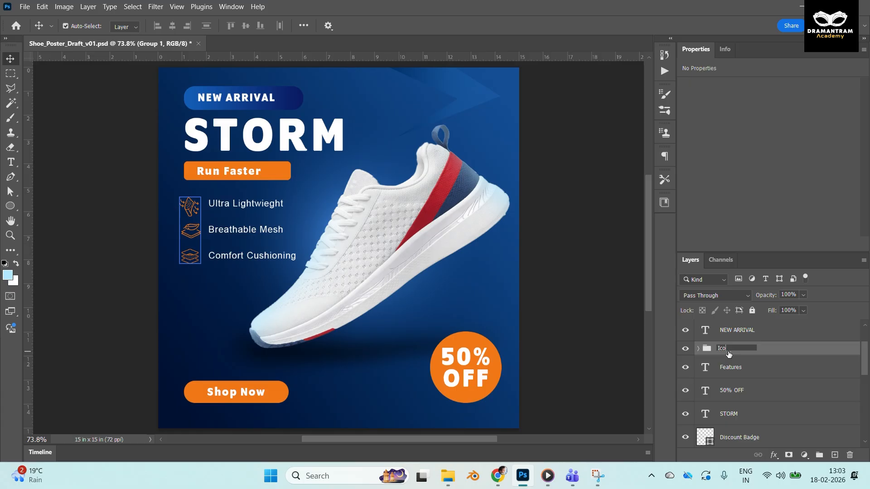
Rename the icon group to Icons and remove the layer effect from the Comfort Icon layer inside it.
{"action": "left_click", "coordinate": [726, 349]}
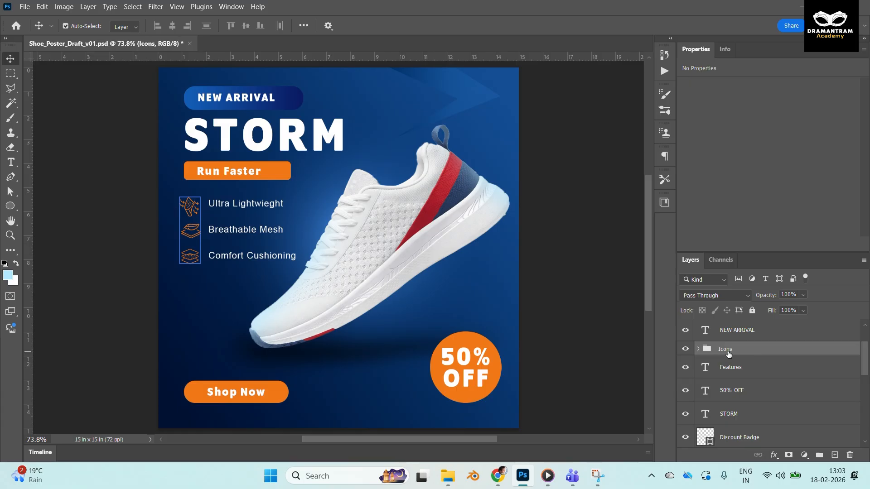
{"action": "left_click", "coordinate": [699, 349]}
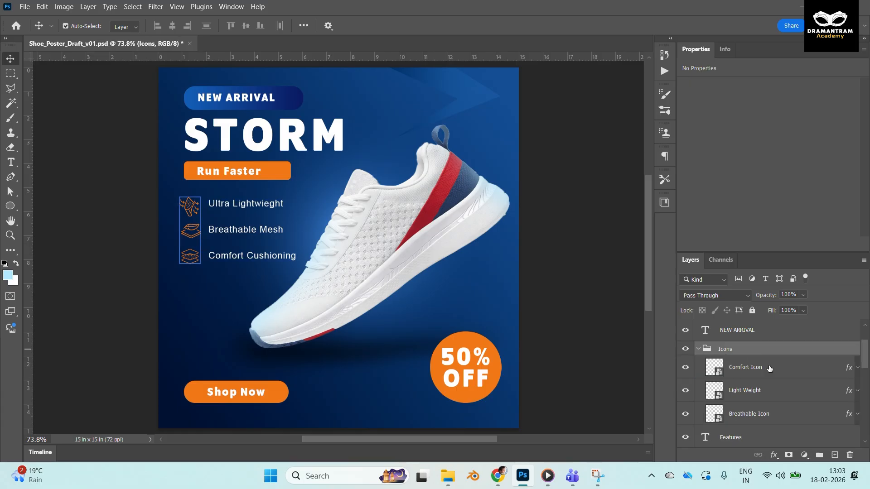
{"action": "left_click", "coordinate": [771, 368]}
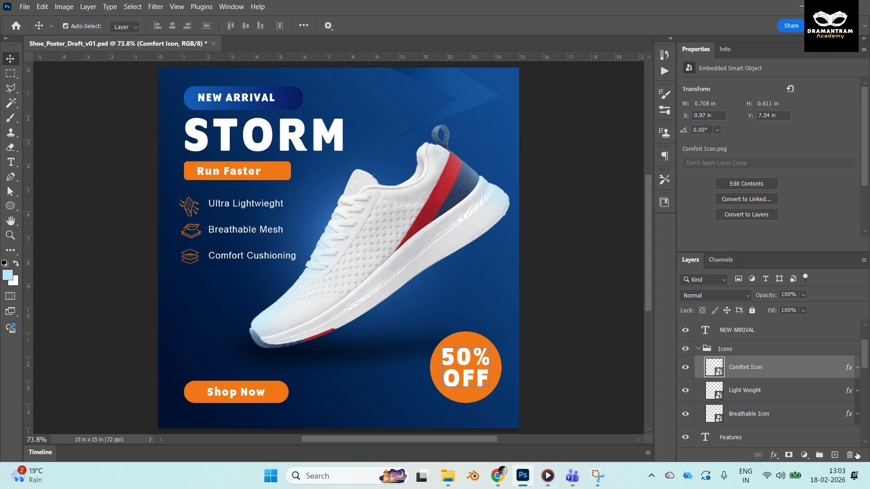
{"action": "left_click", "coordinate": [858, 368]}
{"action": "scroll", "coordinate": [852, 385], "scroll_direction": "down", "scroll_amount": 1}
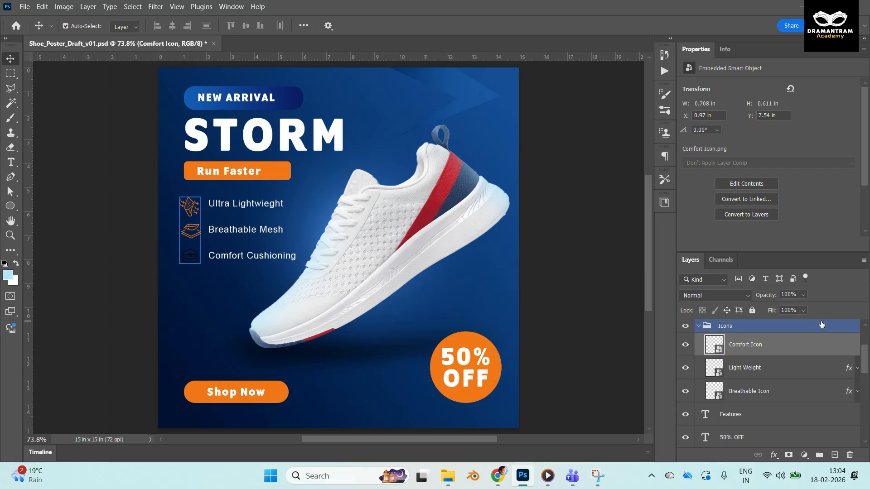
Add a Drop Shadow effect to the CTA Button layer and toggle it off and on to compare.
{"action": "right_click", "coordinate": [806, 343]}
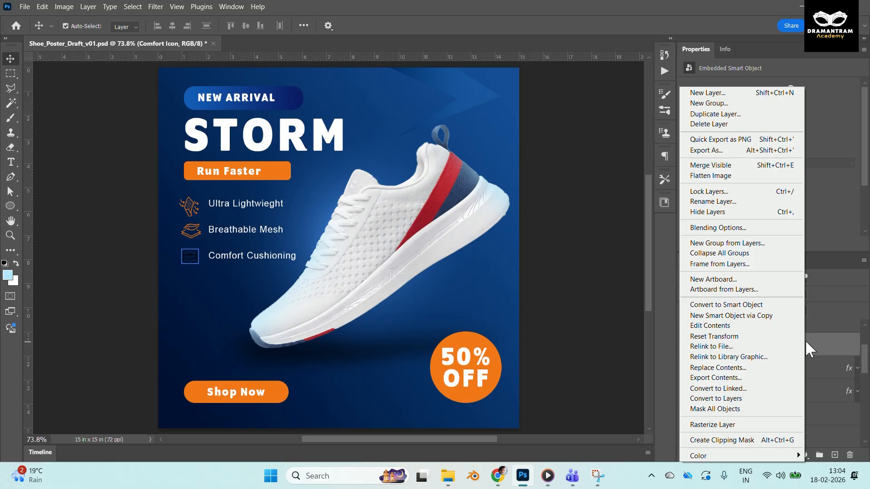
{"action": "left_click", "coordinate": [721, 228]}
{"action": "left_click_drag", "start_coordinate": [554, 121], "coordinate": [603, 105]}
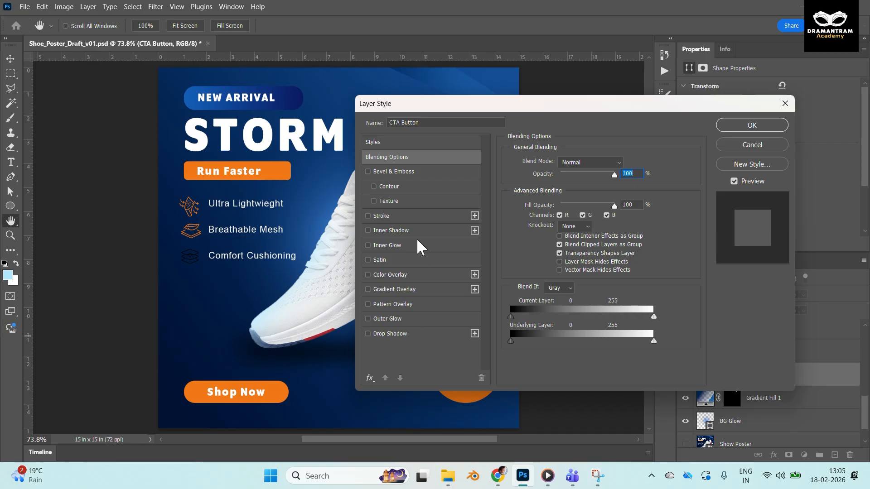
{"action": "left_click", "coordinate": [401, 333]}
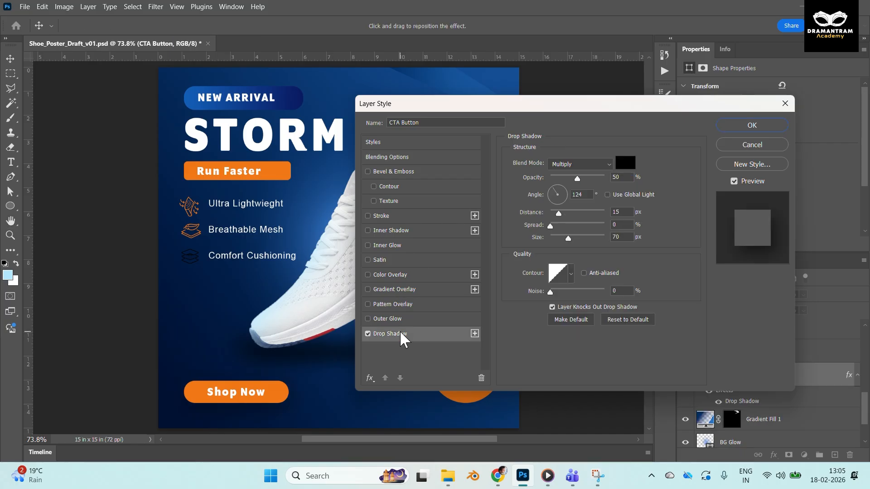
{"action": "left_click", "coordinate": [367, 333]}
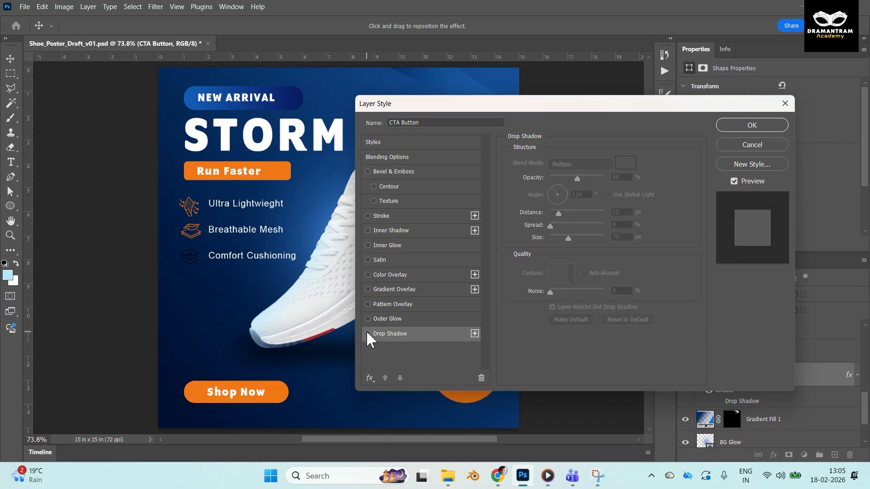
{"action": "left_click", "coordinate": [387, 333]}
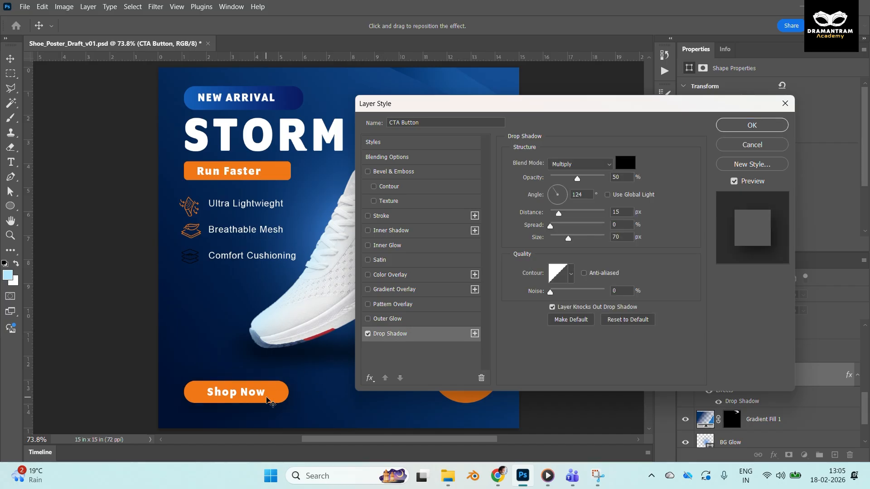
{"action": "left_click", "coordinate": [368, 334]}
{"action": "left_click", "coordinate": [368, 334]}
Set the CTA Button's drop shadow to 61% opacity, 3 px distance and 35 px size.
{"action": "mouse_move", "coordinate": [577, 179]}
{"action": "left_mouse_down"}
{"action": "mouse_move", "coordinate": [593, 181]}
{"action": "mouse_move", "coordinate": [586, 179]}
{"action": "left_mouse_up"}
{"action": "left_click_drag", "start_coordinate": [558, 213], "coordinate": [561, 239]}
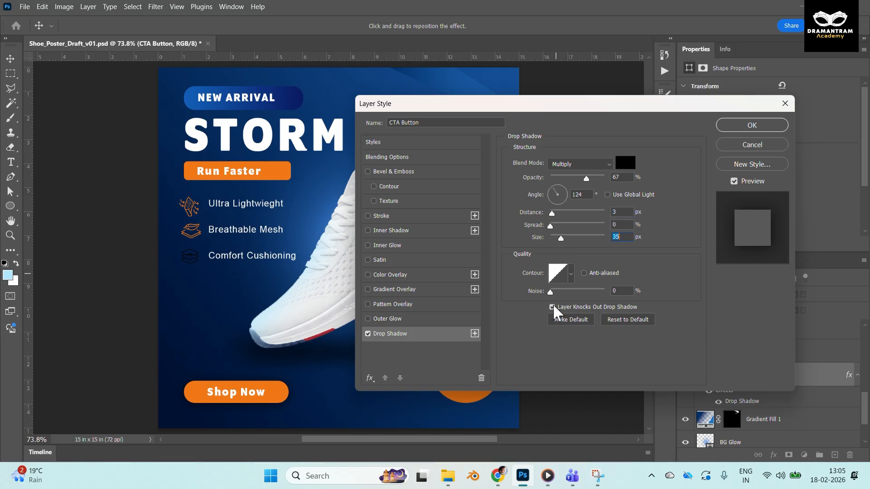
{"action": "left_click_drag", "start_coordinate": [586, 177], "coordinate": [583, 178]}
Try a white outside Stroke on the Discount Badge layer and increase its size.
{"action": "left_click", "coordinate": [381, 216]}
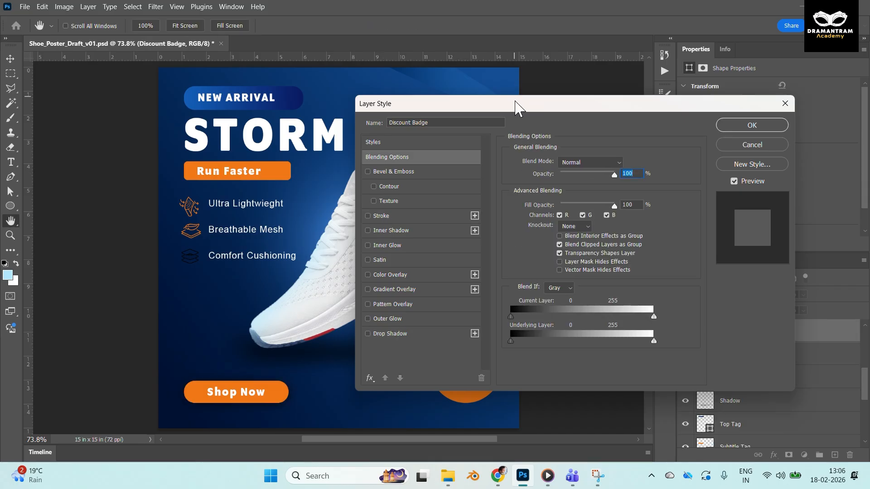
{"action": "mouse_move", "coordinate": [516, 108]}
{"action": "left_mouse_down"}
{"action": "mouse_move", "coordinate": [243, 95]}
{"action": "mouse_move", "coordinate": [287, 59]}
{"action": "mouse_move", "coordinate": [459, 56]}
{"action": "mouse_move", "coordinate": [593, 75]}
{"action": "mouse_move", "coordinate": [606, 48]}
{"action": "left_mouse_up"}
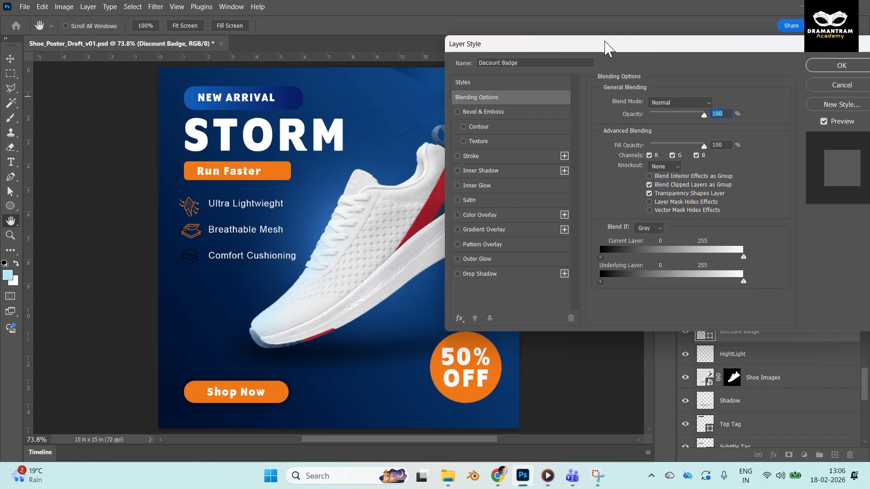
{"action": "left_click", "coordinate": [471, 156]}
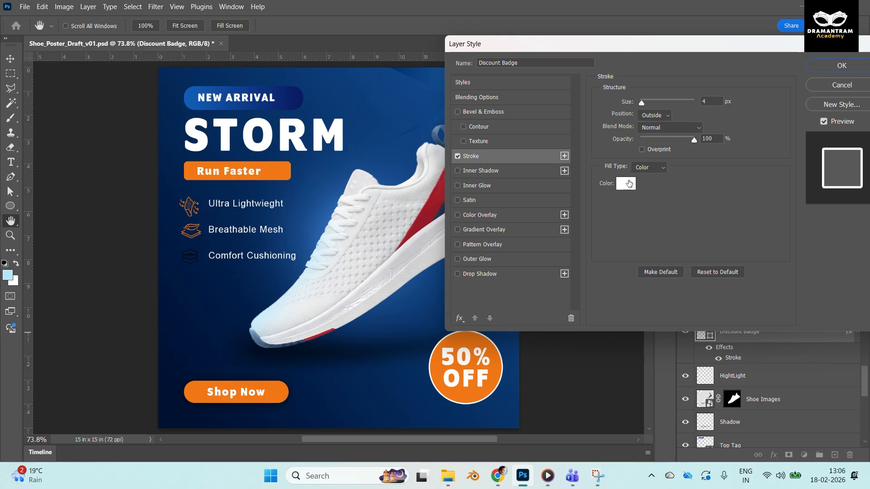
{"action": "mouse_move", "coordinate": [643, 101]}
{"action": "left_mouse_down"}
{"action": "mouse_move", "coordinate": [668, 105]}
{"action": "mouse_move", "coordinate": [646, 104]}
{"action": "left_mouse_up"}
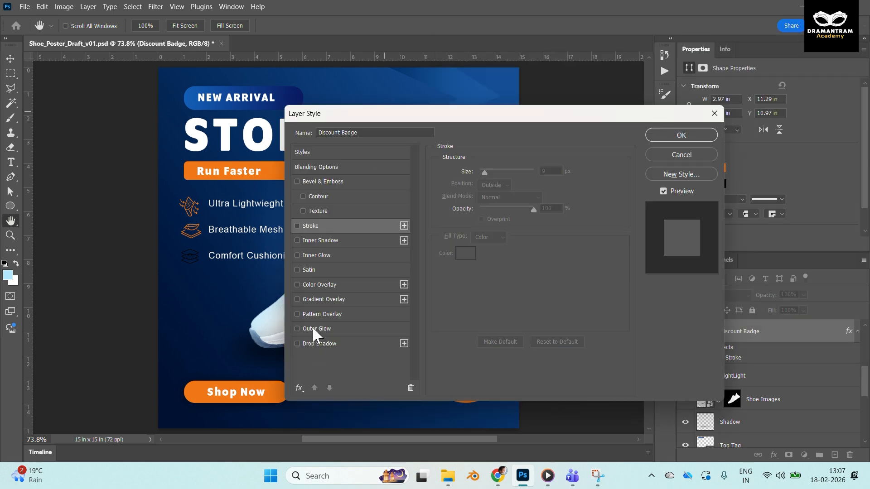
Try an Outer Glow on the Discount Badge layer with a different glow colour.
{"action": "left_click", "coordinate": [316, 331]}
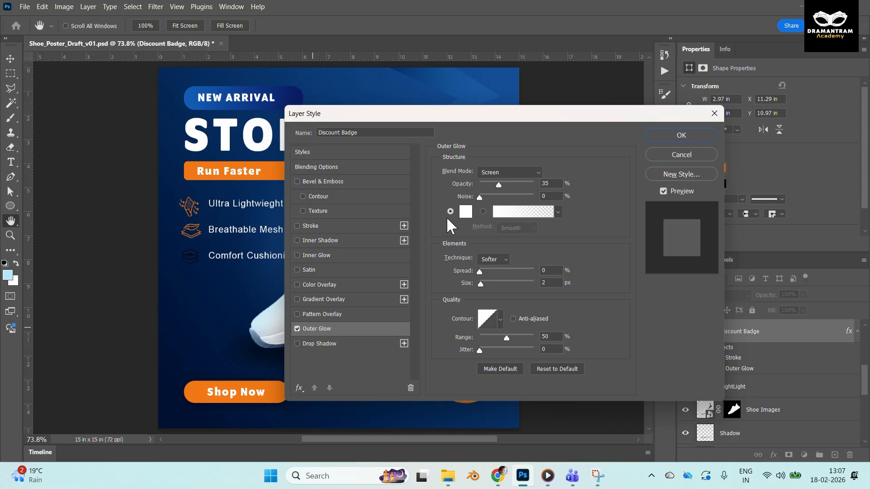
{"action": "left_click", "coordinate": [465, 213]}
{"action": "left_click", "coordinate": [327, 324]}
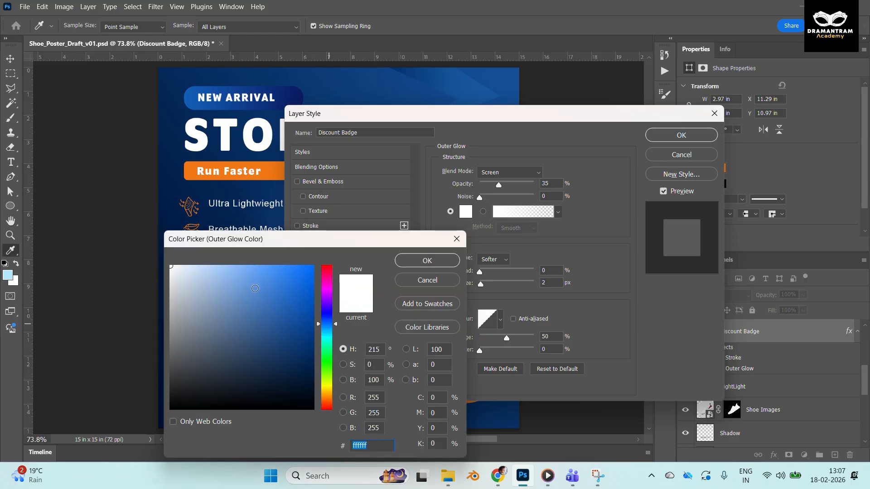
{"action": "left_click", "coordinate": [326, 333]}
{"action": "left_click_drag", "start_coordinate": [263, 271], "coordinate": [263, 249]}
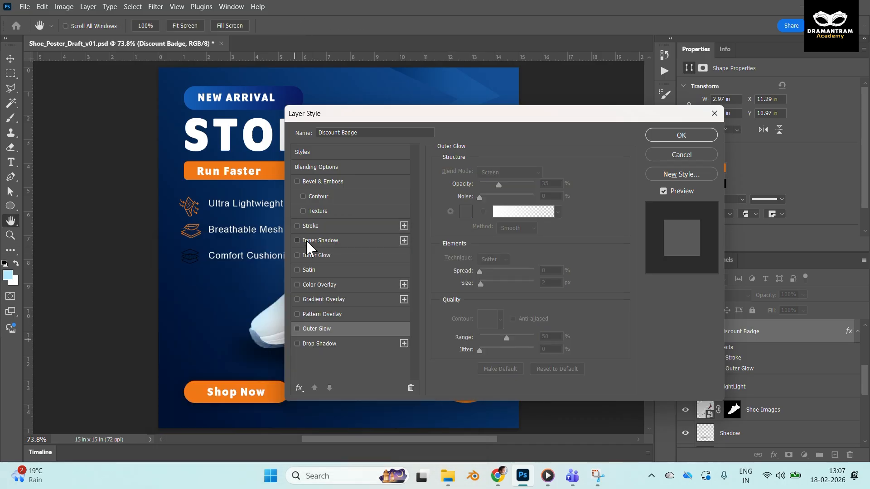
Try the Inner Shadow and Inner Glow effects on the Discount Badge layer and switch them off.
{"action": "left_click", "coordinate": [307, 241]}
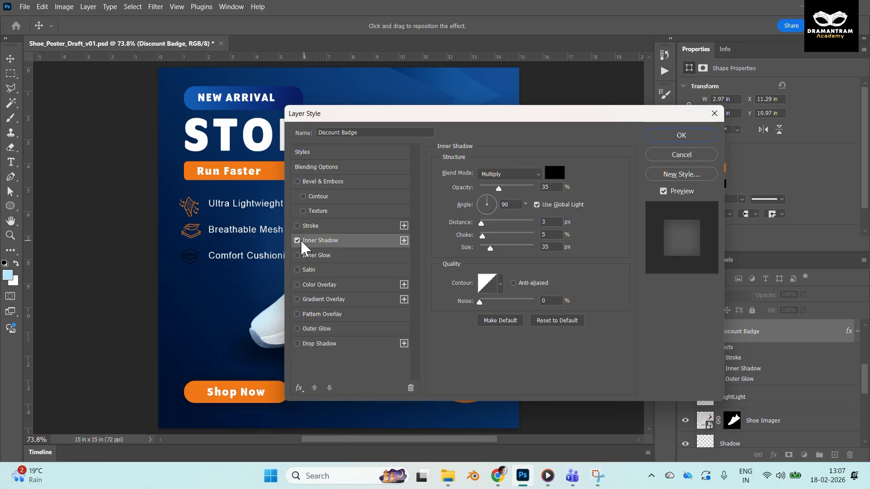
{"action": "left_click", "coordinate": [298, 255]}
{"action": "left_click", "coordinate": [297, 255]}
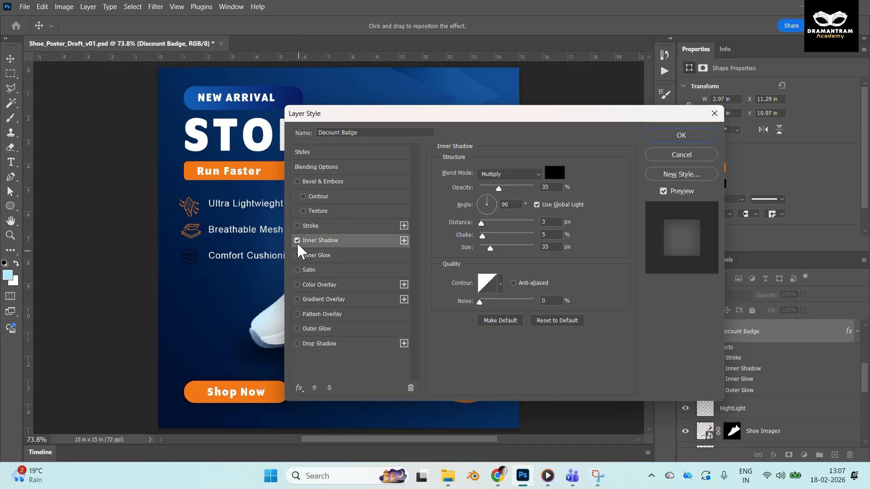
{"action": "left_click", "coordinate": [297, 240]}
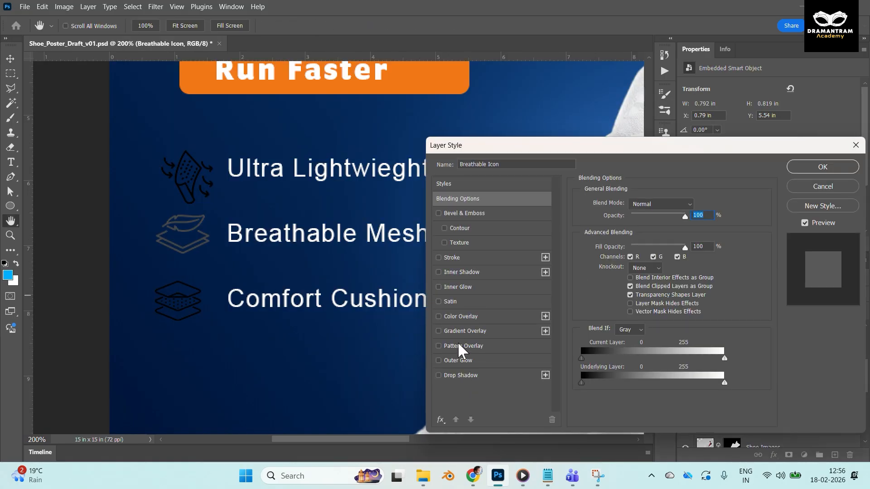
Give the Breathable Icon a Color Overlay in orange f27716, sampled from the Run Faster tag.
{"action": "left_click", "coordinate": [457, 319]}
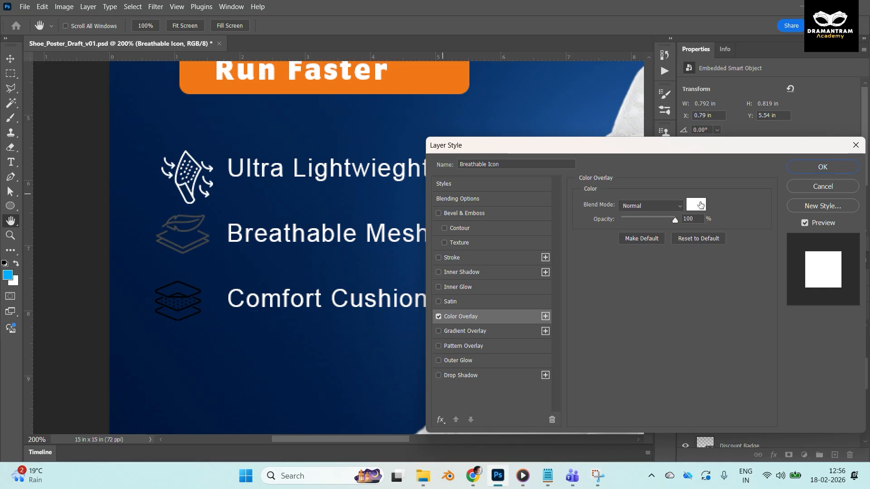
{"action": "left_click", "coordinate": [701, 206]}
{"action": "left_click_drag", "start_coordinate": [301, 304], "coordinate": [312, 264]}
{"action": "left_click_drag", "start_coordinate": [267, 299], "coordinate": [144, 233]}
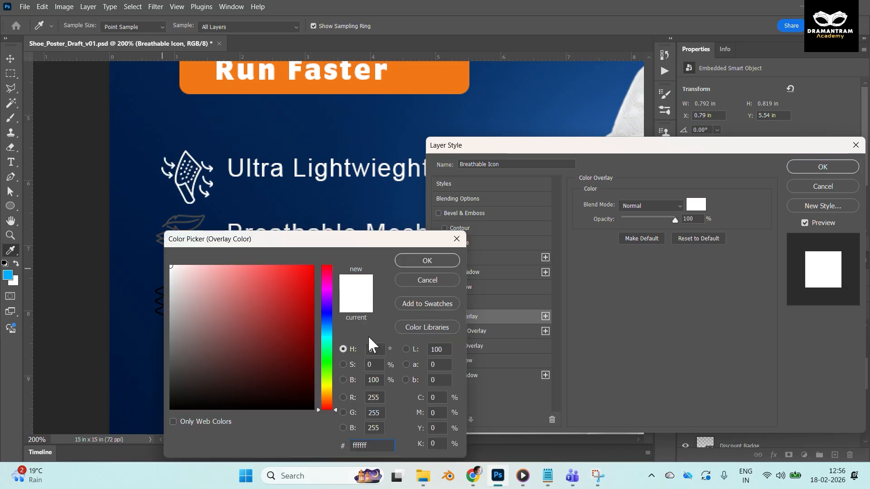
{"action": "left_click", "coordinate": [417, 80]}
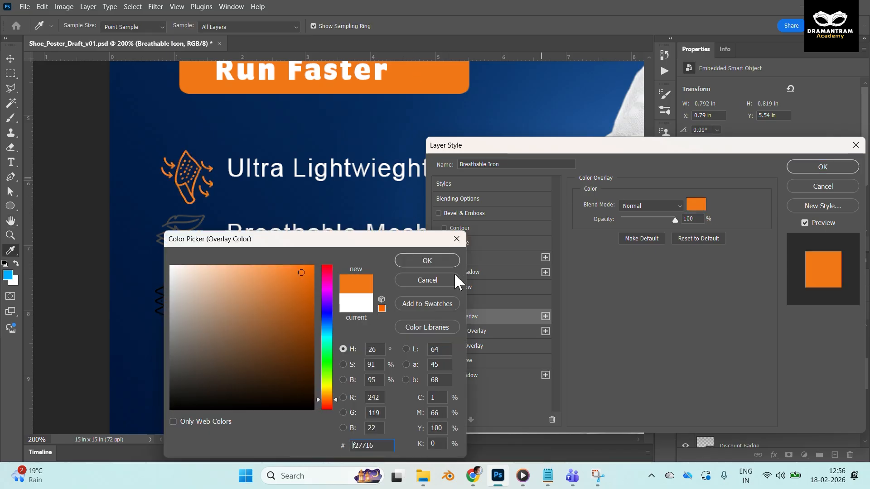
{"action": "left_click", "coordinate": [428, 261]}
{"action": "left_click", "coordinate": [823, 167]}
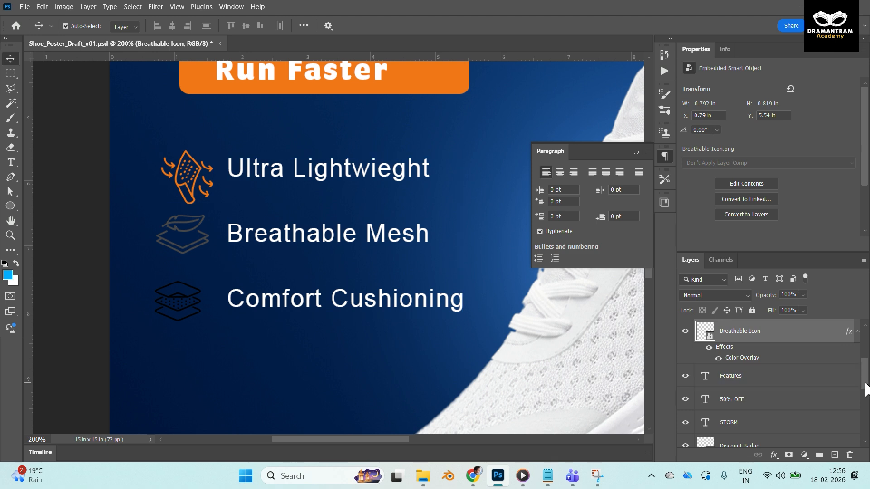
{"action": "scroll", "coordinate": [866, 387], "scroll_direction": "up", "scroll_amount": 3}
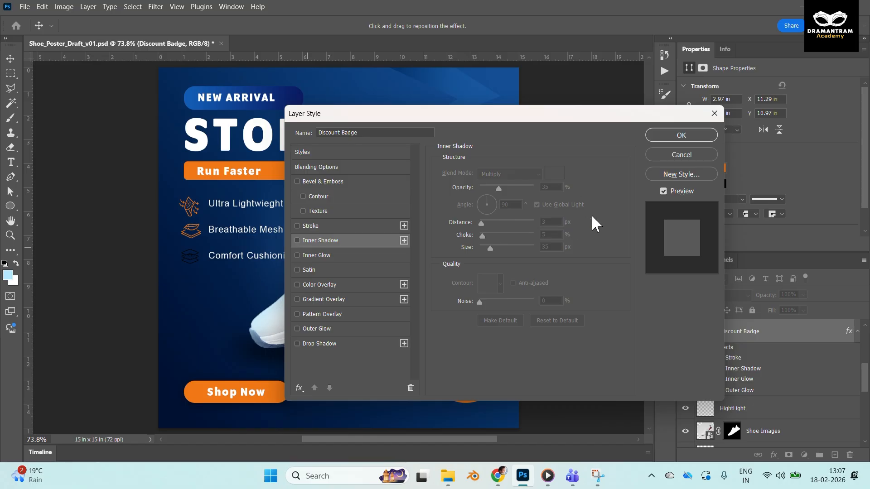
Discard the pending layer style changes on the Discount Badge and CTA Button layers.
{"action": "left_click", "coordinate": [682, 154]}
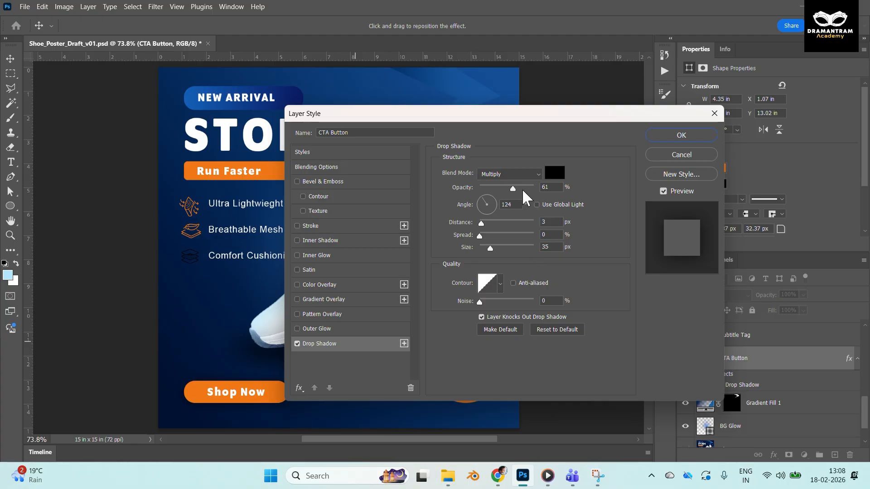
{"action": "left_click", "coordinate": [681, 154]}
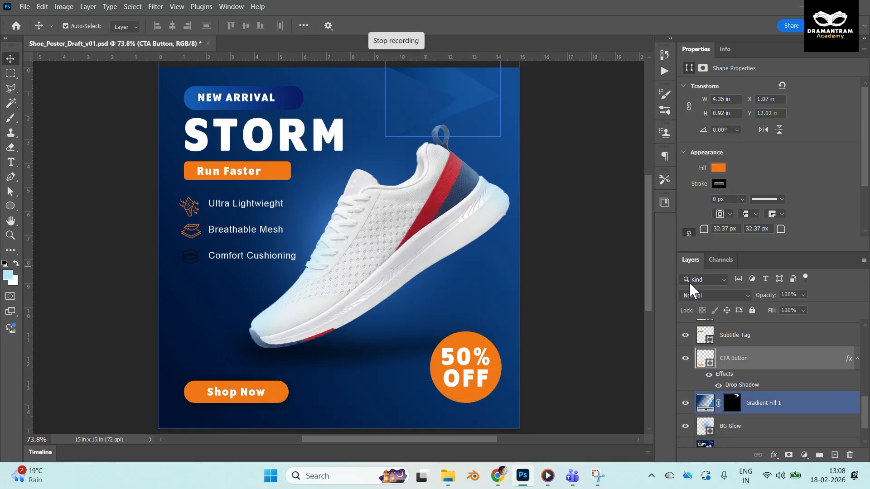
Try the Multiply and Screen blend modes on the CTA Button layer.
{"action": "left_click", "coordinate": [748, 295]}
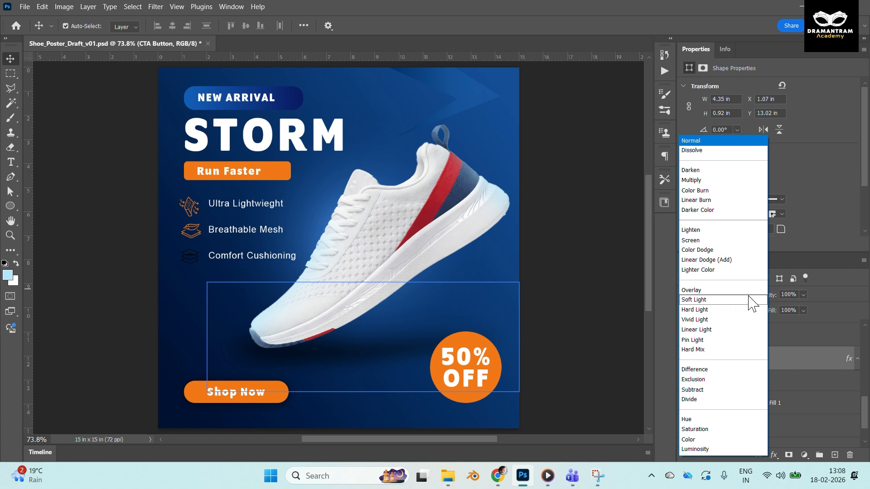
{"action": "key", "text": "Escape"}
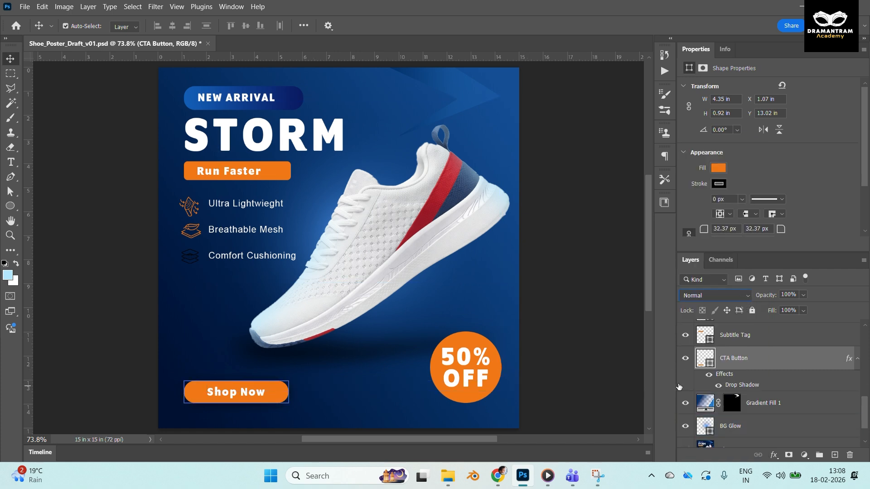
{"action": "left_click", "coordinate": [747, 294]}
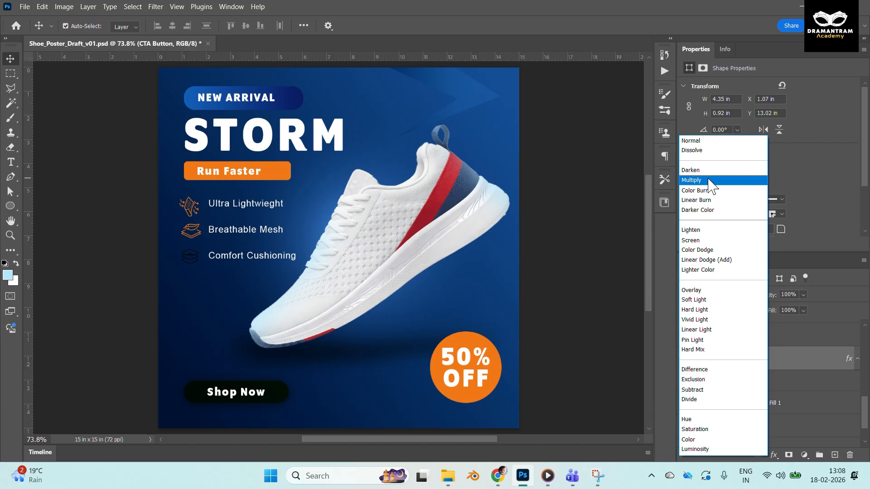
{"action": "left_click", "coordinate": [696, 240]}
Paste the lens flare image as a new layer over the shoe and set its blend mode to Screen.
{"action": "key", "text": "ctrl+v"}
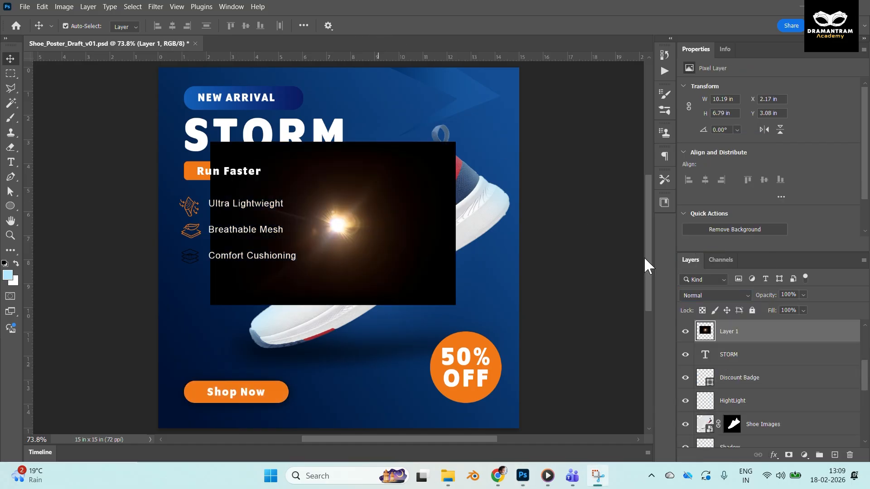
{"action": "left_click", "coordinate": [744, 297]}
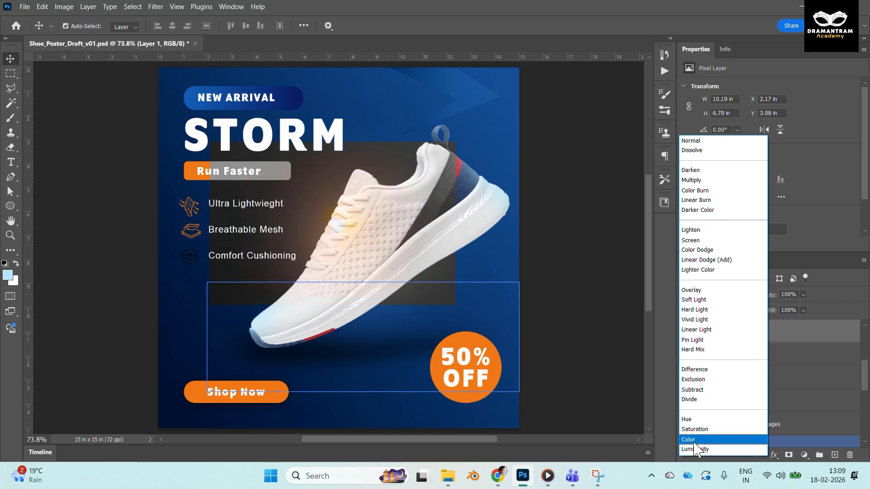
{"action": "left_click", "coordinate": [693, 240]}
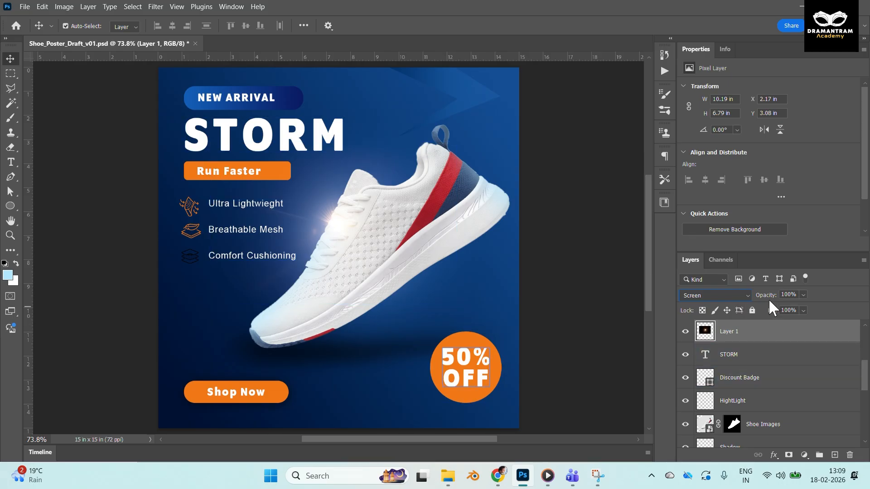
Try different opacity settings on the lens flare layer and toggle its visibility.
{"action": "left_click_drag", "start_coordinate": [769, 298], "coordinate": [655, 313]}
{"action": "left_click", "coordinate": [686, 332]}
{"action": "left_click", "coordinate": [803, 295]}
{"action": "left_click_drag", "start_coordinate": [810, 306], "coordinate": [819, 306]}
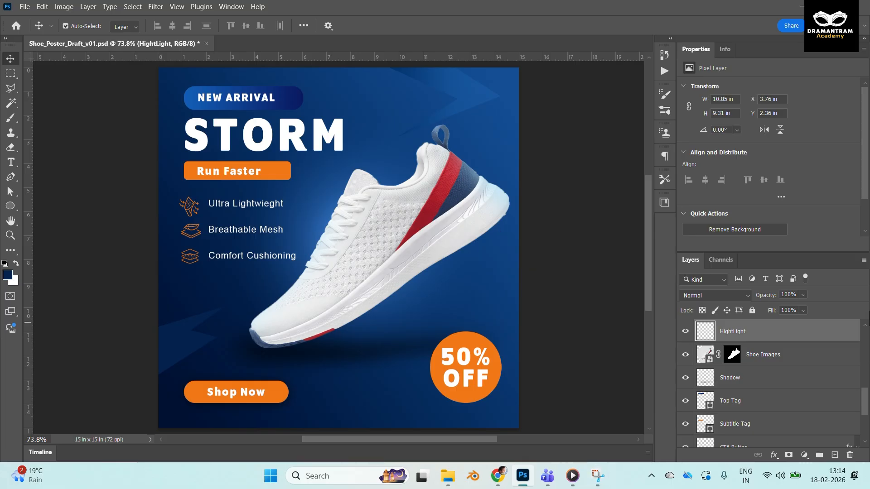
Collapse the effects lists of the icon layers in the Icons group.
{"action": "left_click", "coordinate": [860, 398]}
{"action": "left_click_drag", "start_coordinate": [860, 398], "coordinate": [866, 336]}
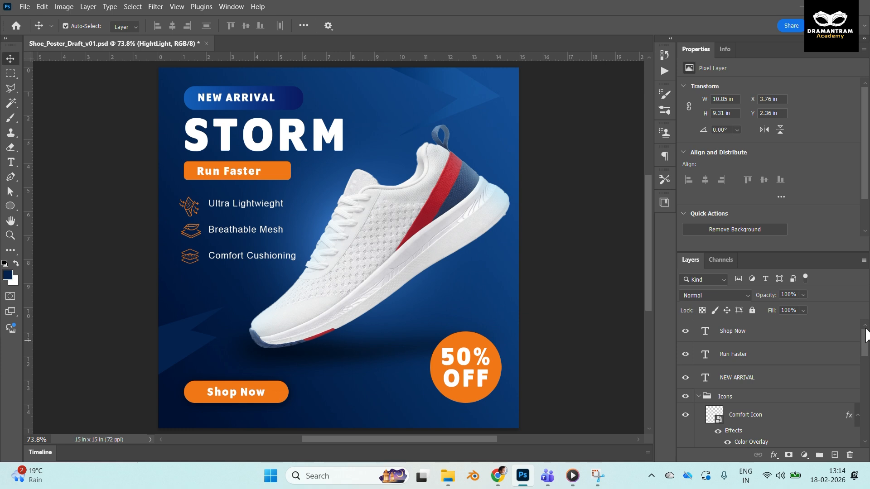
{"action": "left_click", "coordinate": [704, 400]}
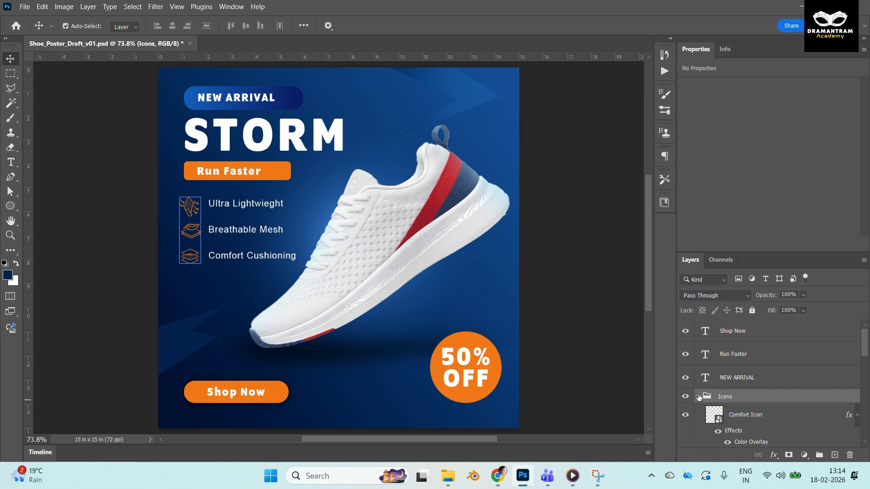
{"action": "left_click", "coordinate": [857, 415]}
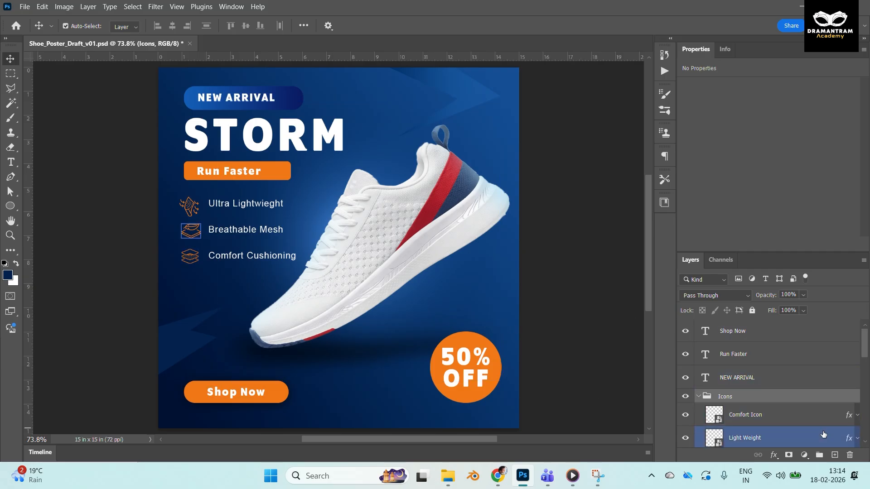
Try a Brightness/Contrast adjustment layer above Shop Now with brightness about 96, undo the change and delete the layer.
{"action": "left_click", "coordinate": [816, 328]}
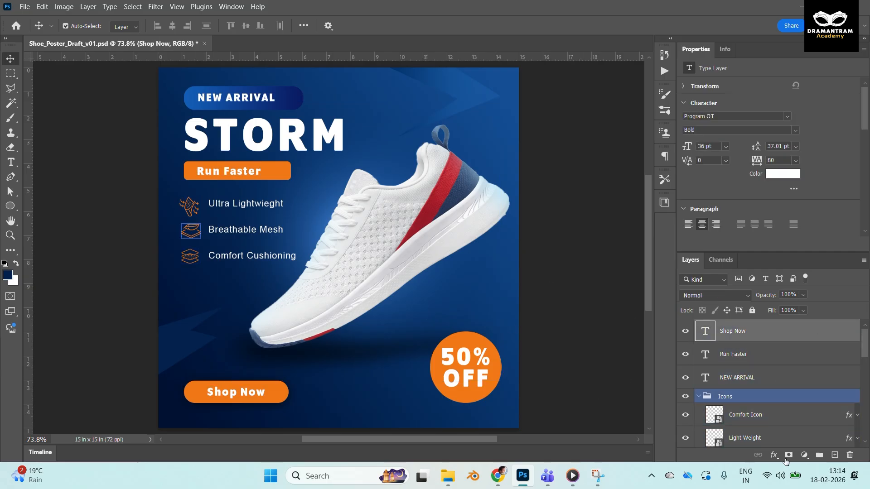
{"action": "left_click", "coordinate": [805, 456]}
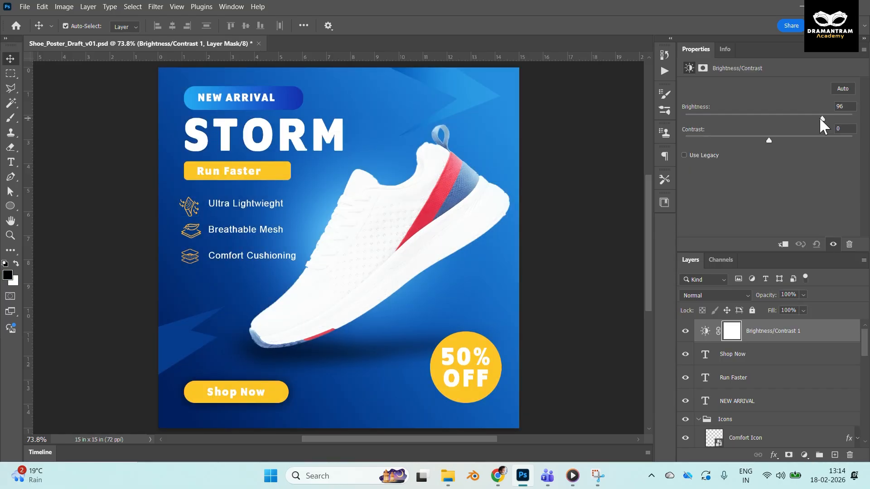
{"action": "left_click_drag", "start_coordinate": [821, 118], "coordinate": [814, 140]}
{"action": "key", "text": "ctrl+z"}
{"action": "key", "text": "ctrl+z"}
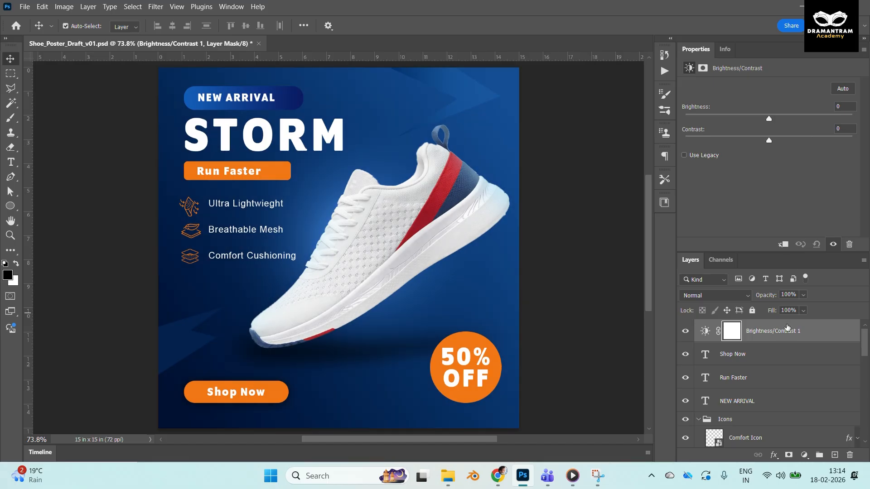
{"action": "key", "text": "Delete"}
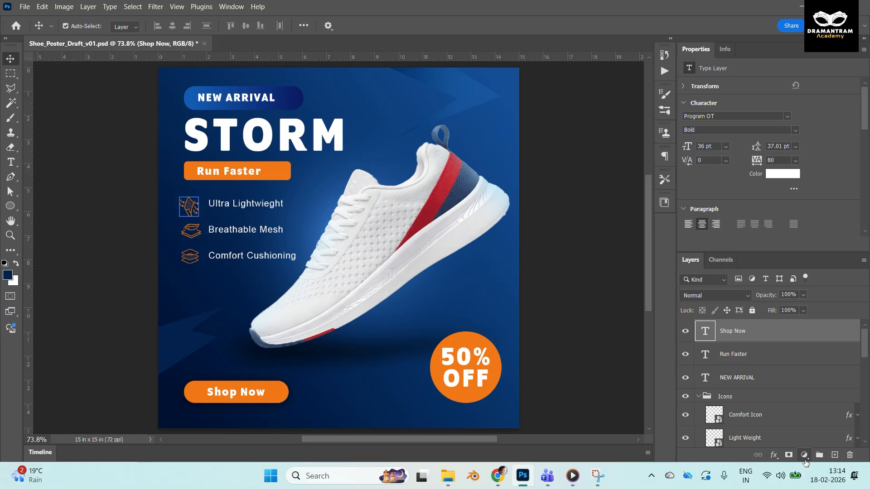
Try a contrast of about 53 with a new Brightness/Contrast adjustment layer above Shop Now, and delete the layer.
{"action": "left_click", "coordinate": [805, 456]}
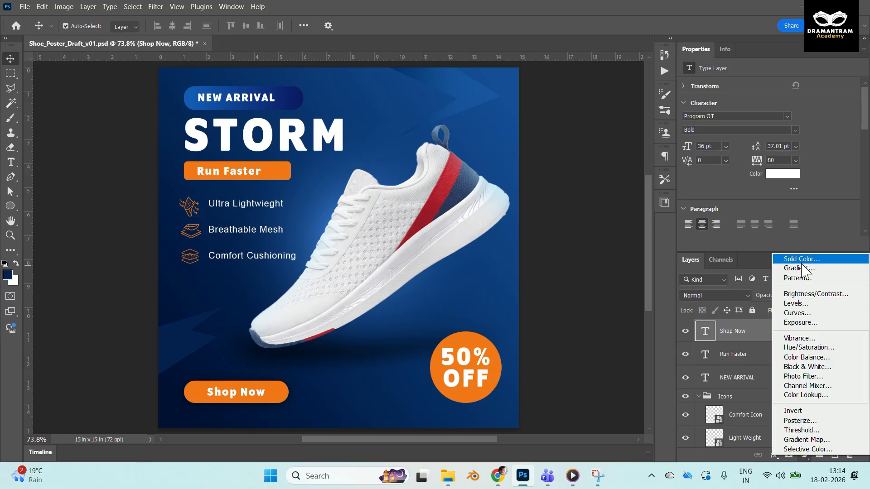
{"action": "left_click", "coordinate": [825, 294]}
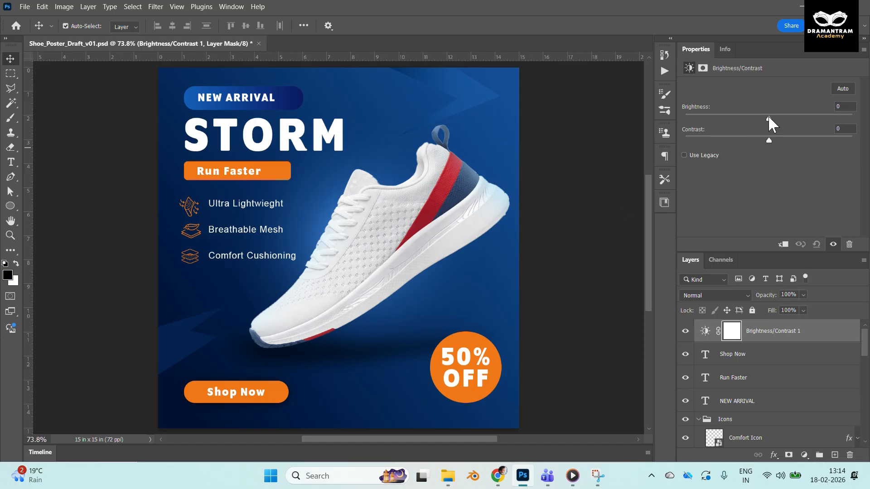
{"action": "mouse_move", "coordinate": [768, 116]}
{"action": "left_mouse_down"}
{"action": "mouse_move", "coordinate": [825, 117]}
{"action": "mouse_move", "coordinate": [769, 119]}
{"action": "left_mouse_up"}
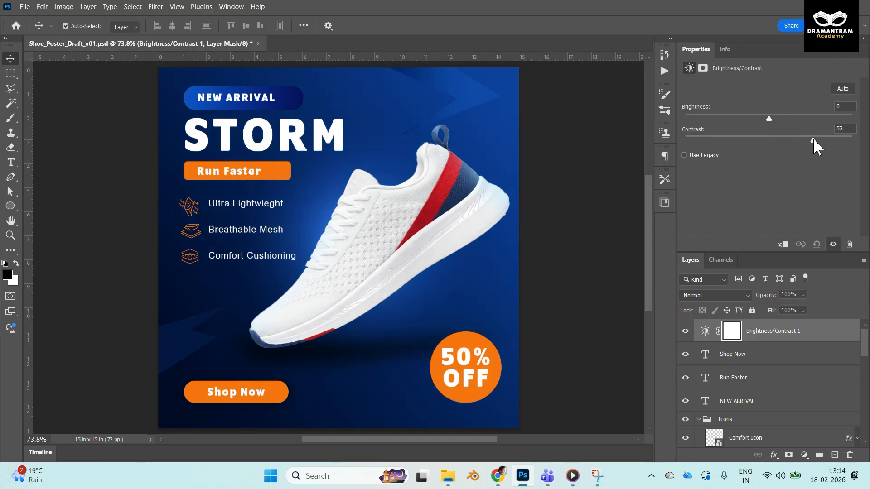
{"action": "key", "text": "ctrl"}
{"action": "key", "text": "ctrl+2"}
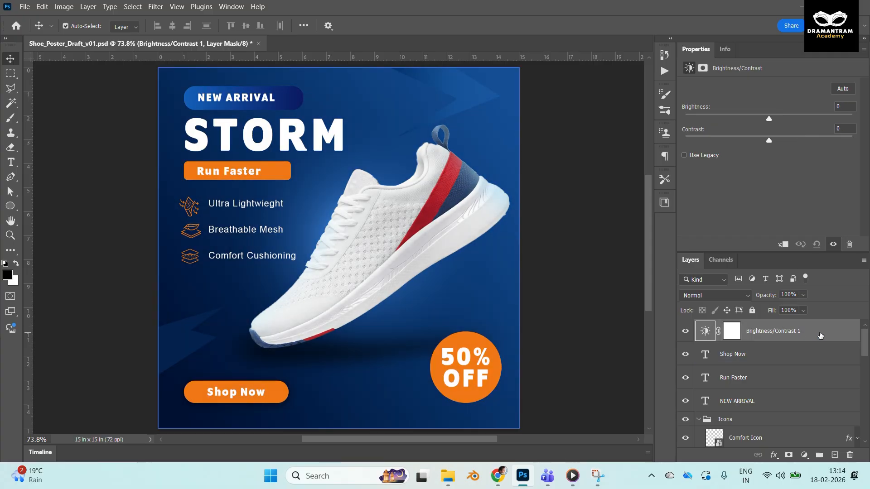
{"action": "key", "text": "Delete"}
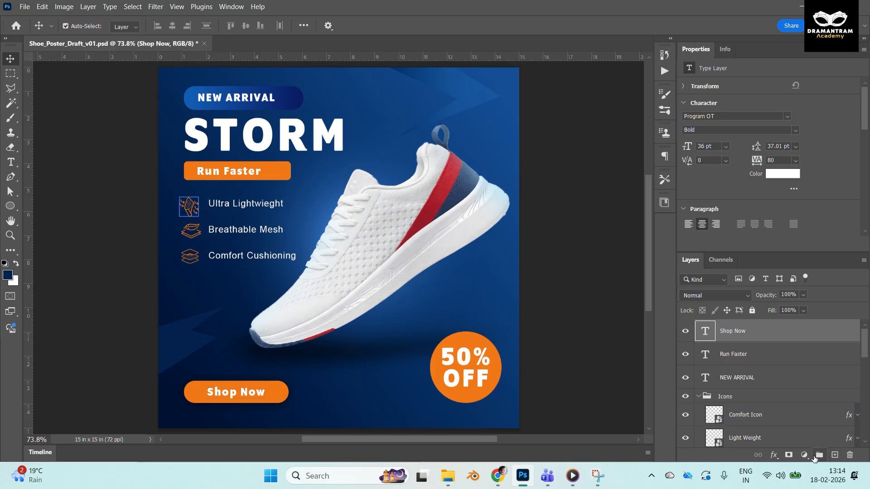
Try a Hue/Saturation adjustment layer with saturation about +78, reset it to 0 and delete the layer.
{"action": "left_click", "coordinate": [805, 455]}
{"action": "left_click", "coordinate": [818, 347]}
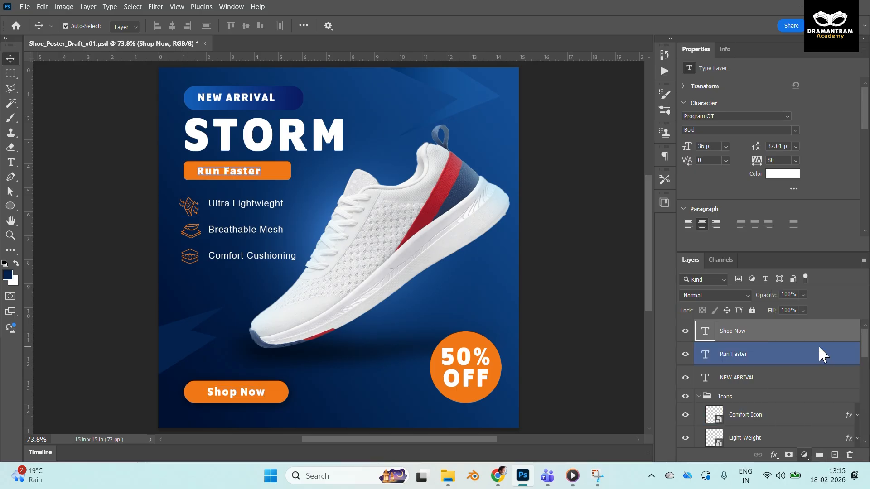
{"action": "left_click_drag", "start_coordinate": [766, 151], "coordinate": [818, 153]}
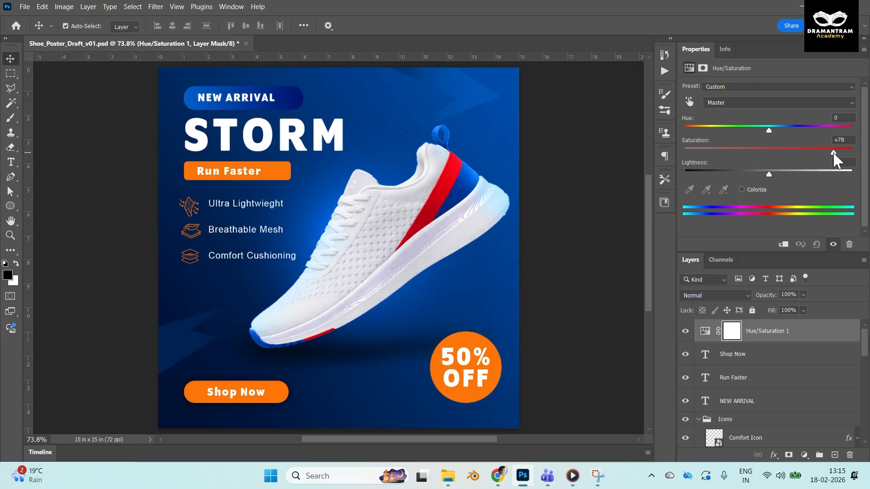
{"action": "left_click_drag", "start_coordinate": [834, 152], "coordinate": [769, 153]}
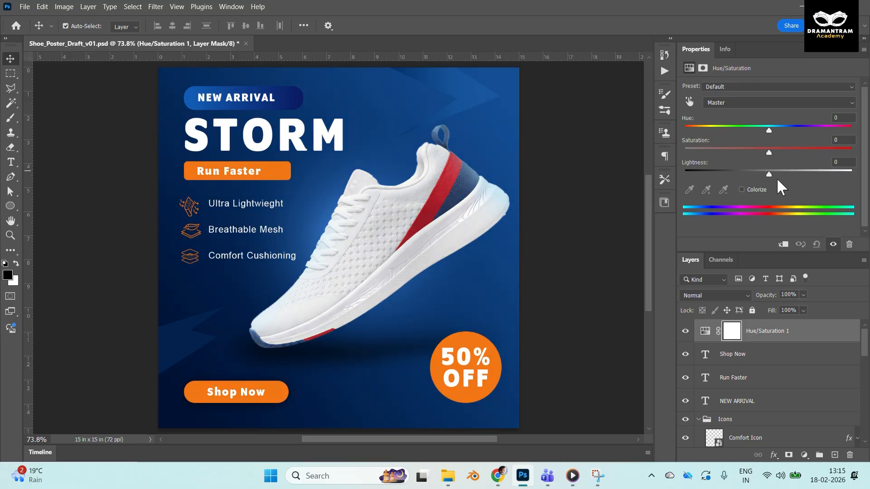
{"action": "left_click", "coordinate": [827, 339]}
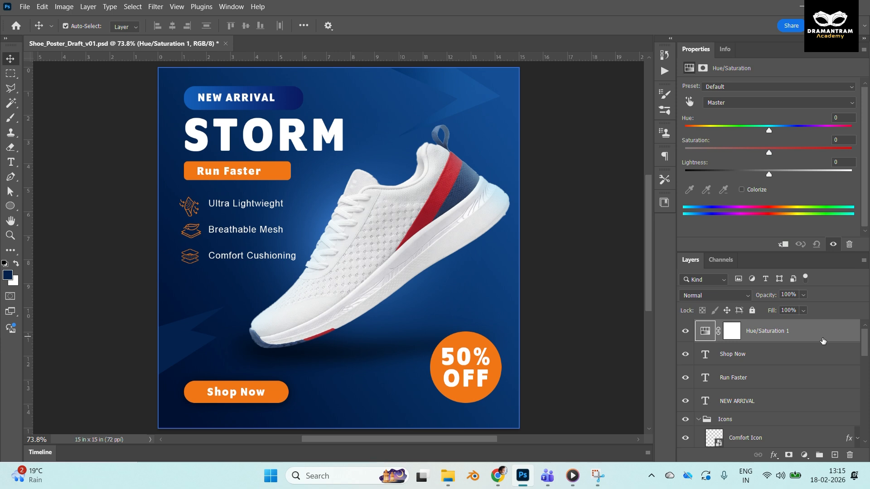
{"action": "key", "text": "Delete"}
Try a Color Balance adjustment layer above Shop Now, shifting the Shadows tone towards cyan.
{"action": "left_click", "coordinate": [804, 455]}
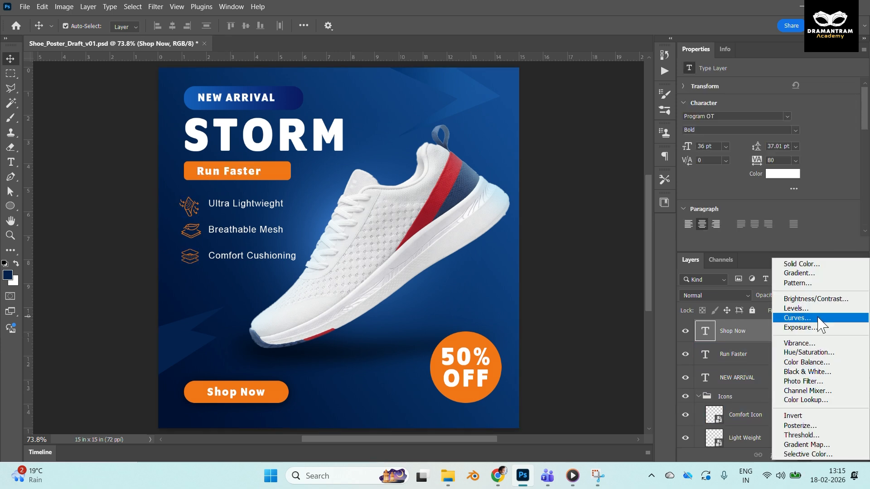
{"action": "left_click", "coordinate": [822, 362]}
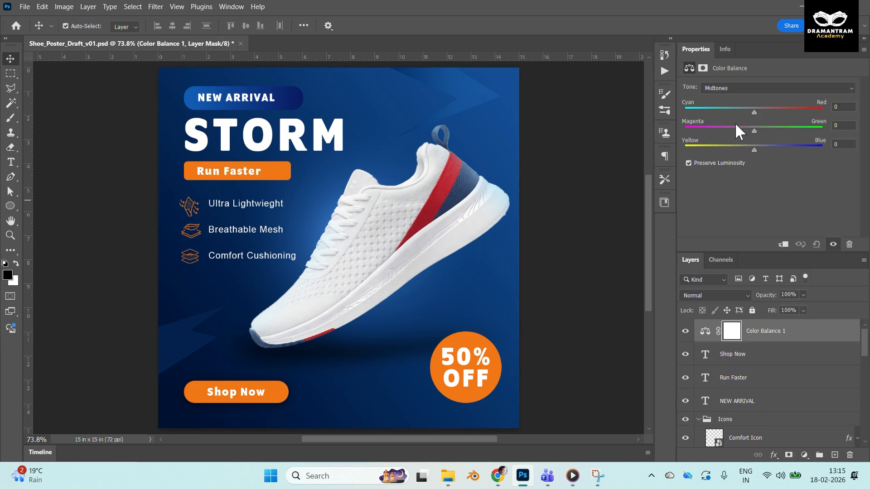
{"action": "left_click", "coordinate": [761, 92]}
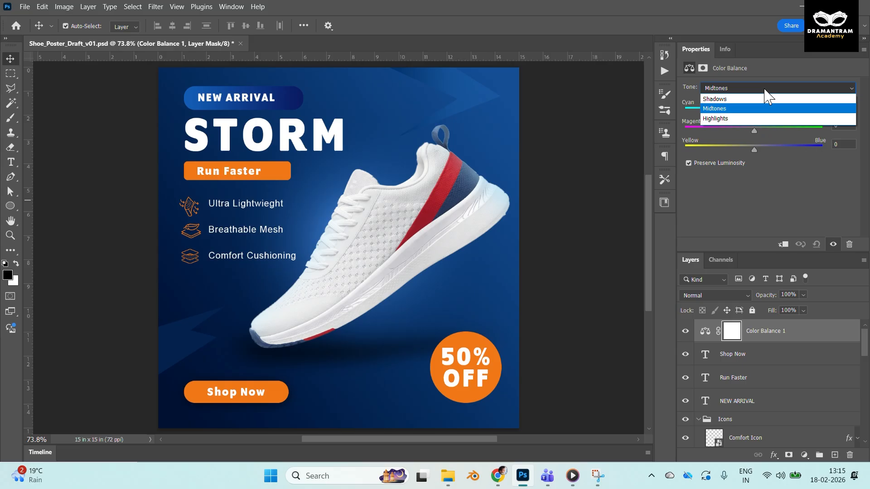
{"action": "left_click", "coordinate": [730, 100]}
{"action": "left_click_drag", "start_coordinate": [755, 111], "coordinate": [725, 117]}
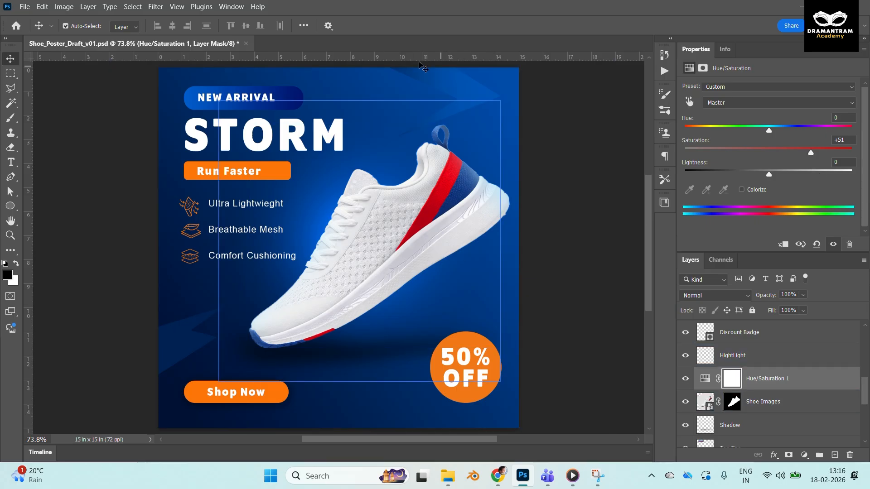
Clip the Hue/Saturation adjustment layer to the Shoe Images layer with a clipping mask.
{"action": "left_click", "coordinate": [335, 249]}
{"action": "left_click", "coordinate": [752, 388]}
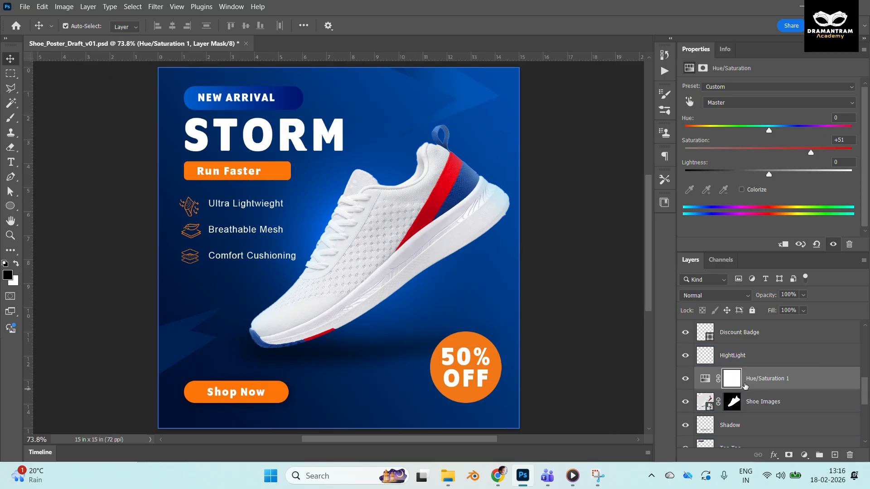
{"action": "left_click", "coordinate": [802, 402]}
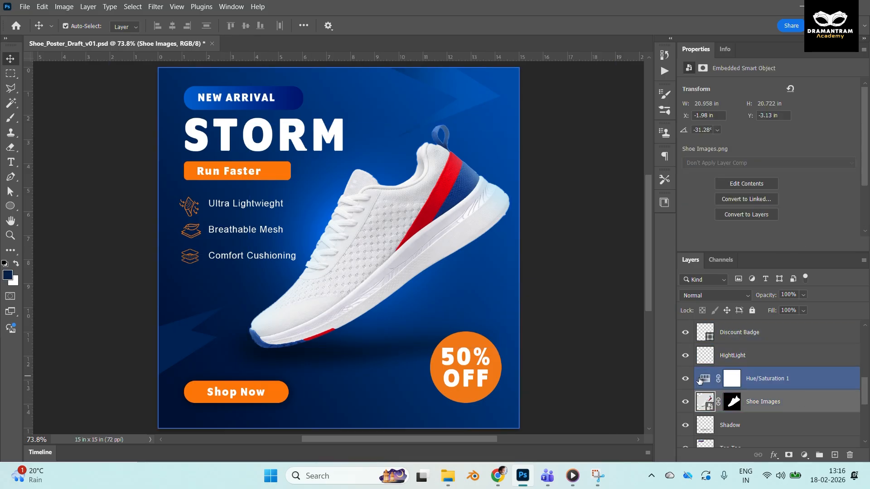
{"action": "left_click", "coordinate": [807, 371]}
{"action": "right_click", "coordinate": [807, 370]}
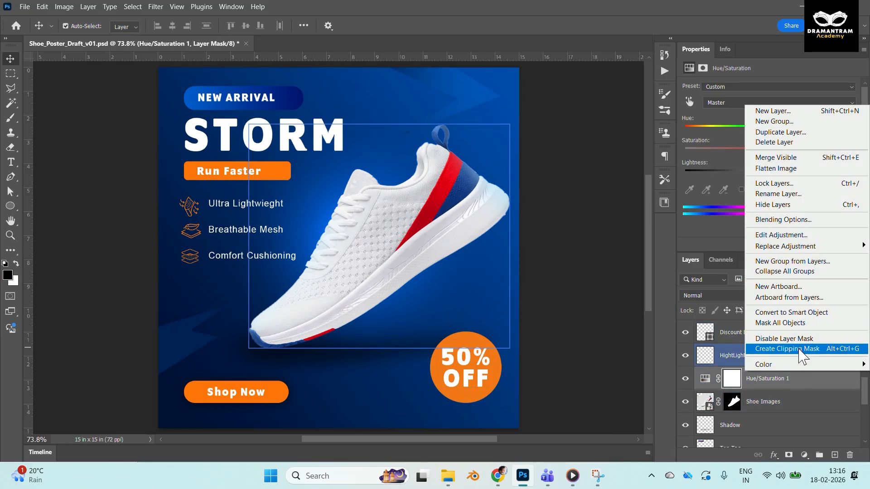
{"action": "left_click", "coordinate": [800, 350]}
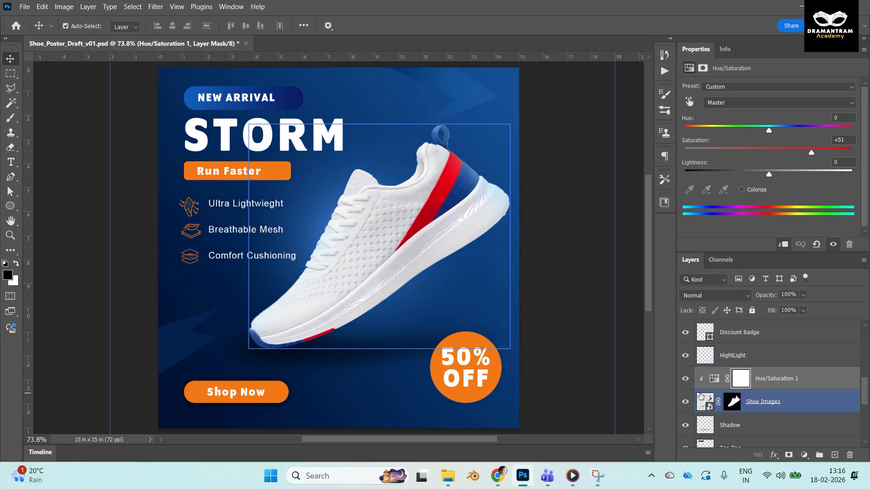
Toggle the clipped Hue/Saturation layer's visibility to compare the shoe with and without the adjustment.
{"action": "left_click", "coordinate": [685, 381]}
{"action": "left_click", "coordinate": [685, 381]}
{"action": "left_click", "coordinate": [685, 381]}
{"action": "left_click", "coordinate": [685, 381]}
{"action": "left_click", "coordinate": [686, 381]}
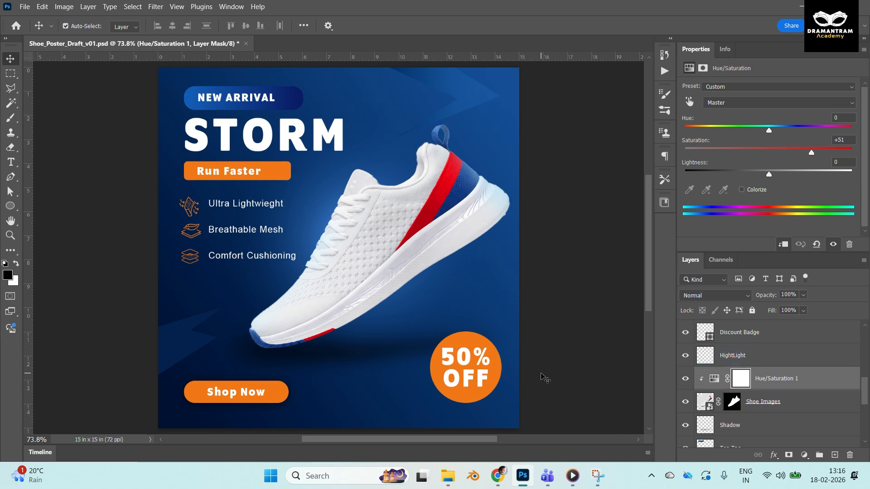
Hide the panels and view the finished poster enlarged in full-screen mode.
{"action": "key", "text": "Tab"}
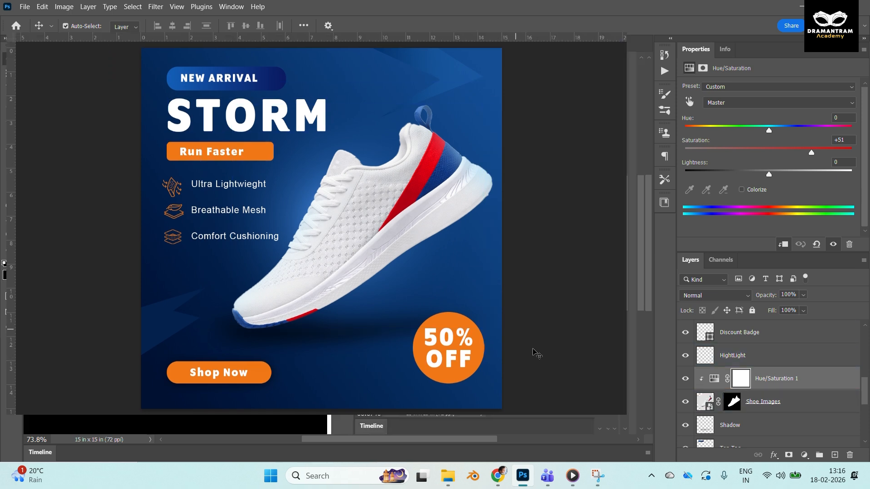
{"action": "key", "text": "Tab"}
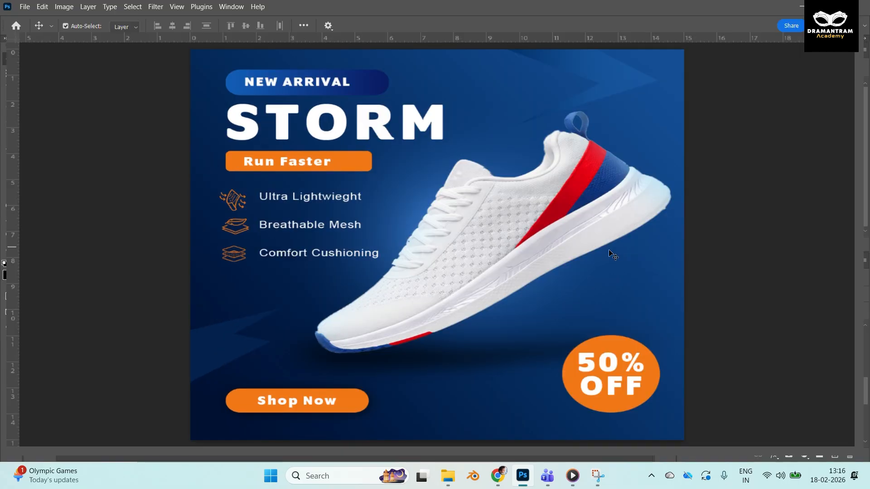
{"action": "key", "text": "f"}
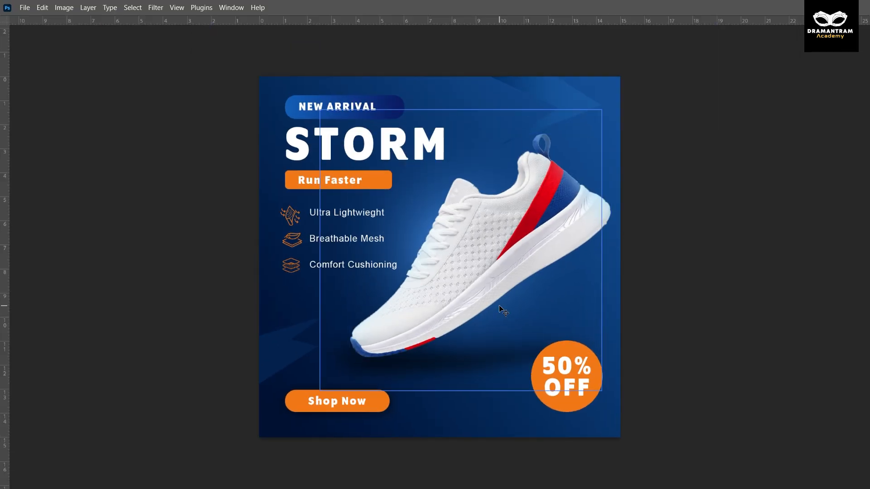
{"action": "key", "text": "ctrl+plus"}
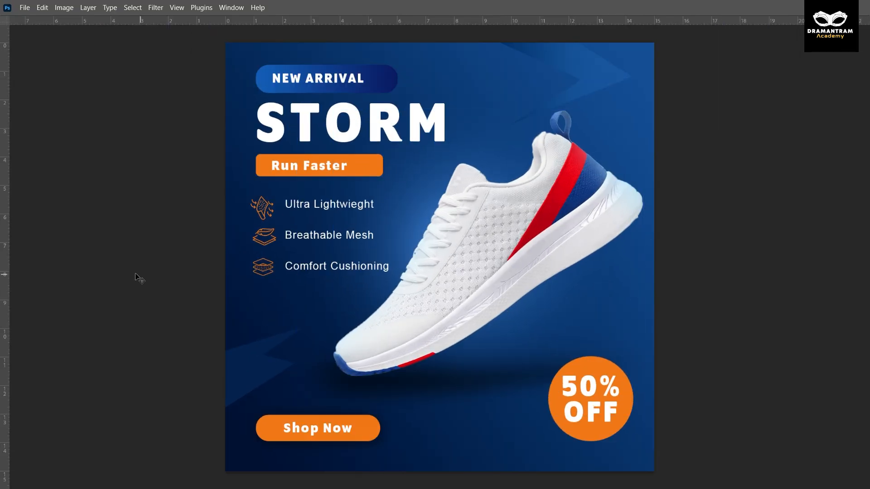